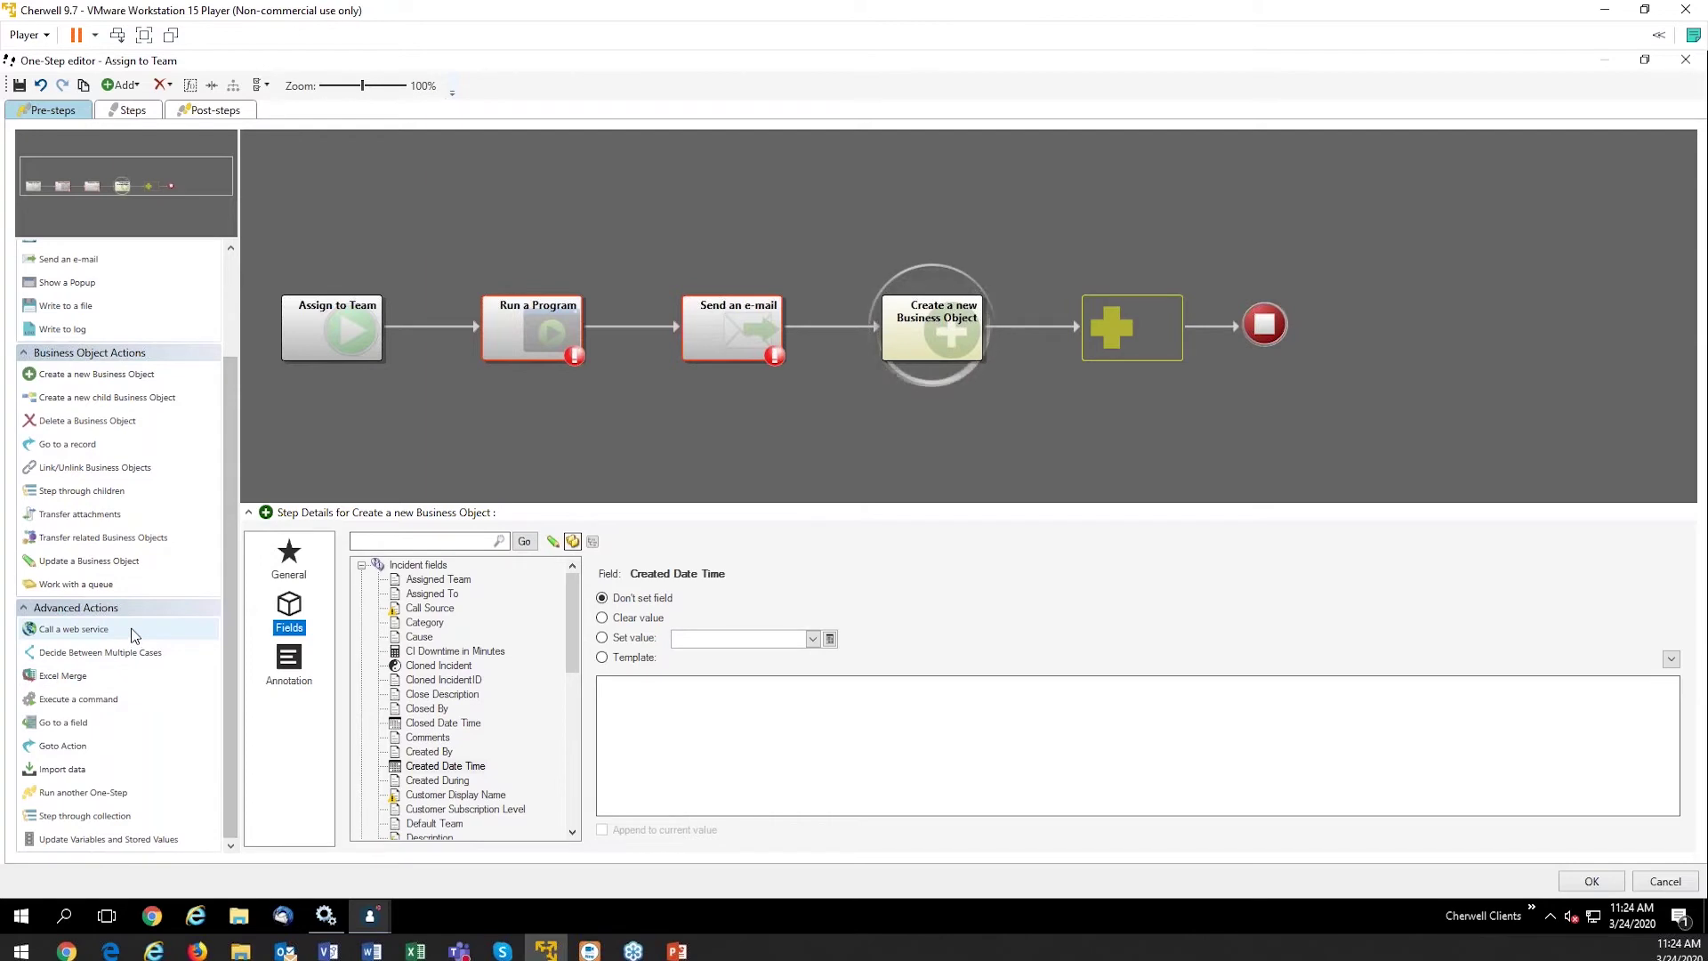
Step: Add a Call a web service step after Create a new Business Object, leaving its service unchosen
drag(134, 635, 1123, 329)
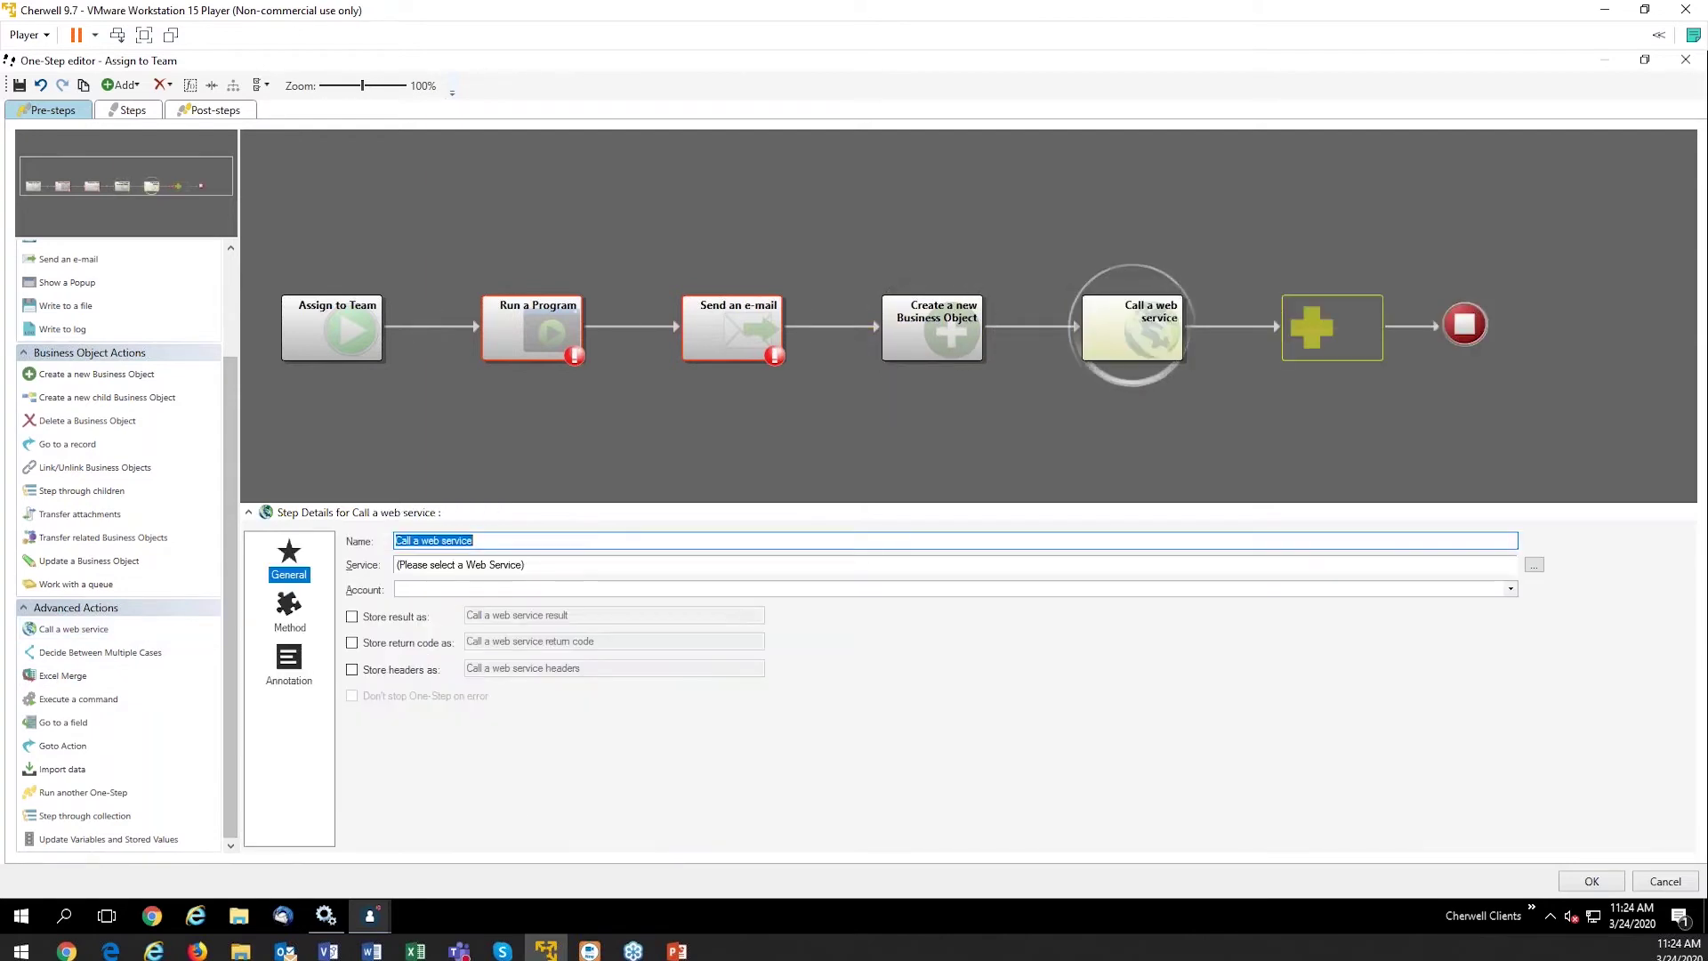
click(1537, 566)
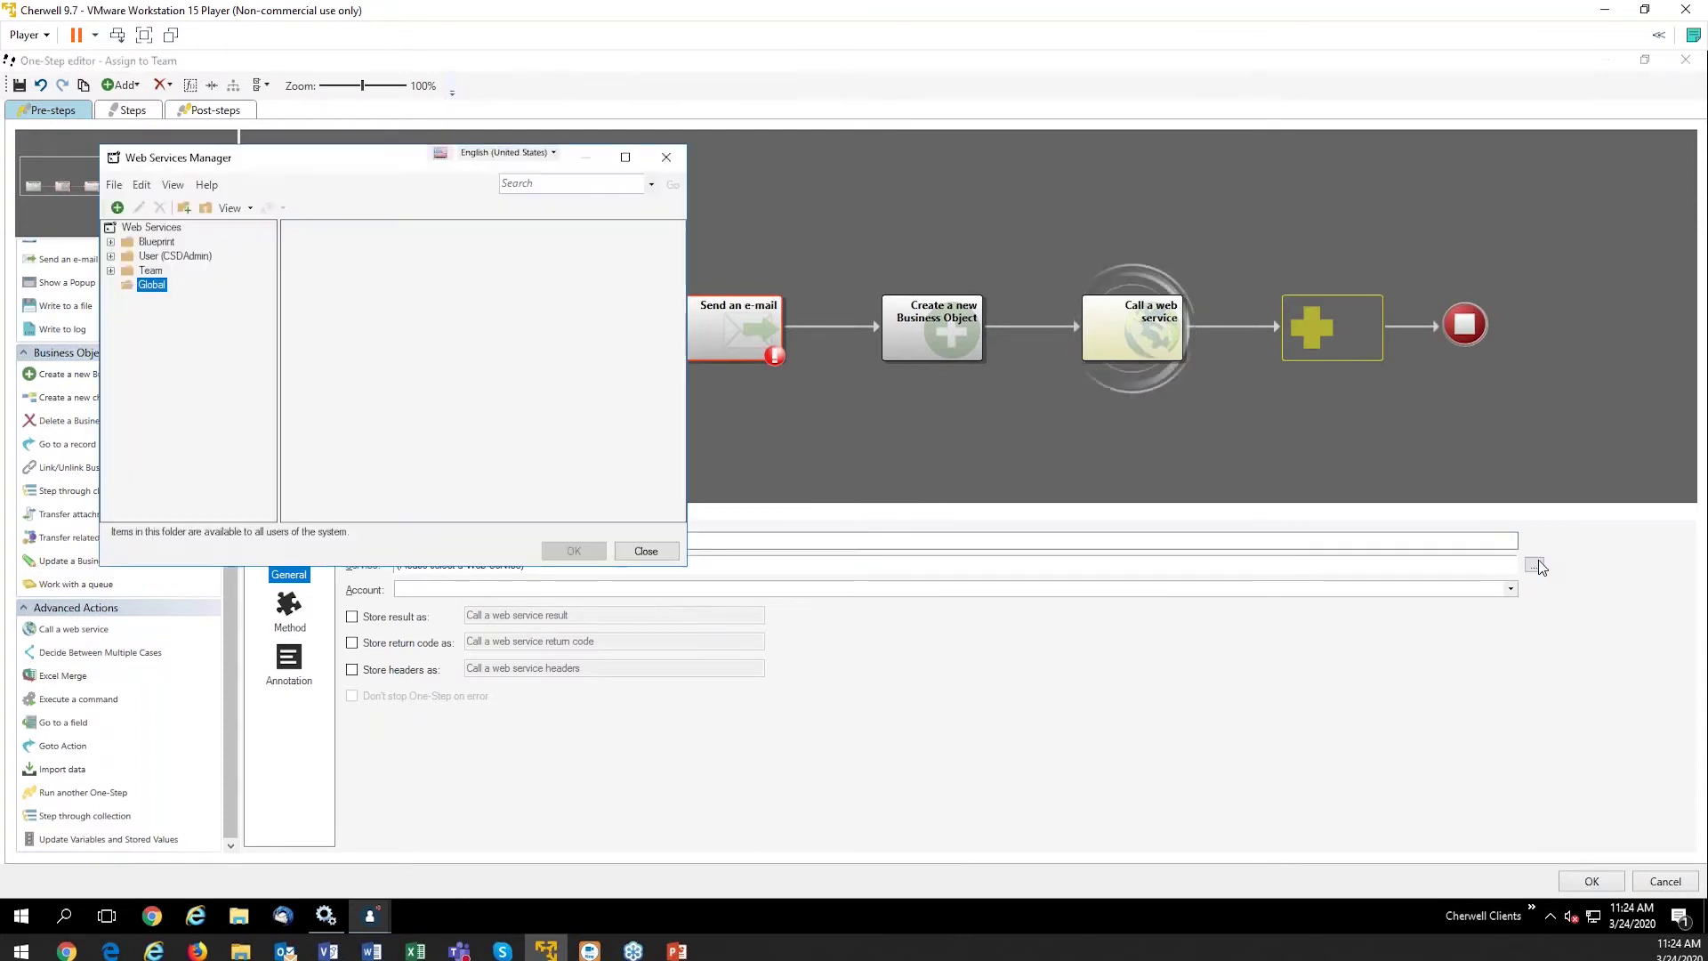
right_click(588, 333)
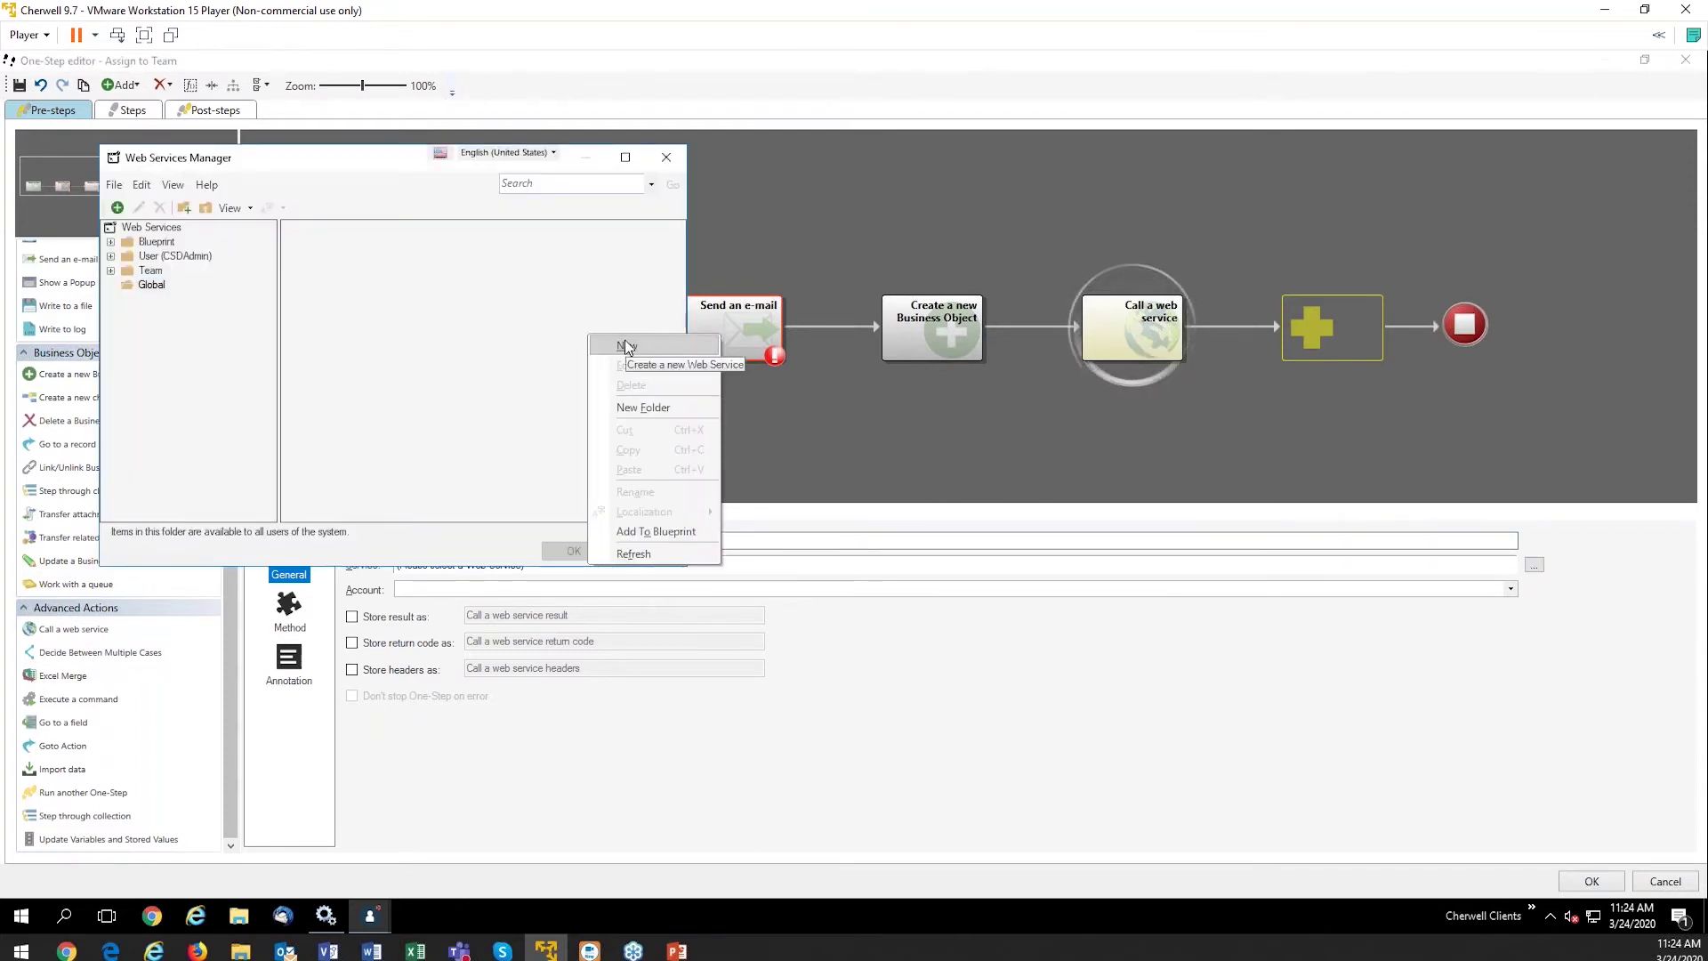
click(627, 347)
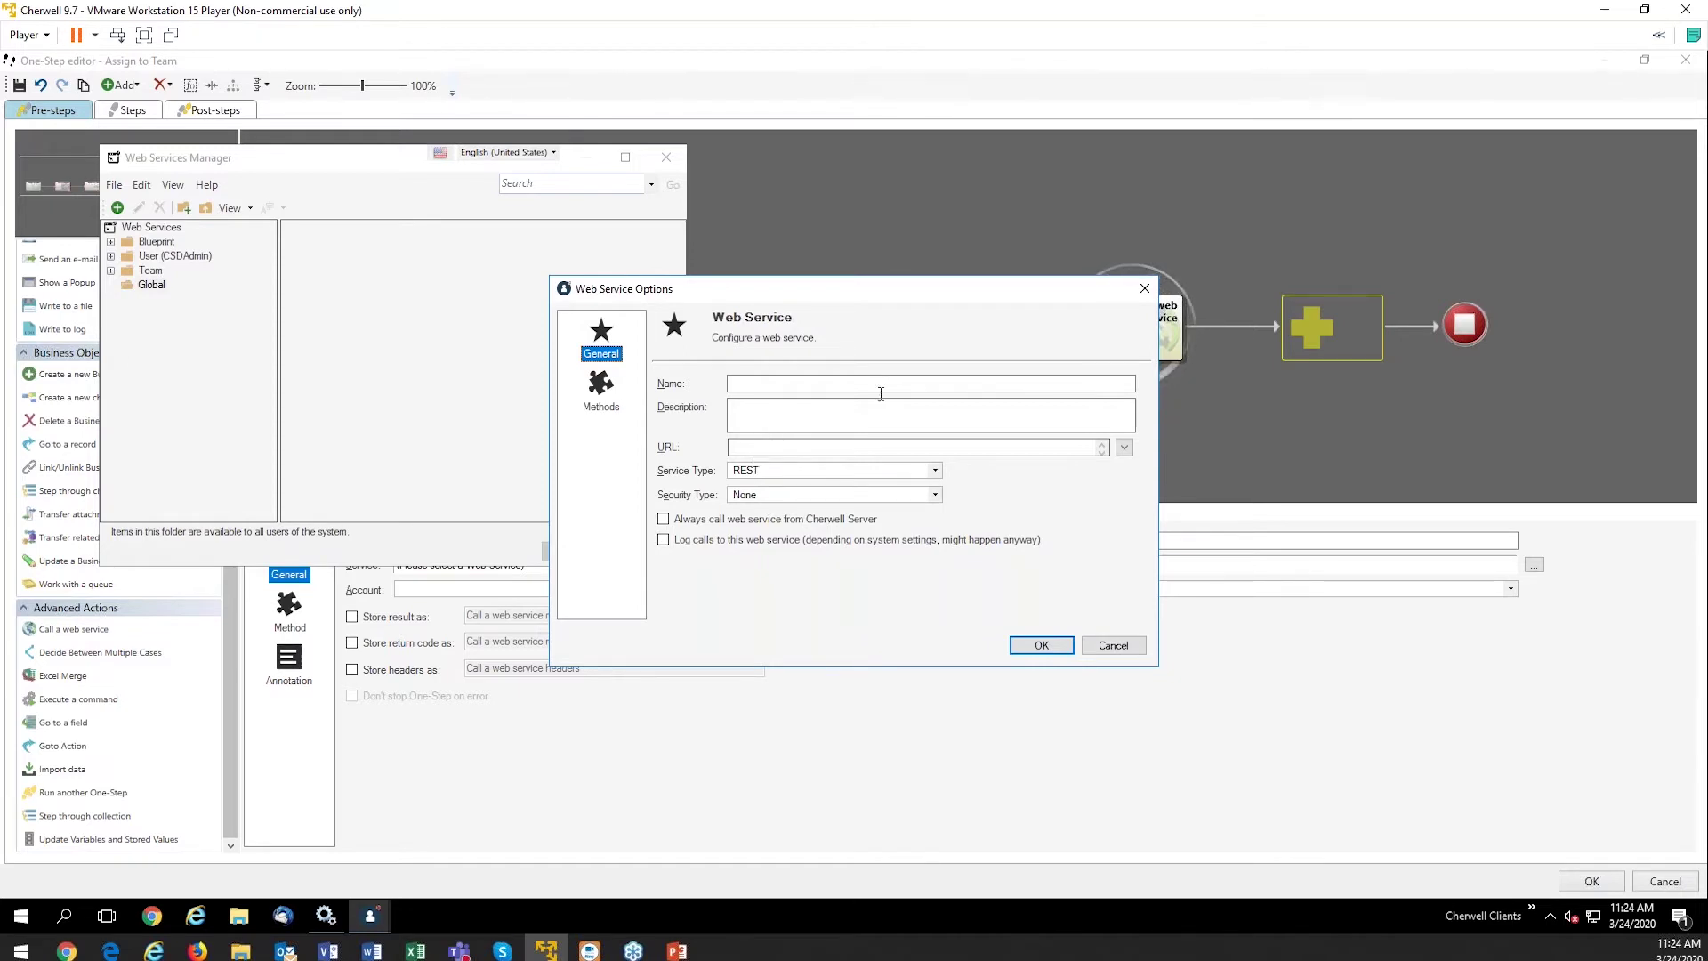
click(1117, 642)
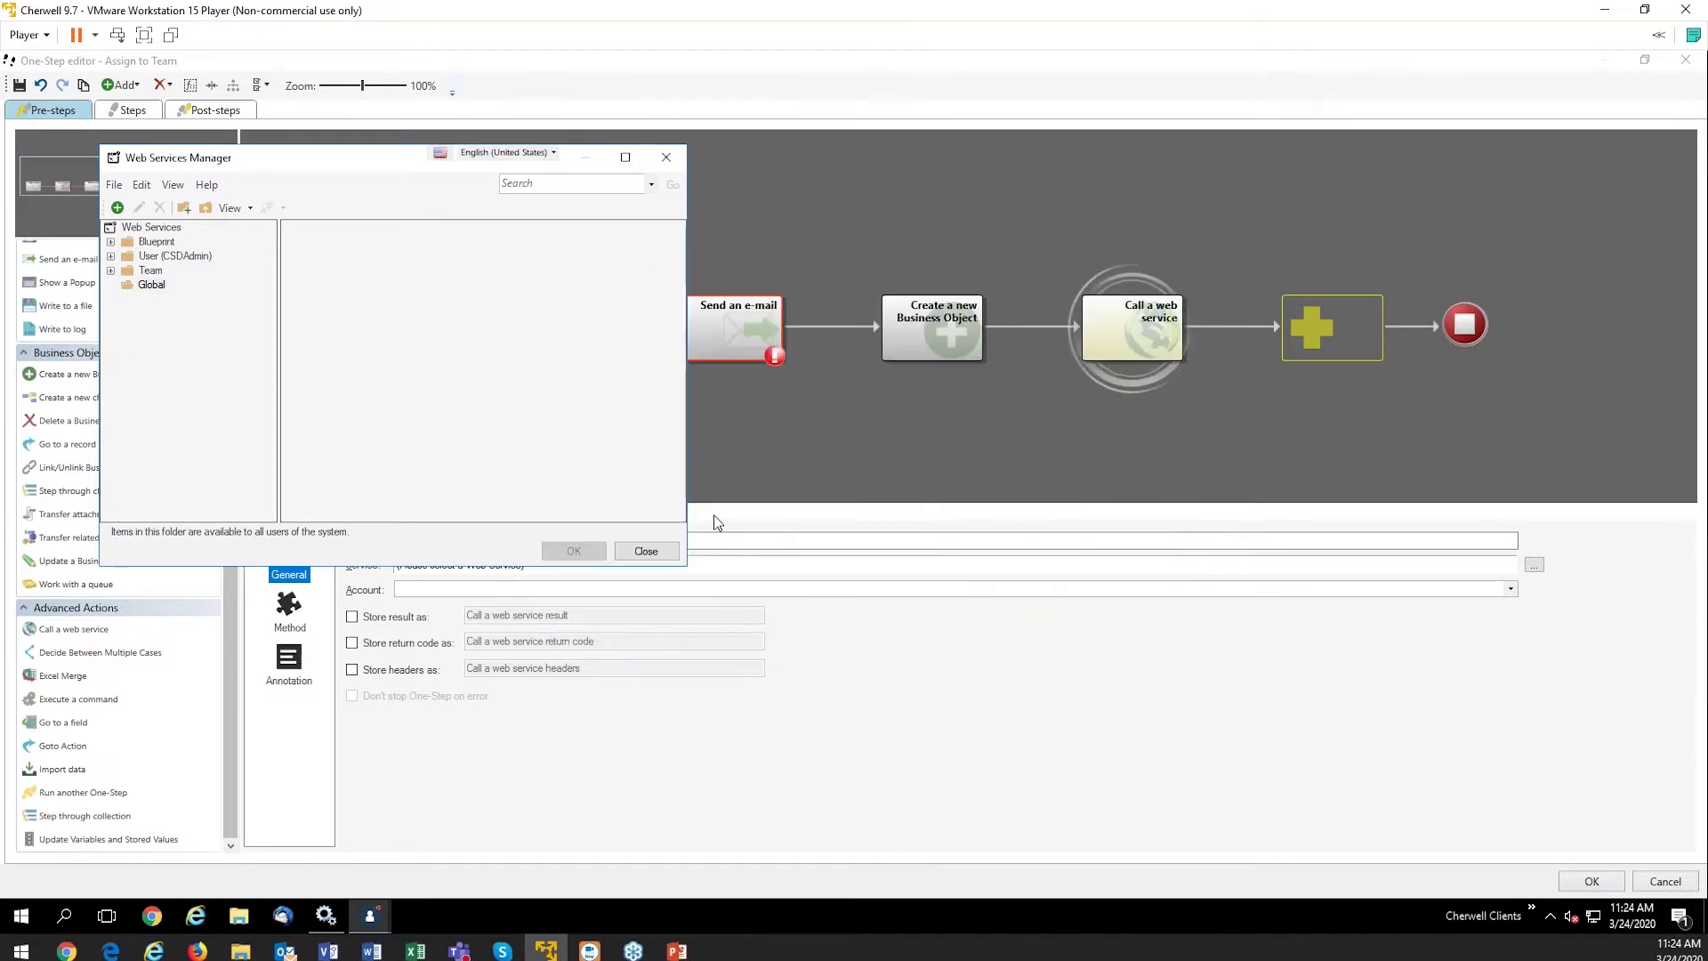
click(657, 554)
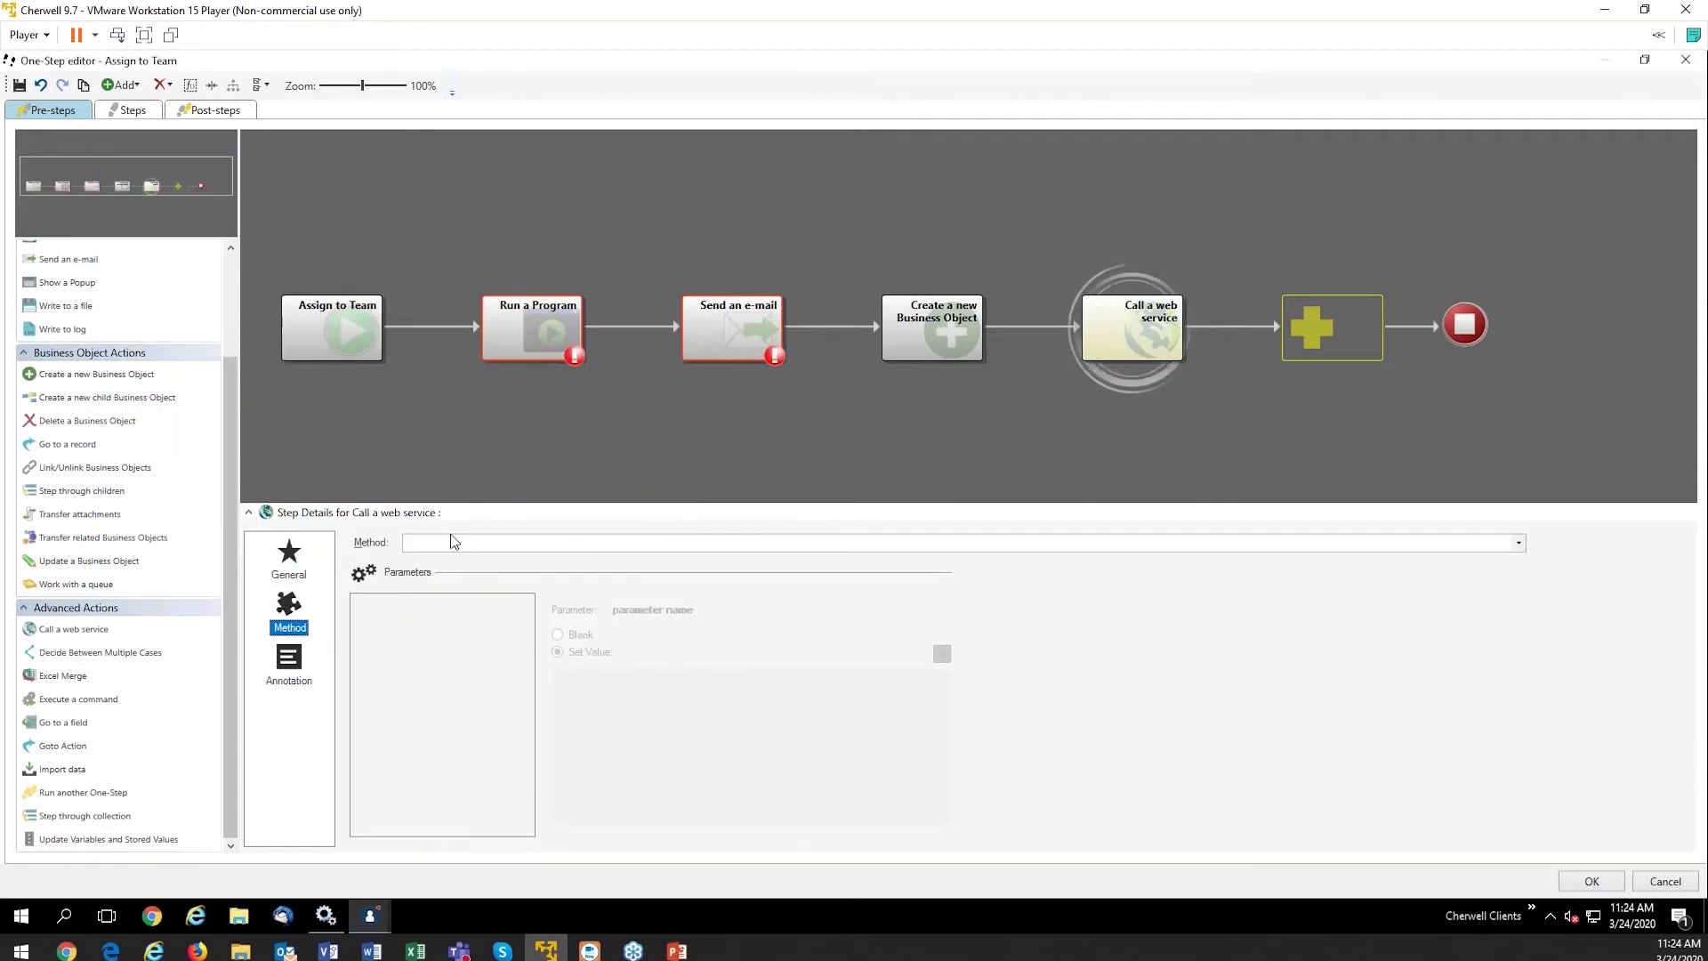
Step: Insert Incident.Closed By into the Assigned Team template, then return to the web service step
click(452, 543)
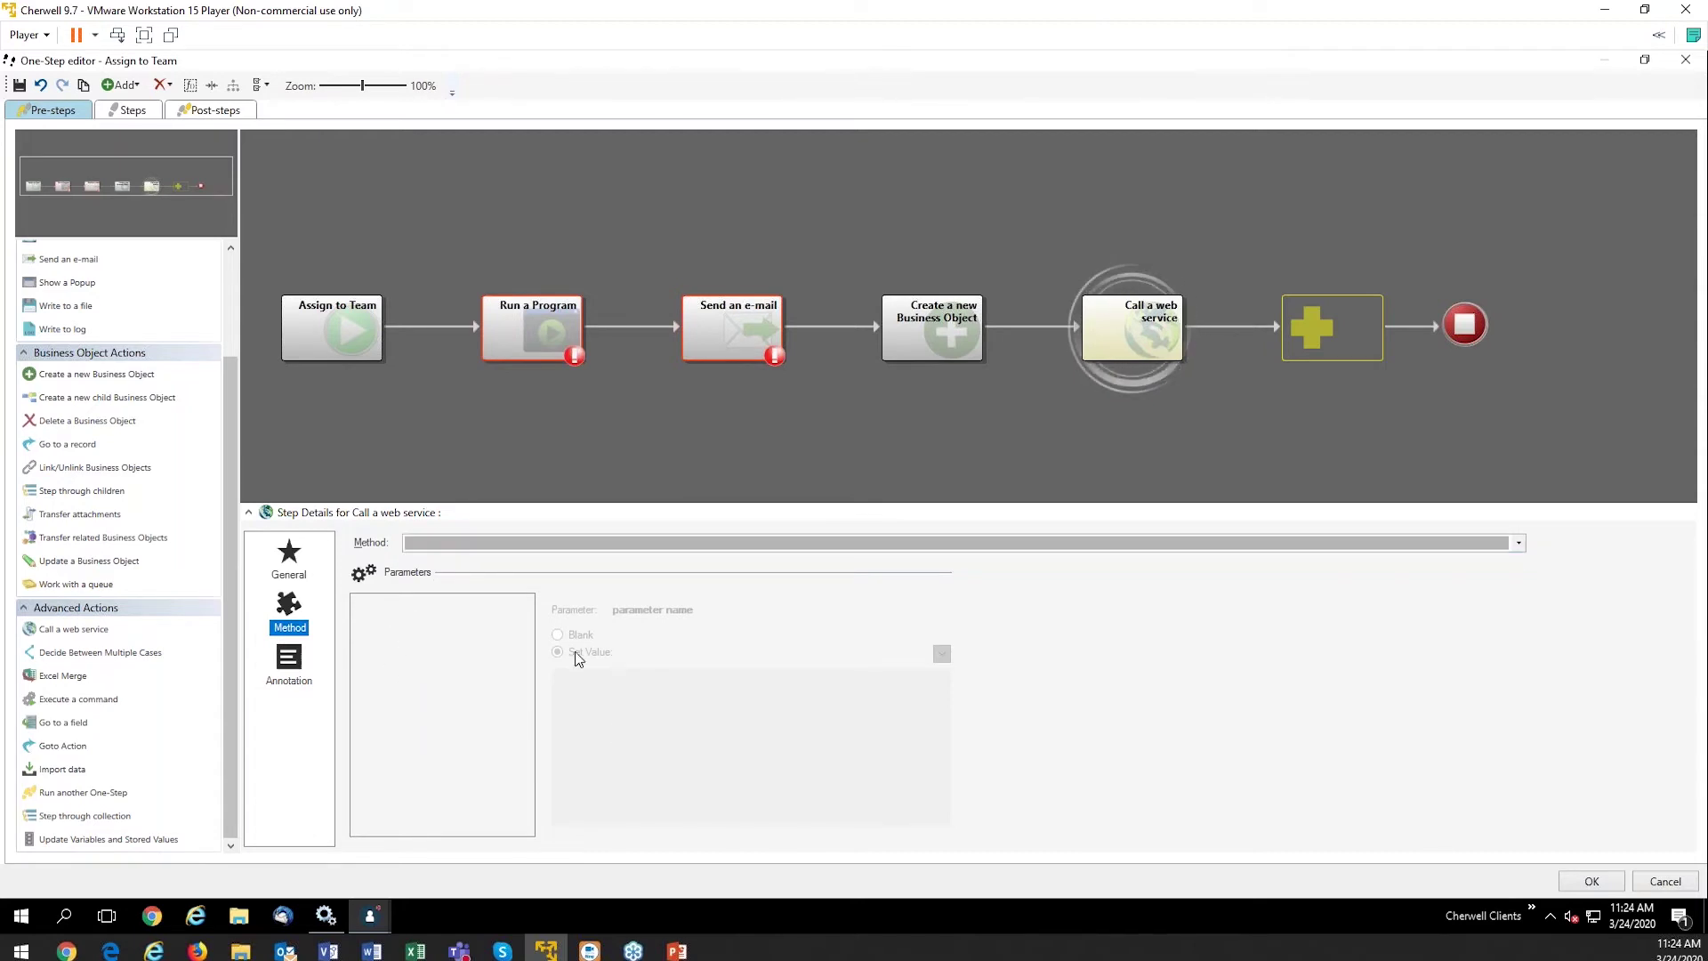
click(910, 318)
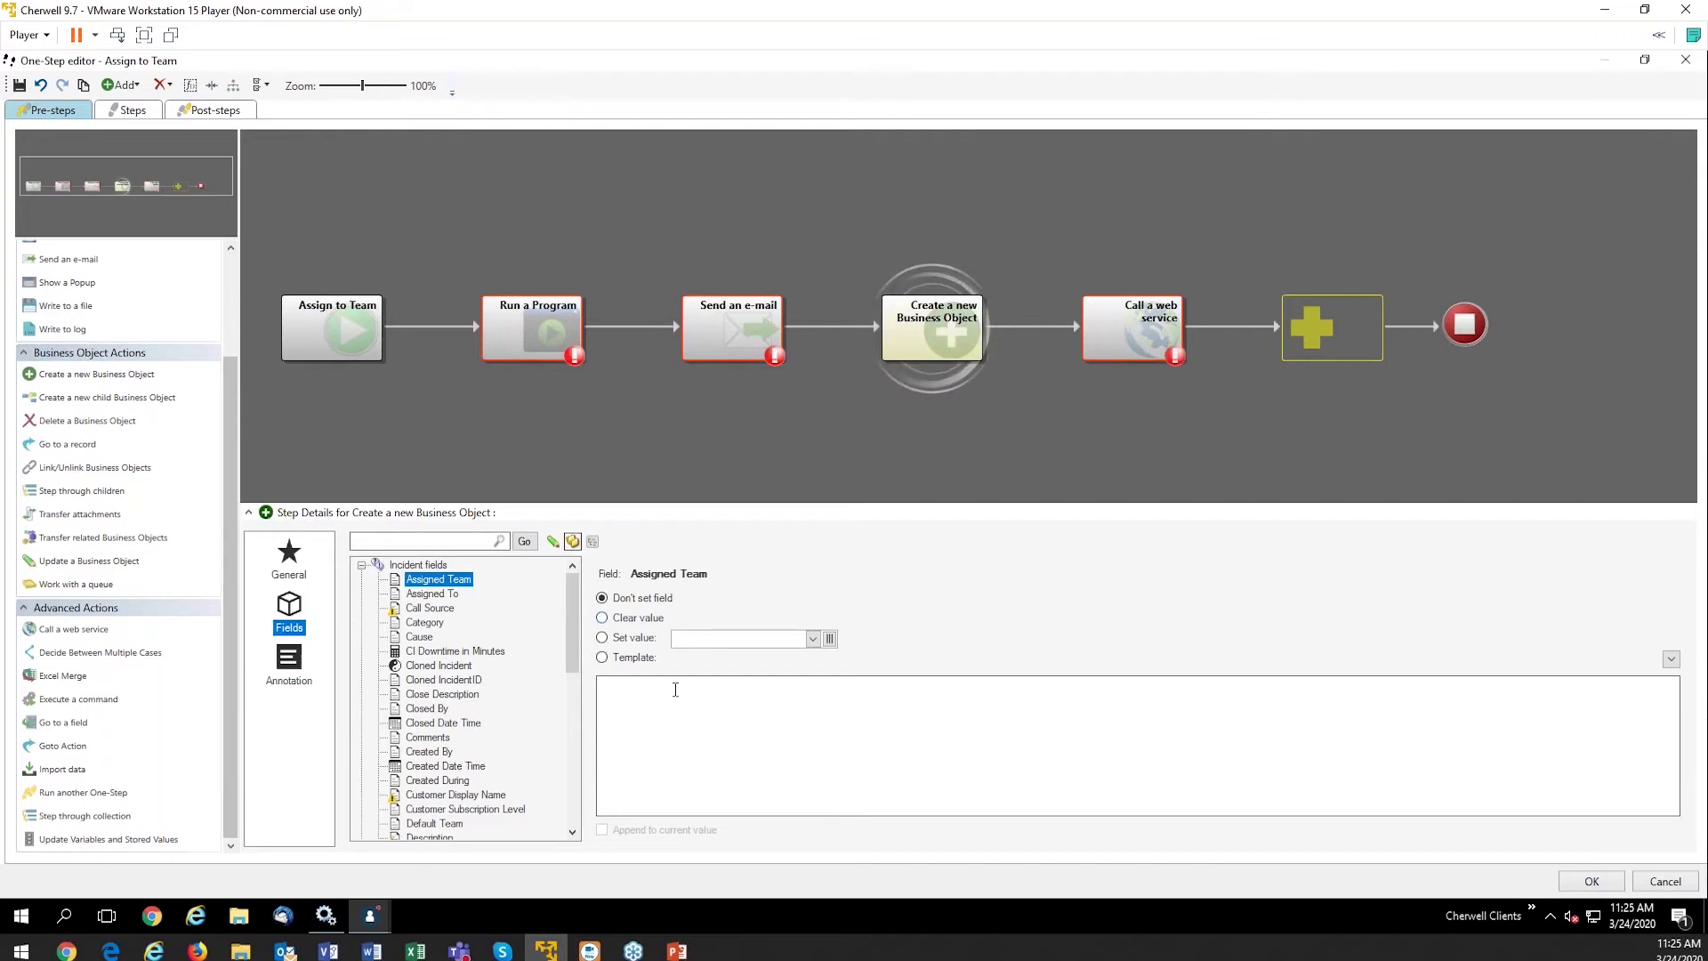
click(812, 639)
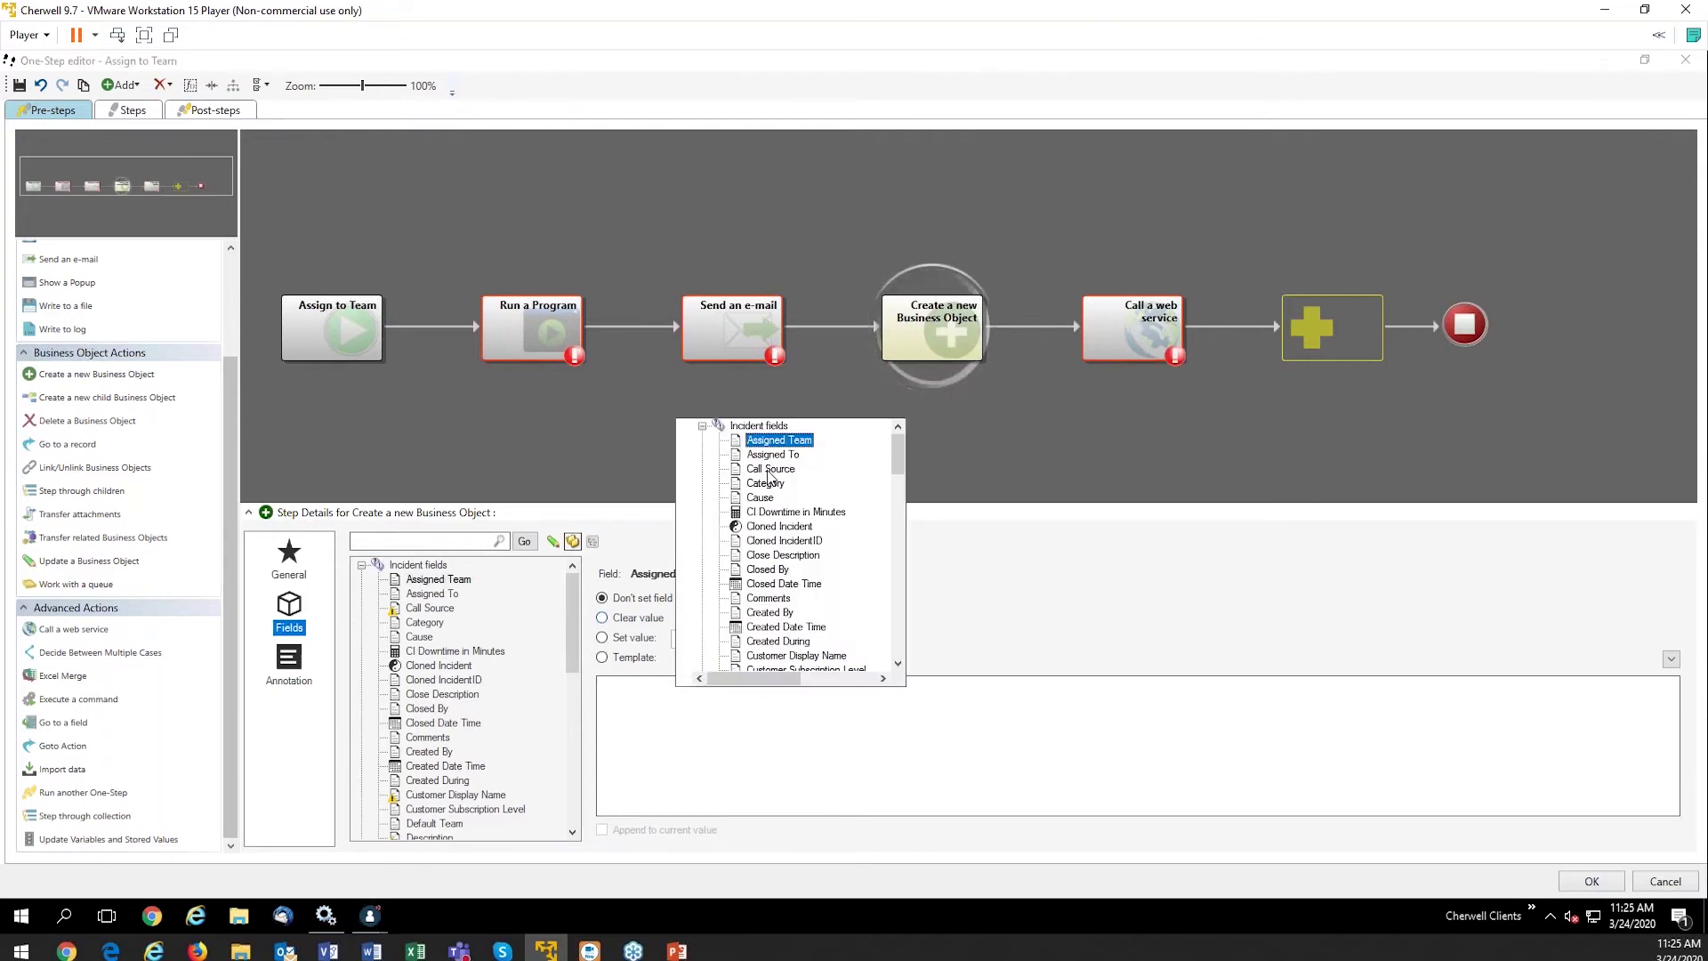
click(787, 571)
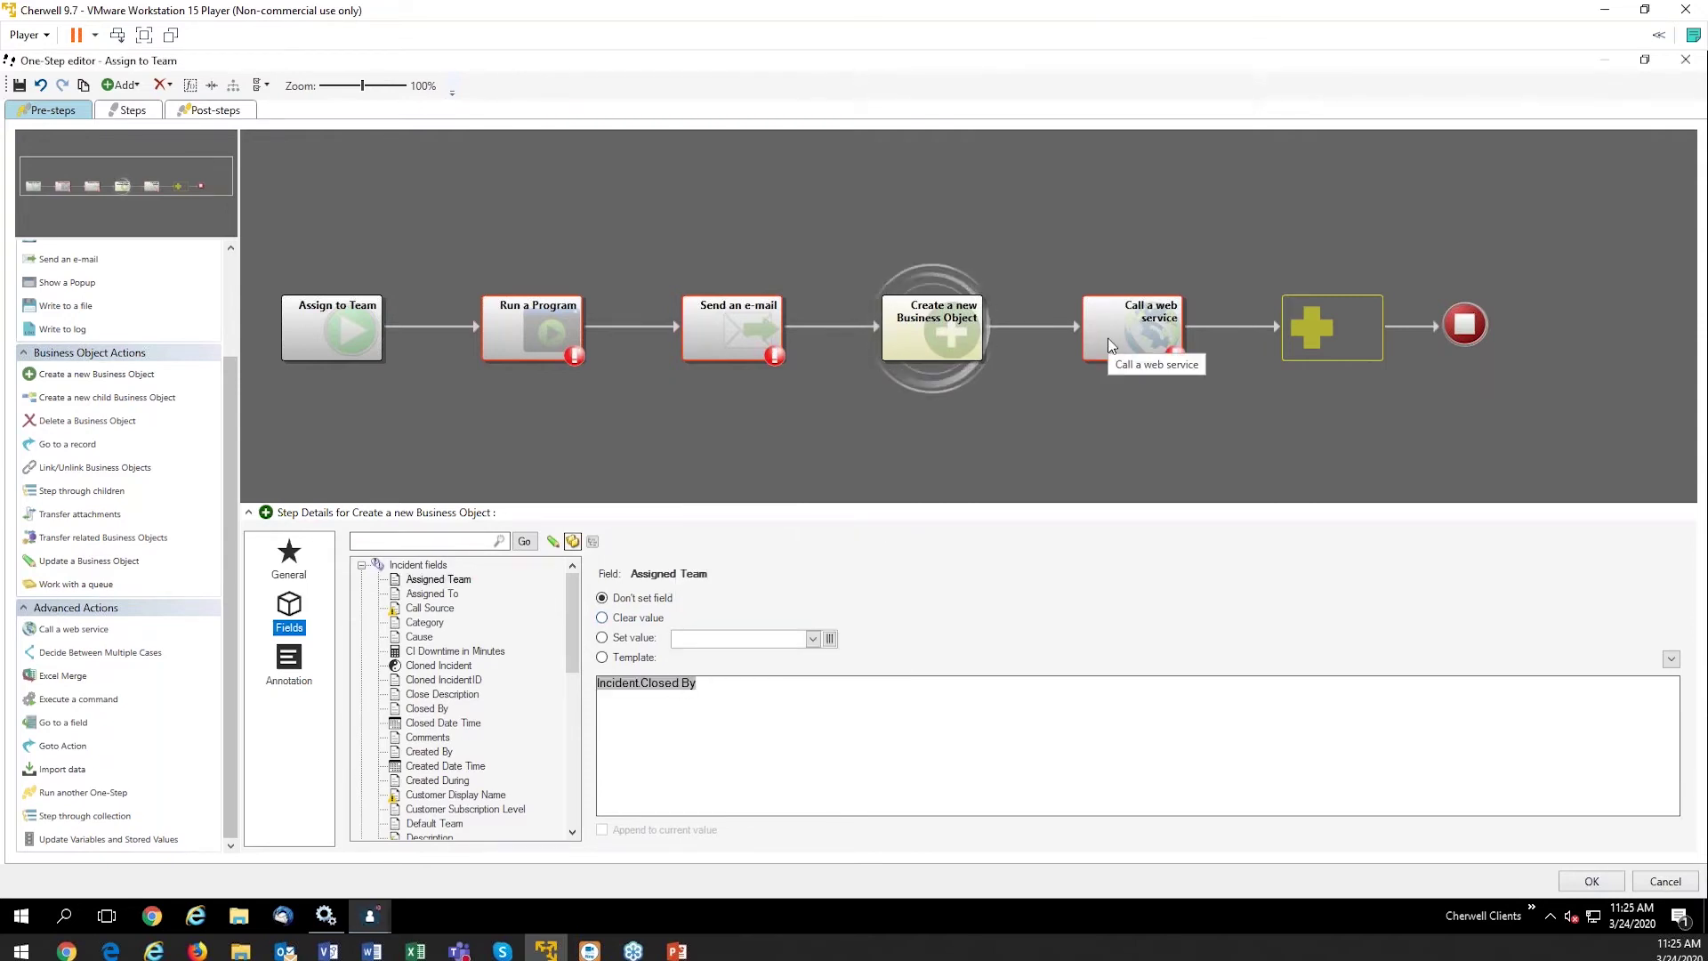
click(1107, 339)
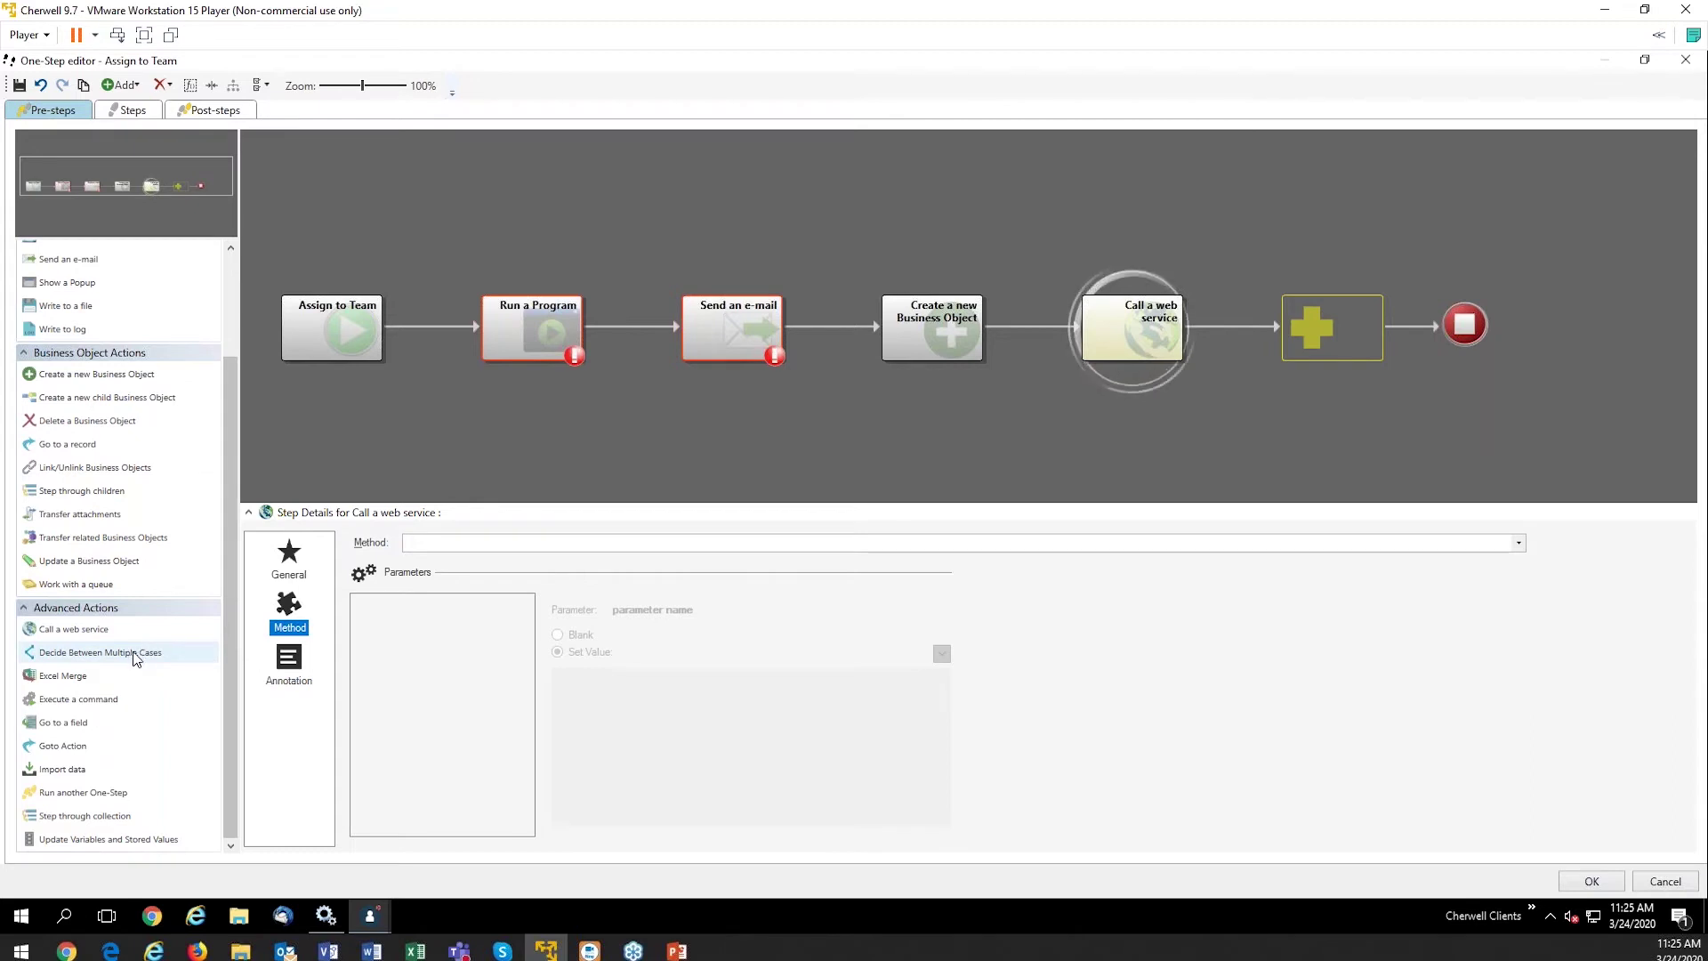
Step: Add a three-case Decide Between Multiple Cases after the web service, nesting another on Case 1
drag(147, 652, 1274, 354)
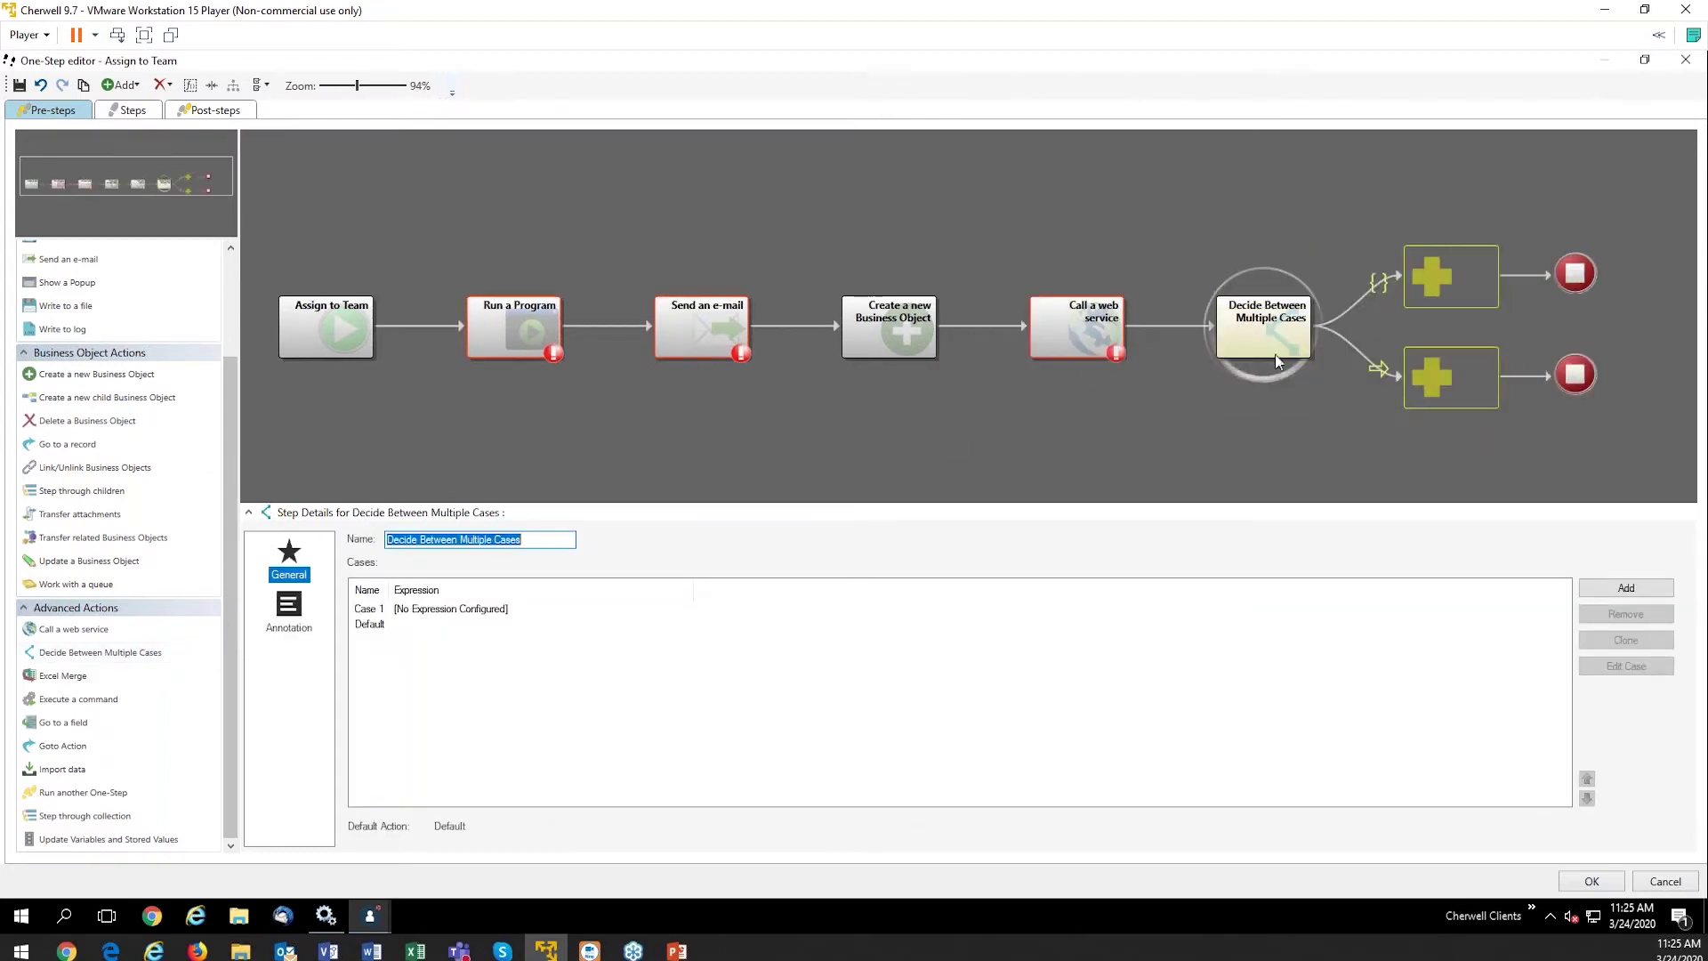
click(498, 608)
click(1627, 588)
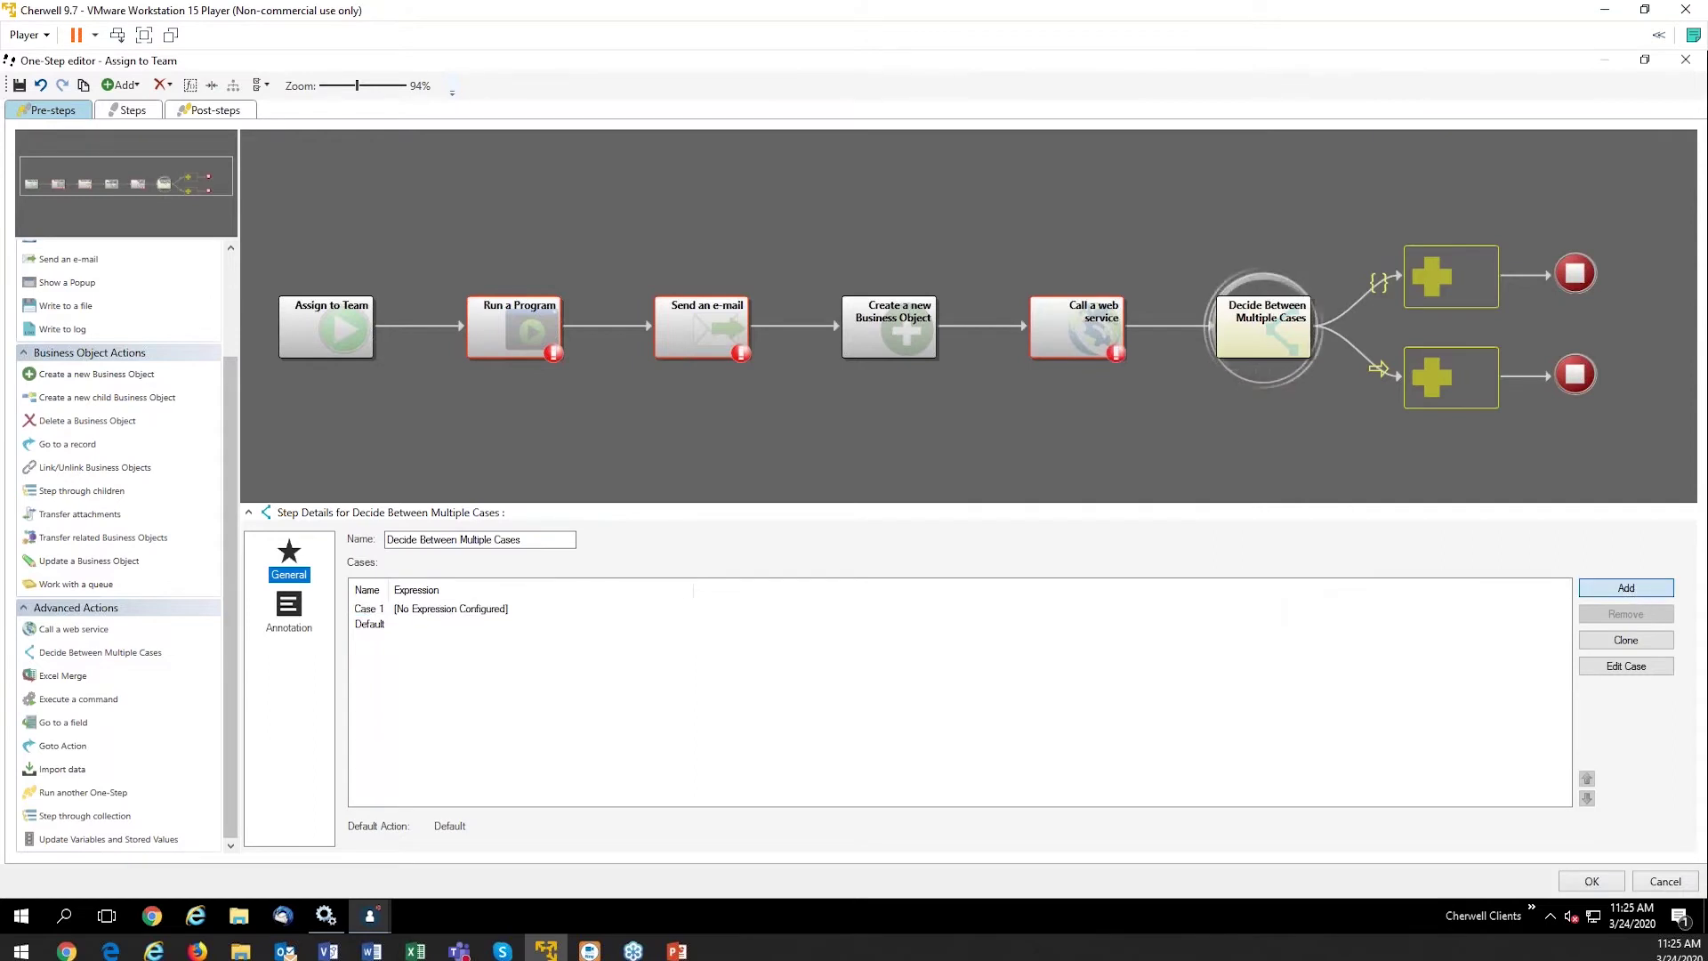
click(1626, 588)
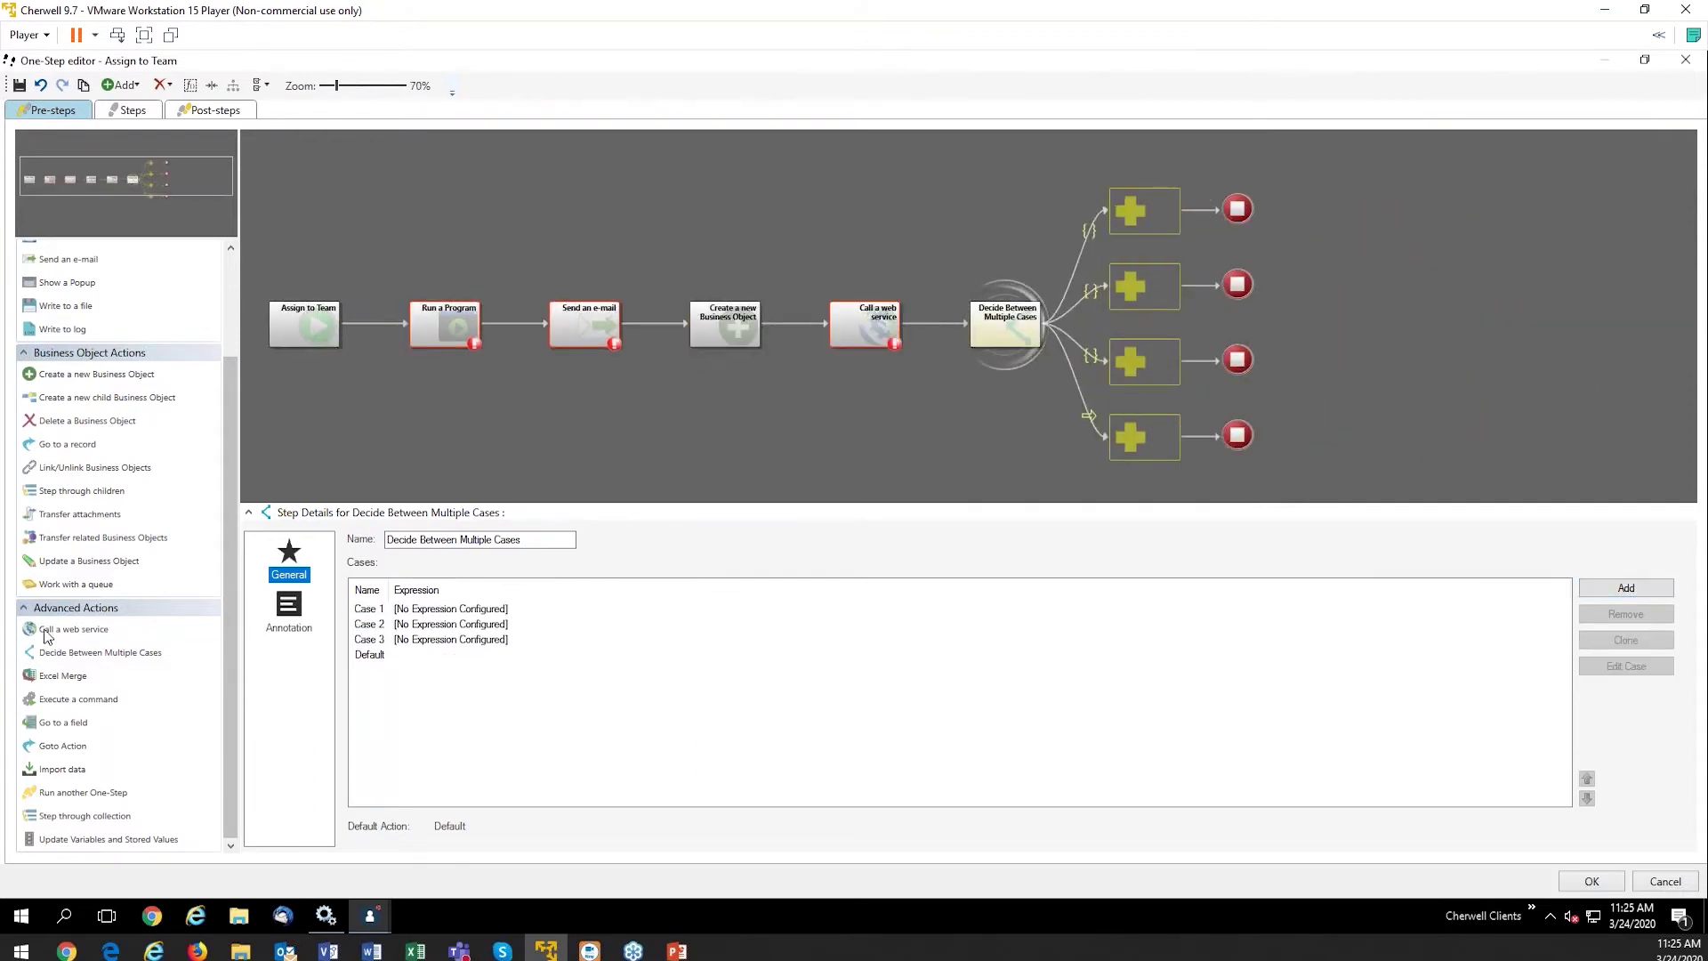
drag(107, 658, 1145, 211)
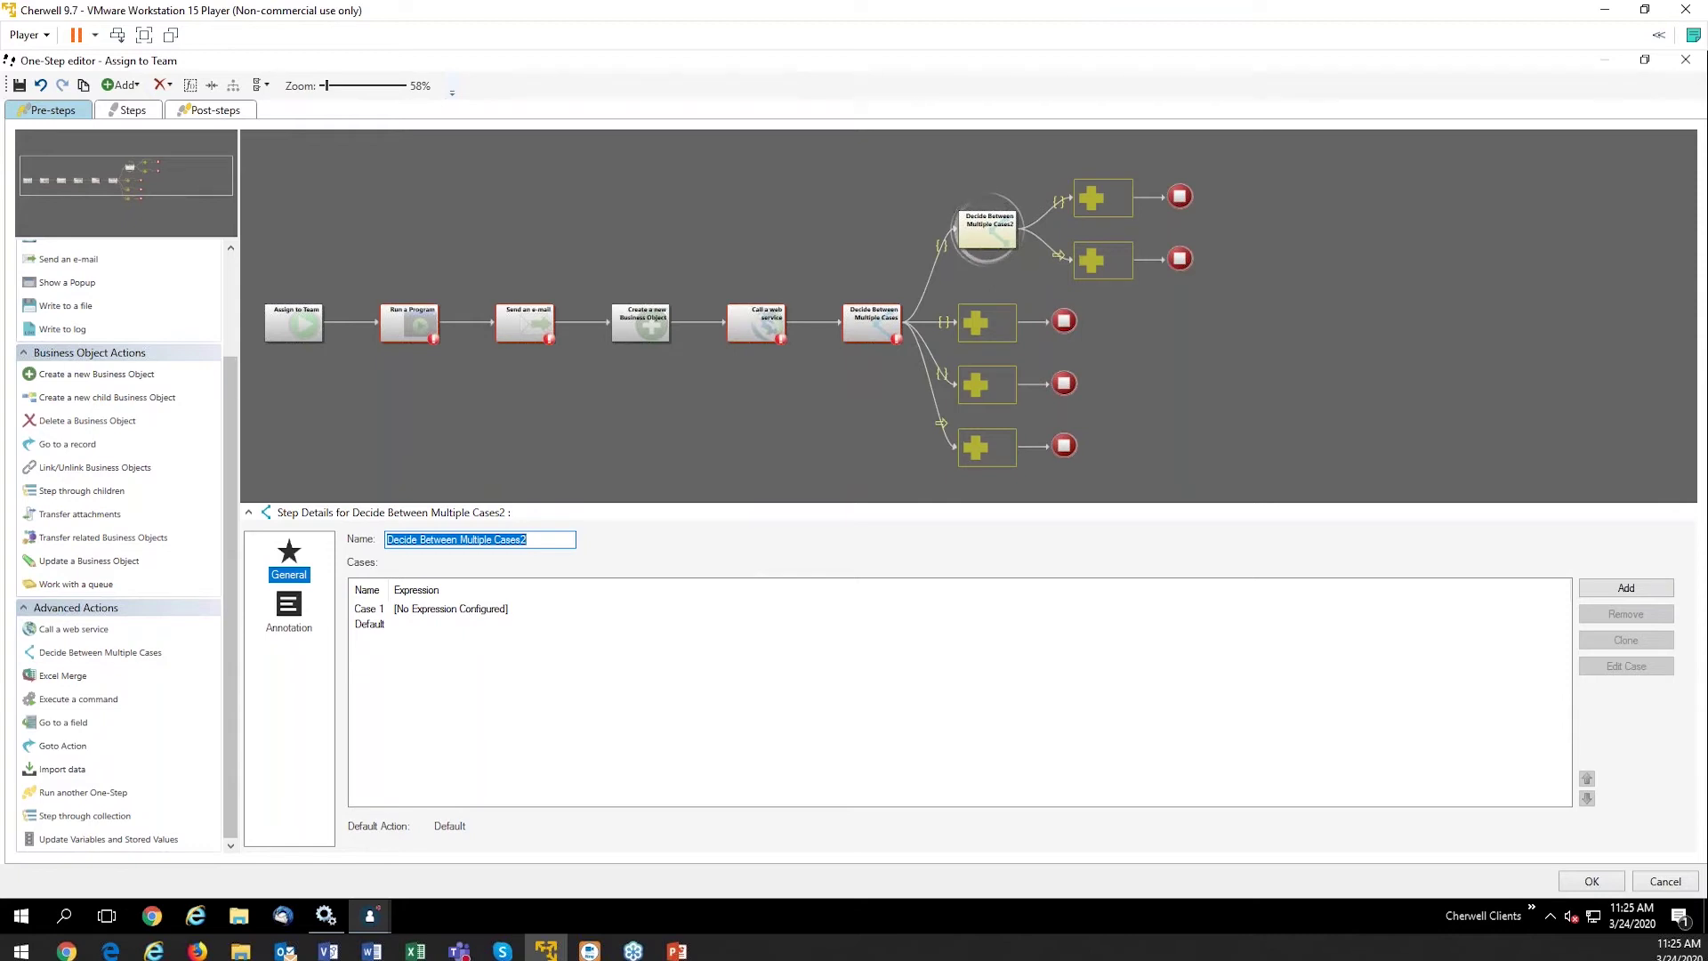
click(1330, 609)
Step: Begin a Case 1 expression on Incident.Assigned To Equals, then cancel it unsaved
click(1627, 665)
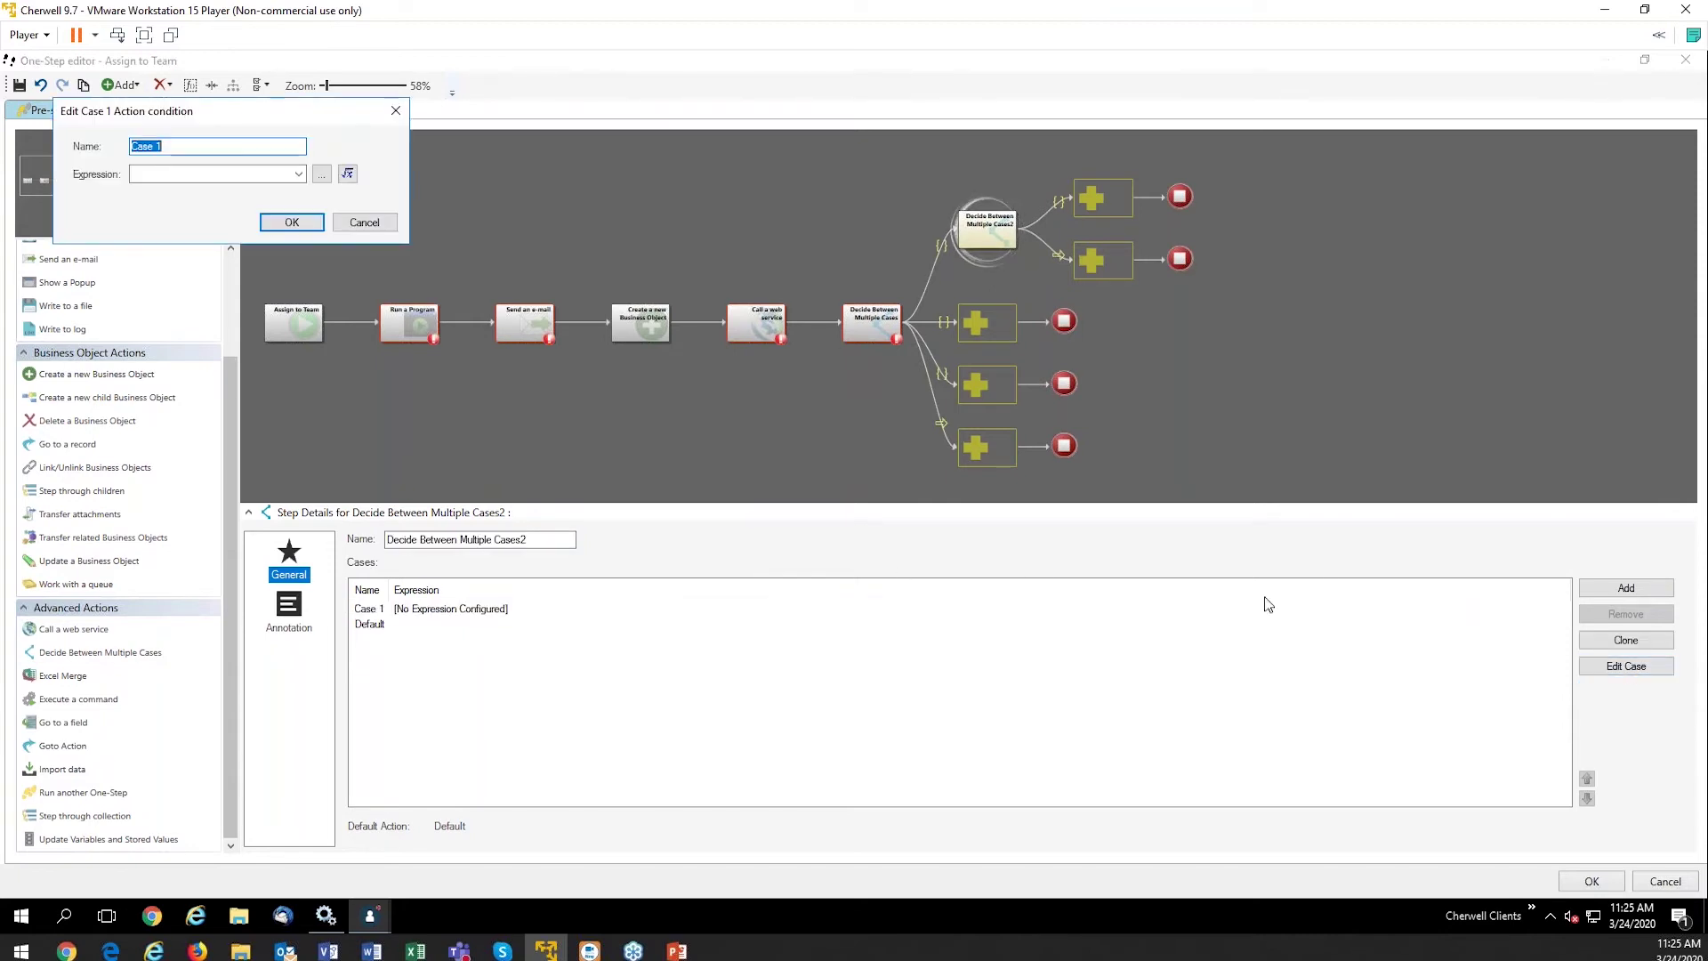
click(348, 174)
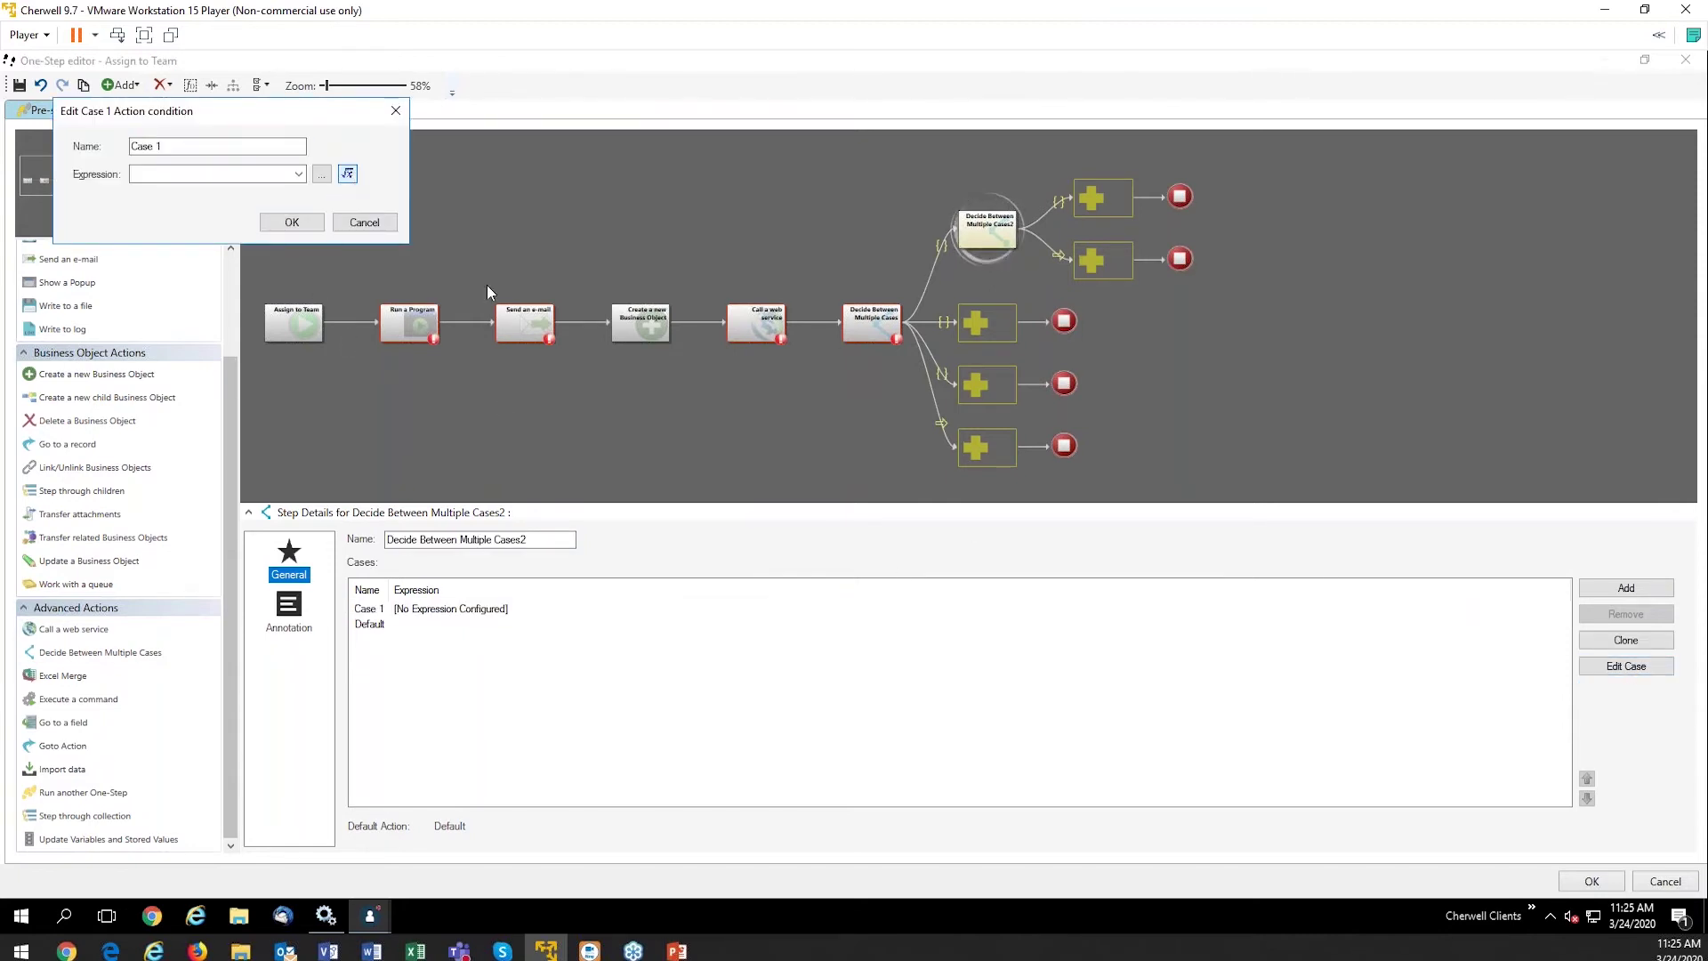
click(812, 406)
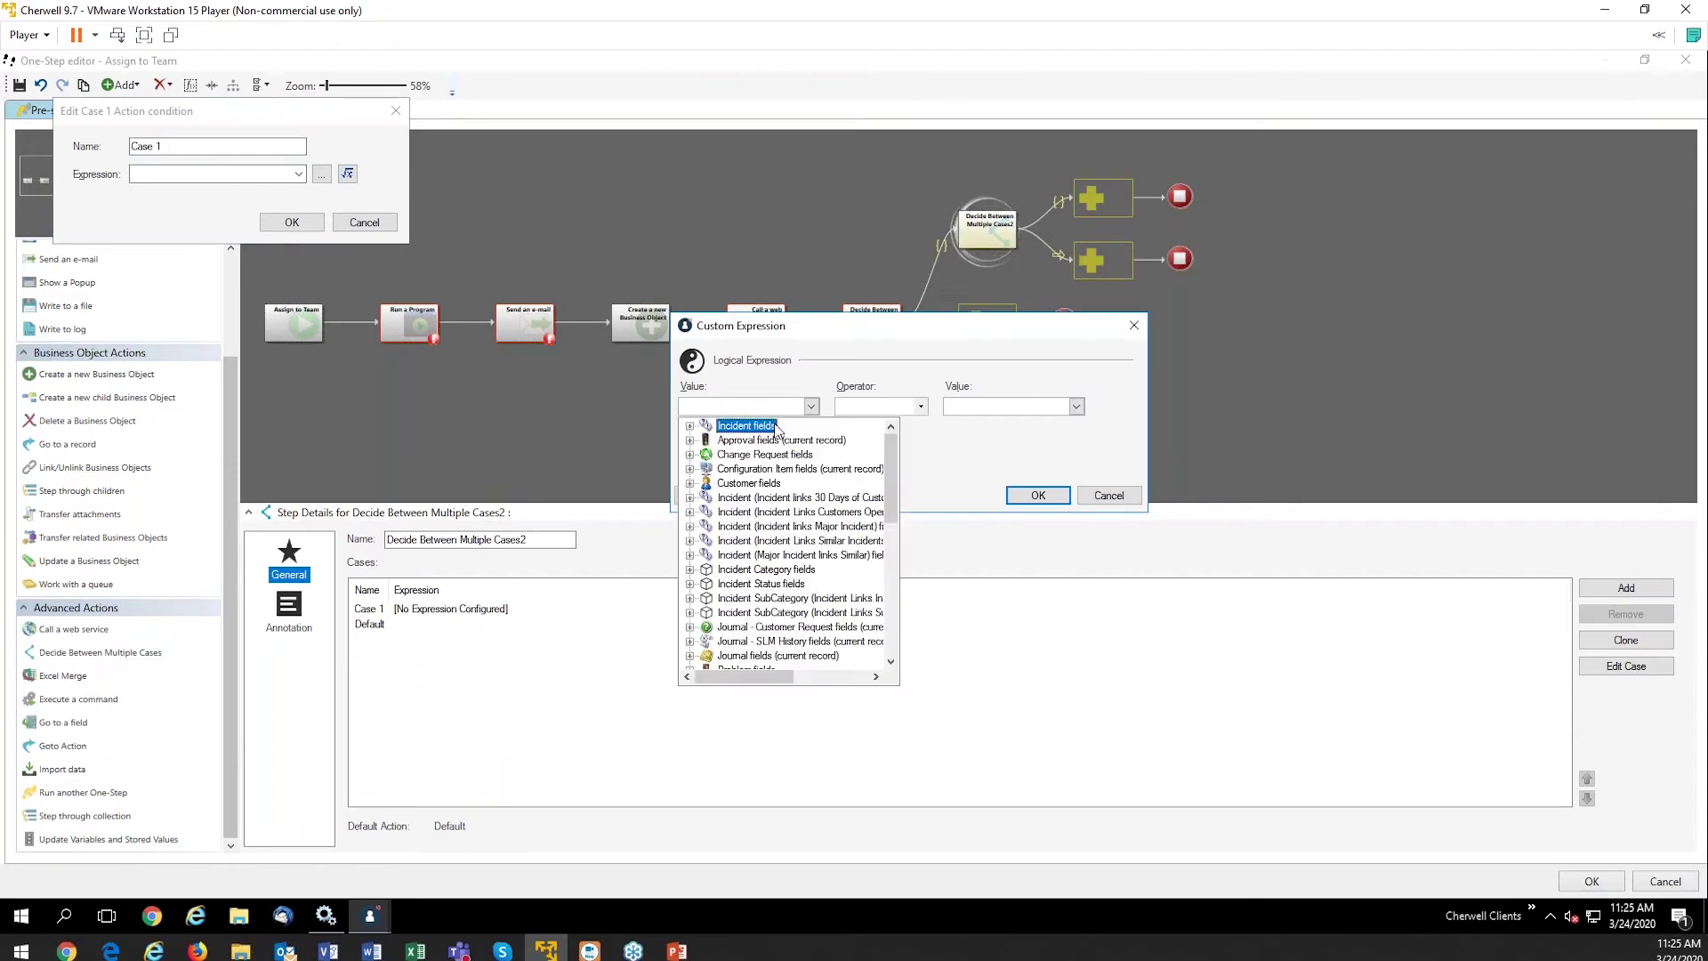
double_click(753, 425)
click(752, 457)
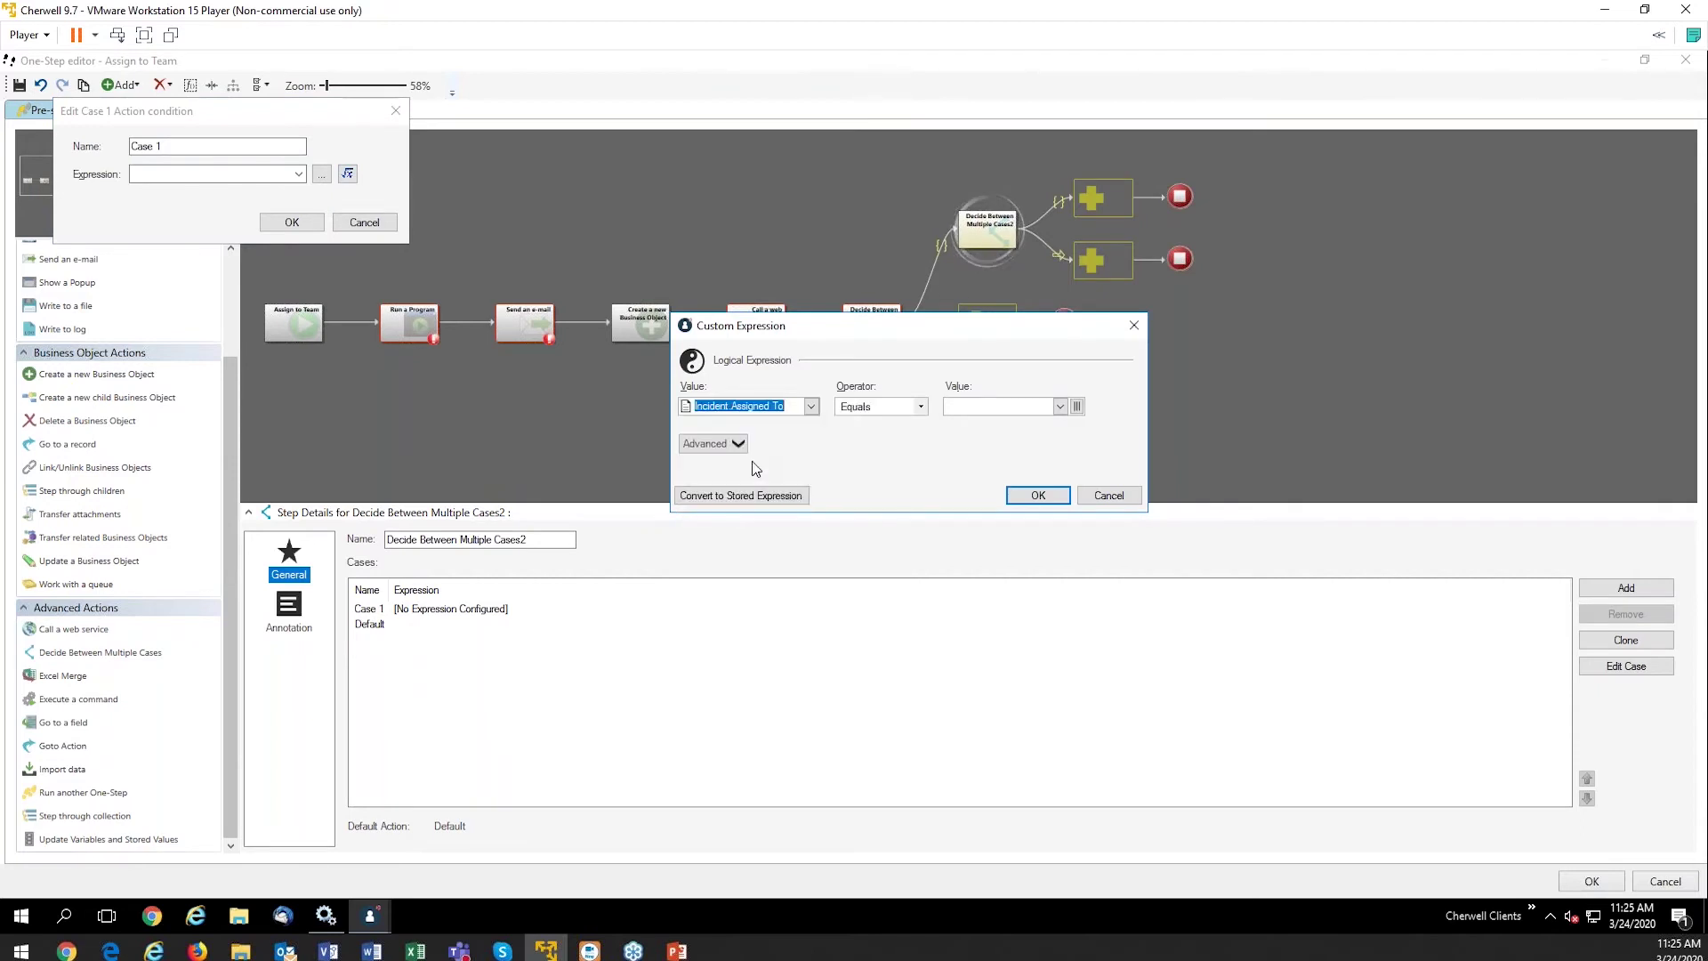
click(971, 408)
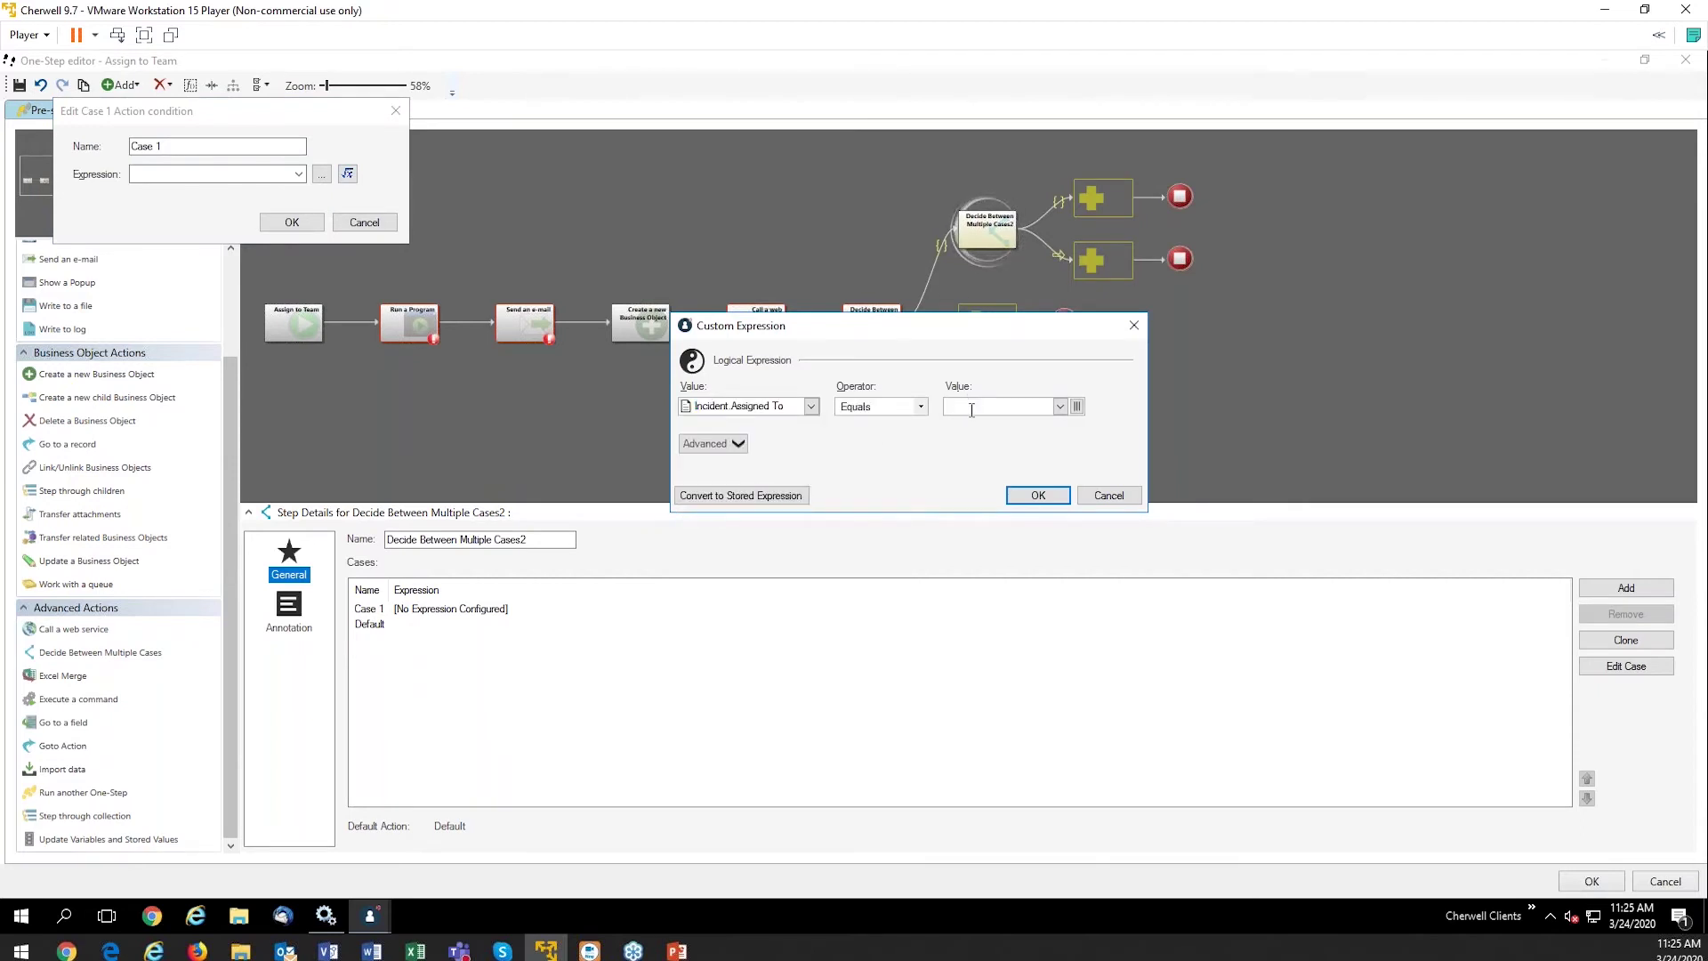
text(Bob Hope)
click(1108, 495)
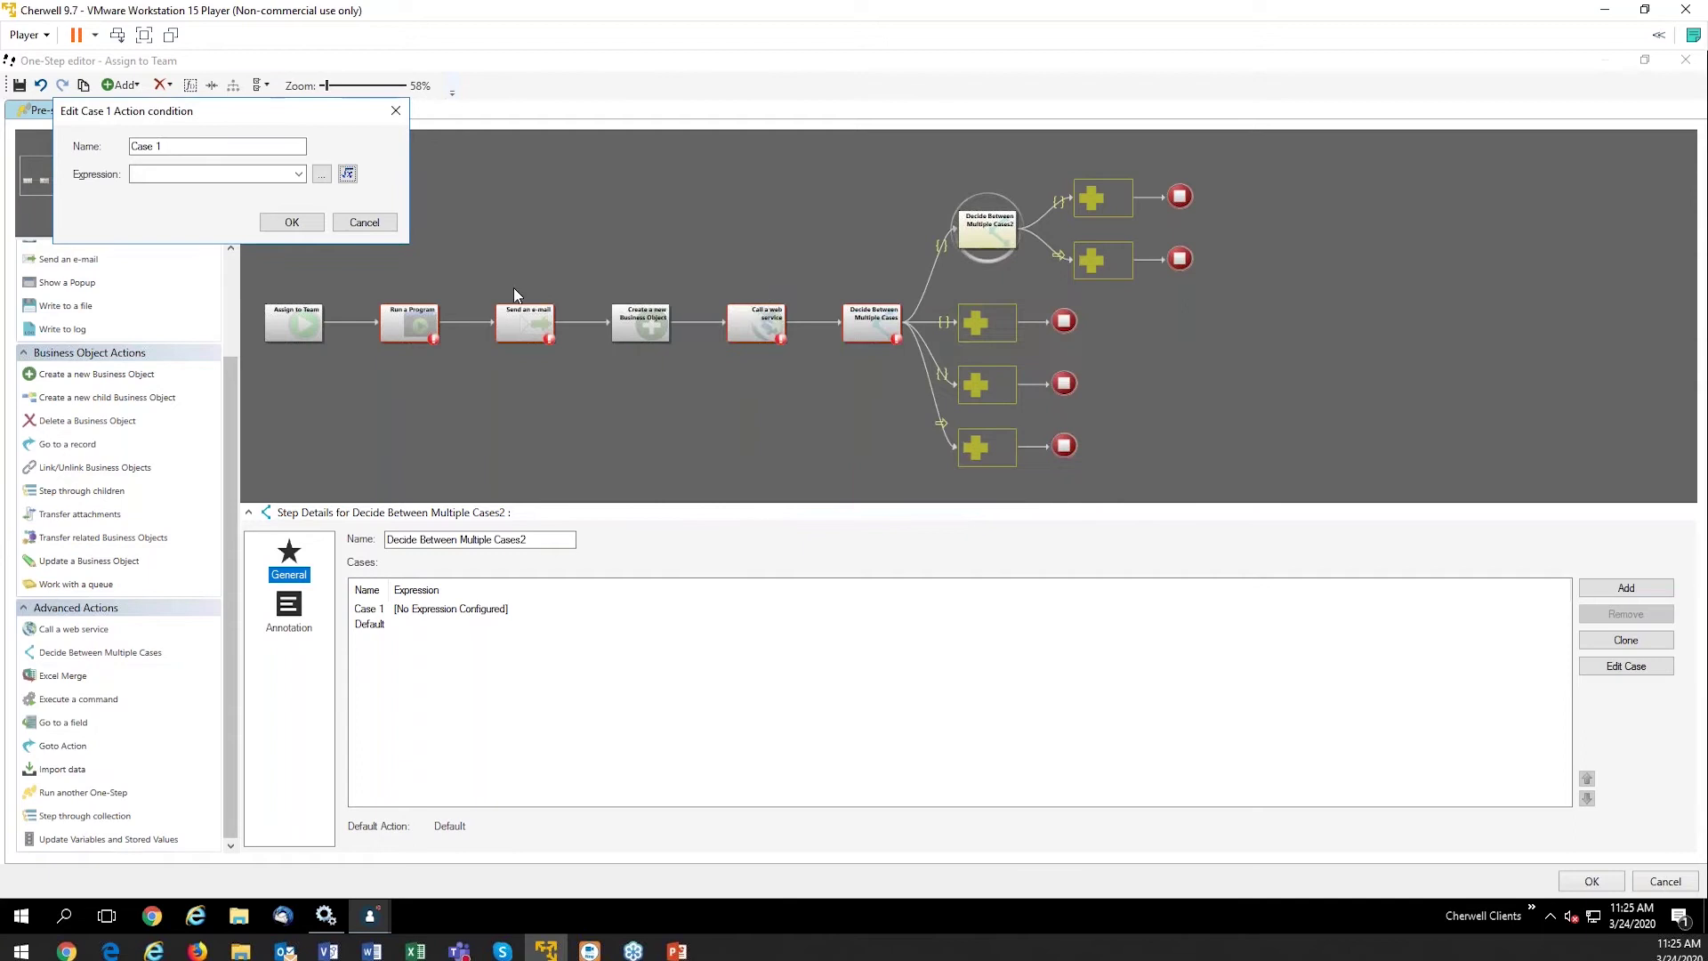
click(363, 222)
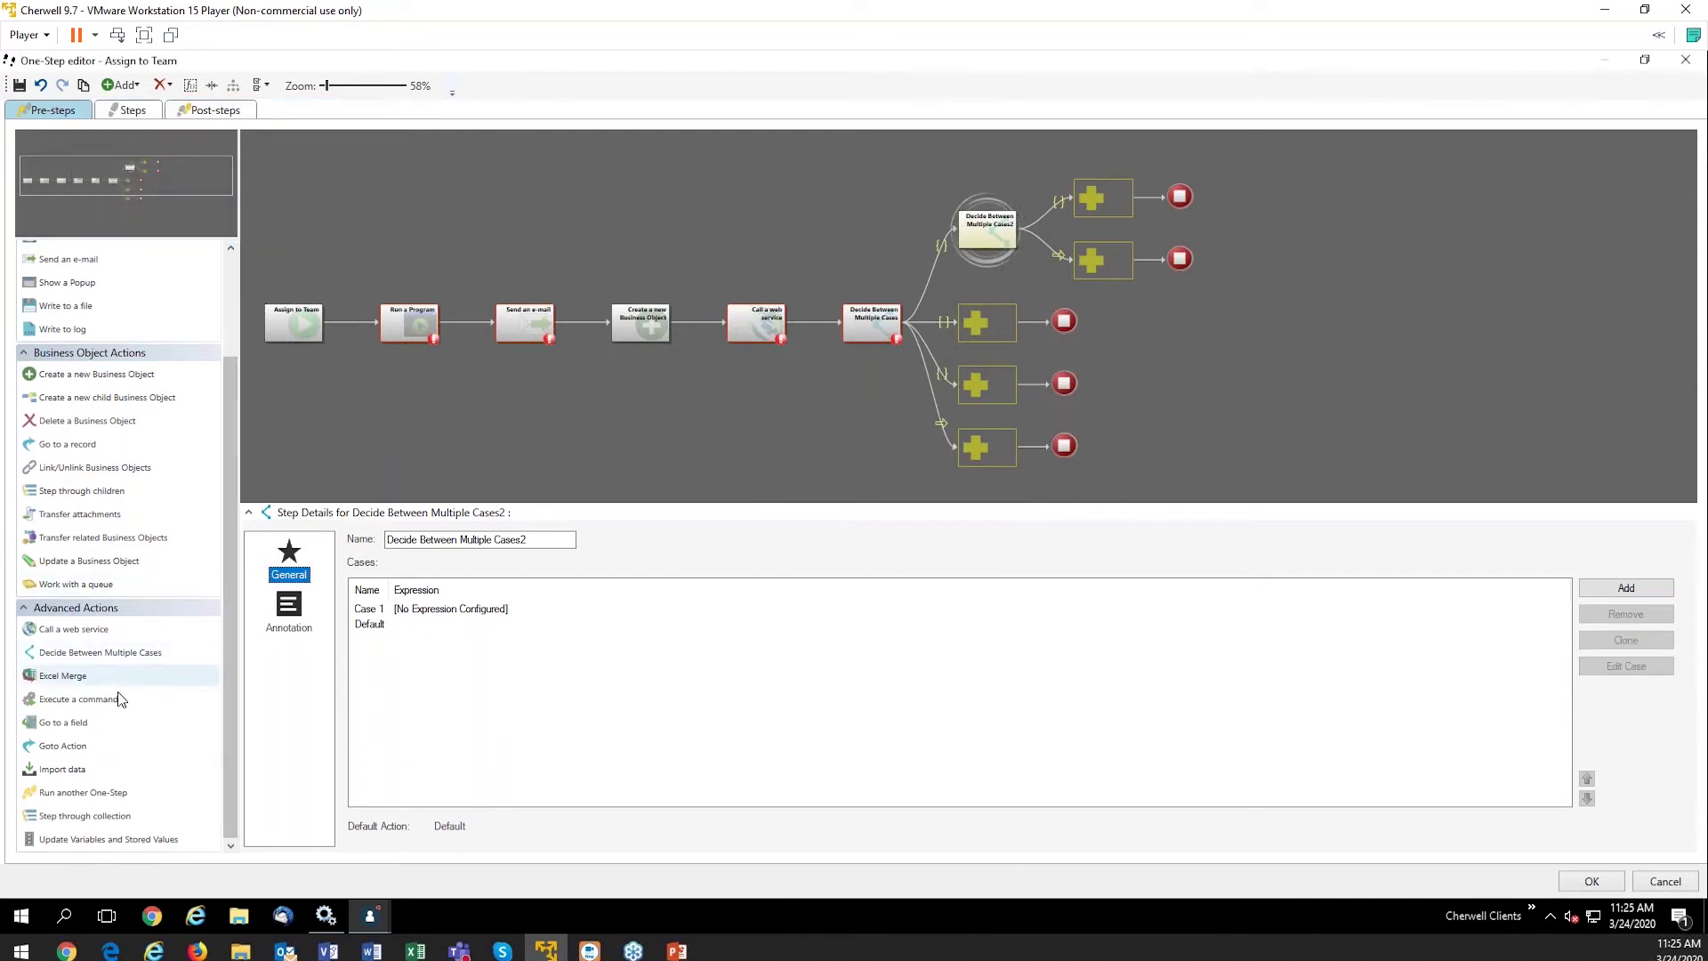
Step: Place an Execute a command step on the nested decision's Default branch without choosing a command
drag(106, 705, 1103, 261)
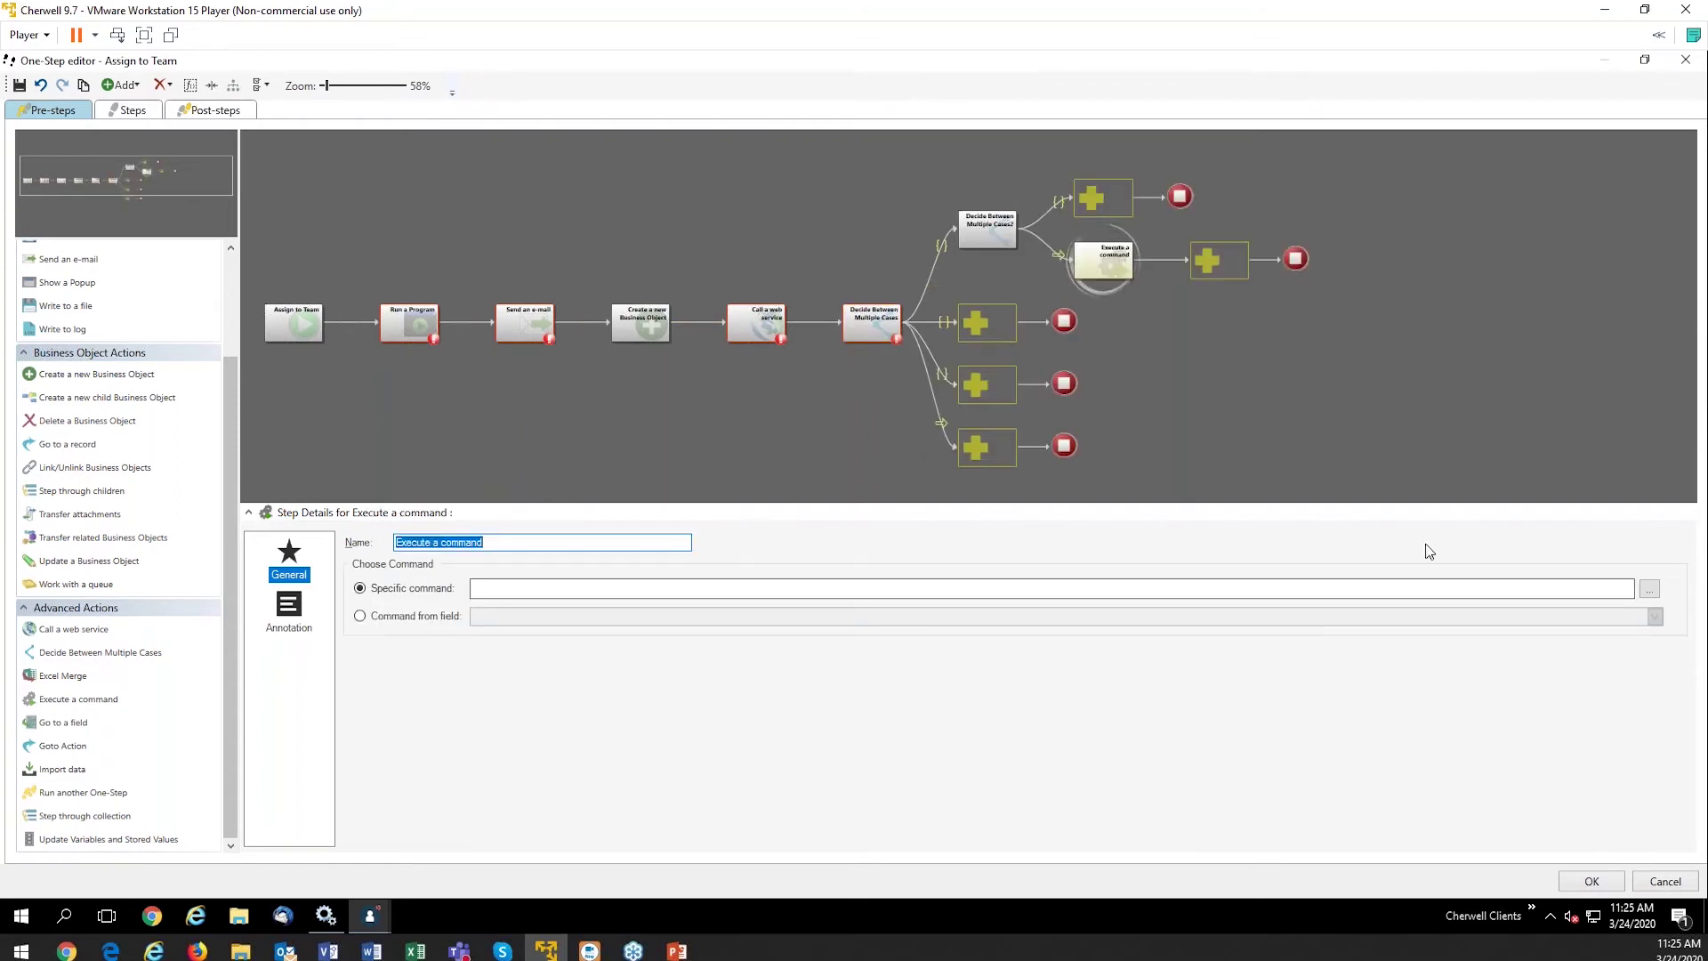
click(1651, 589)
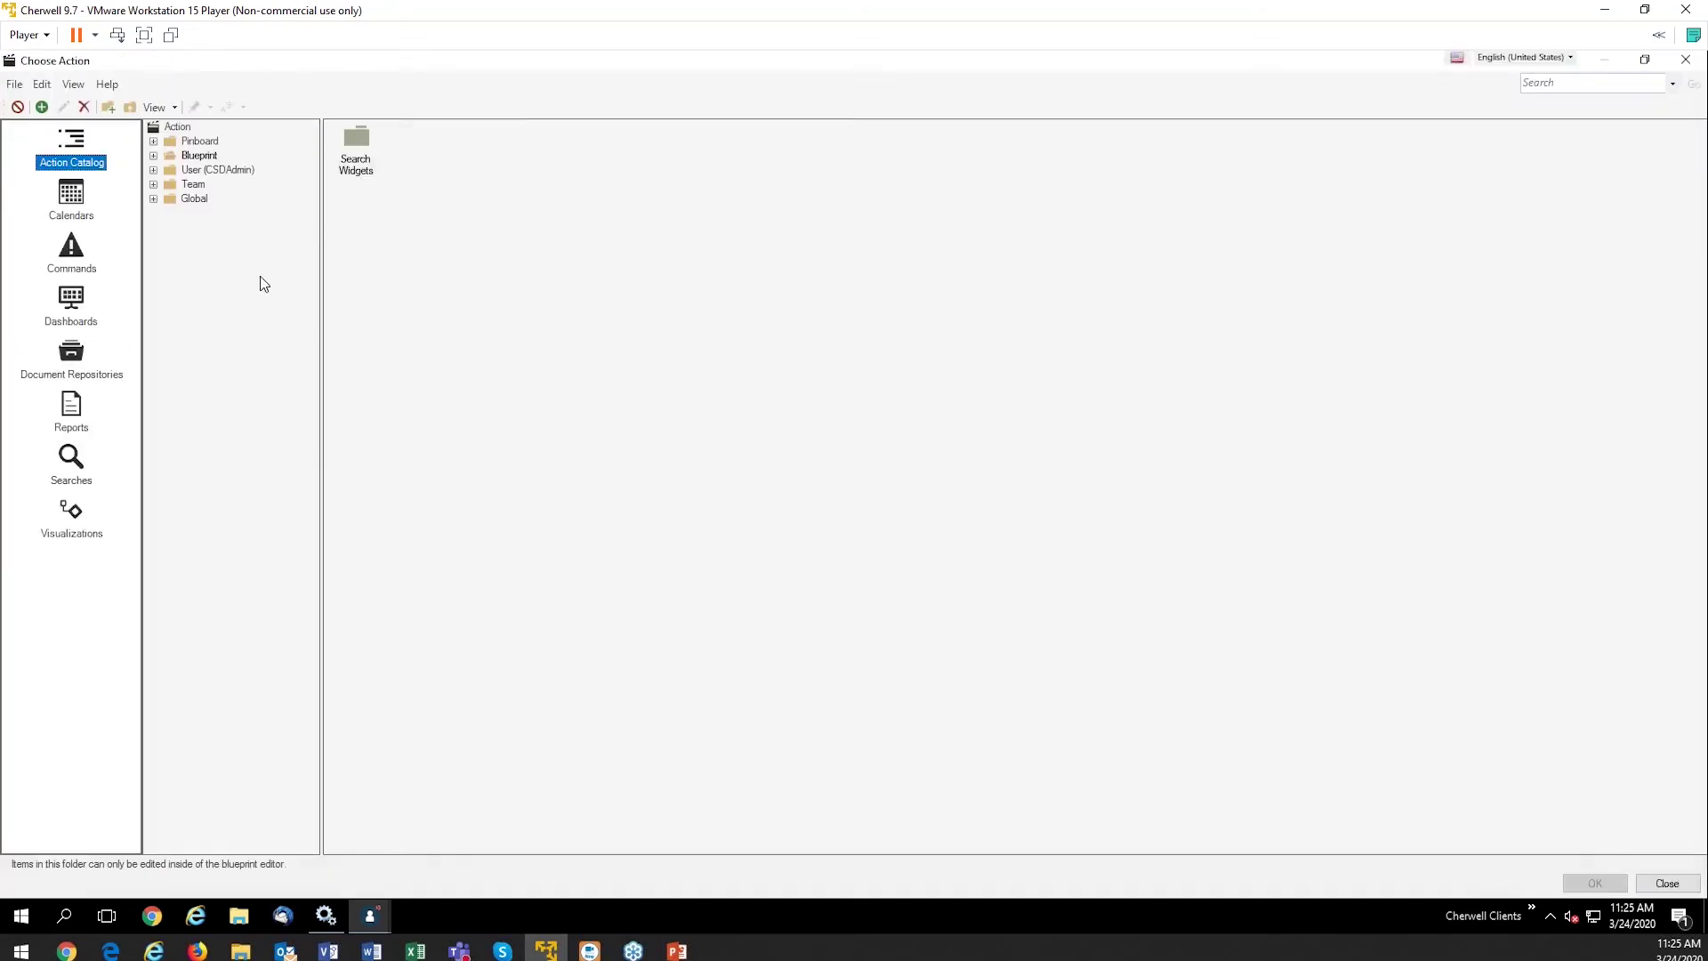
click(68, 271)
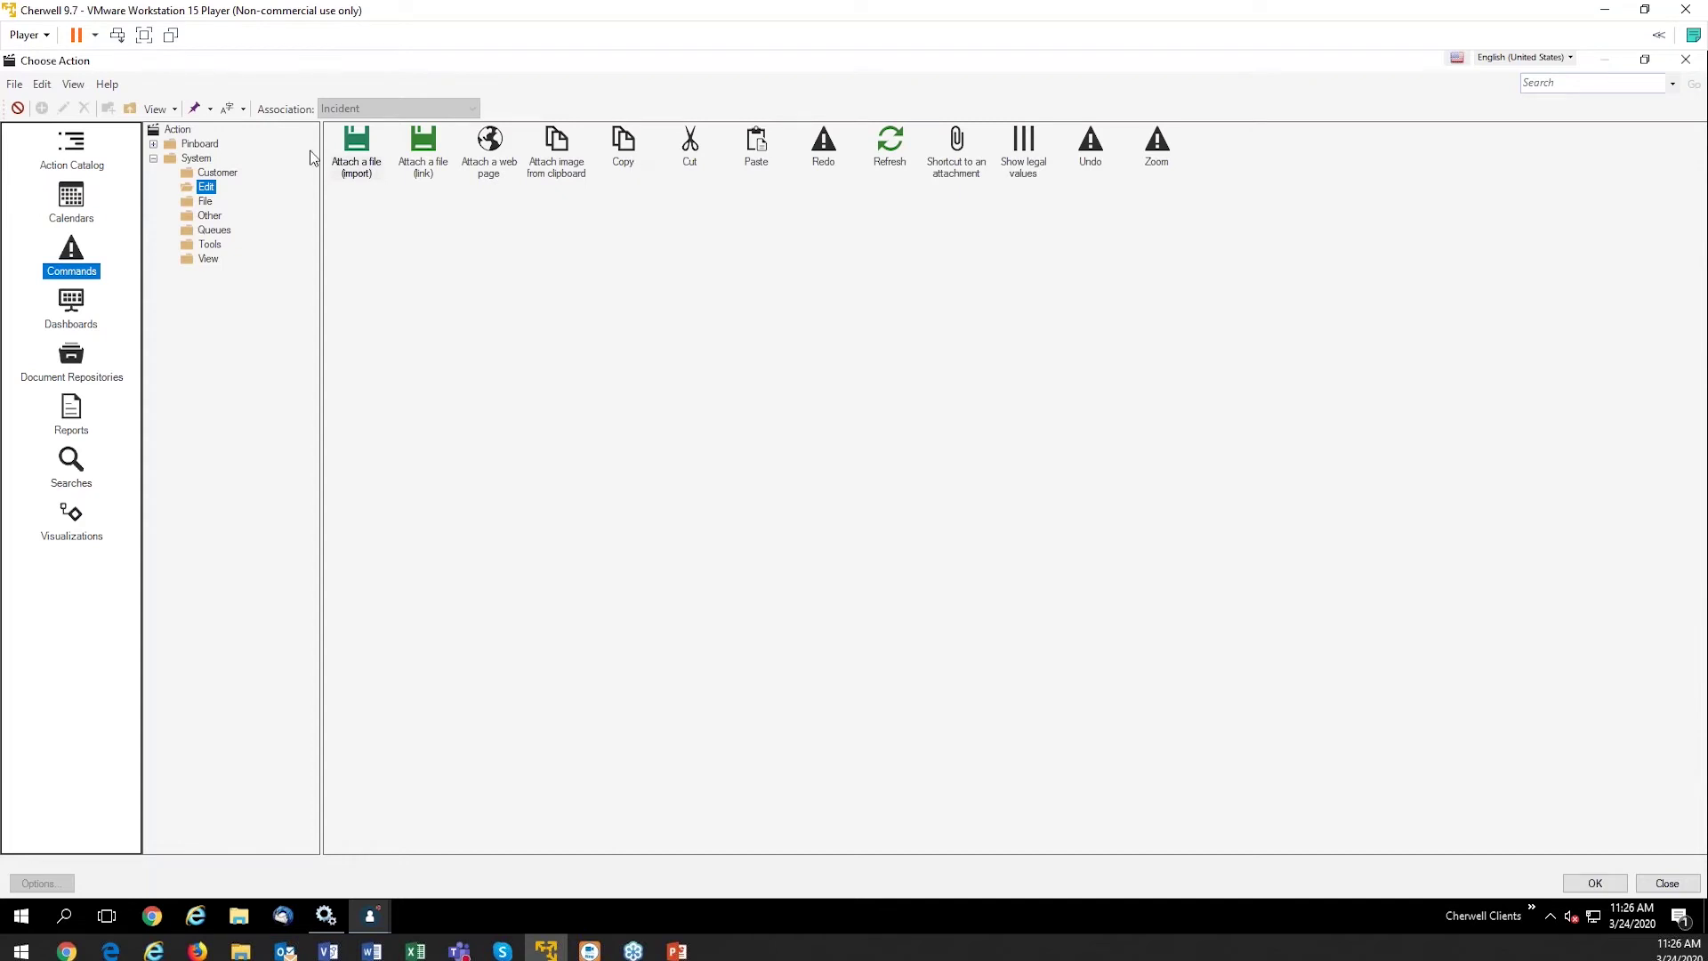
click(1667, 883)
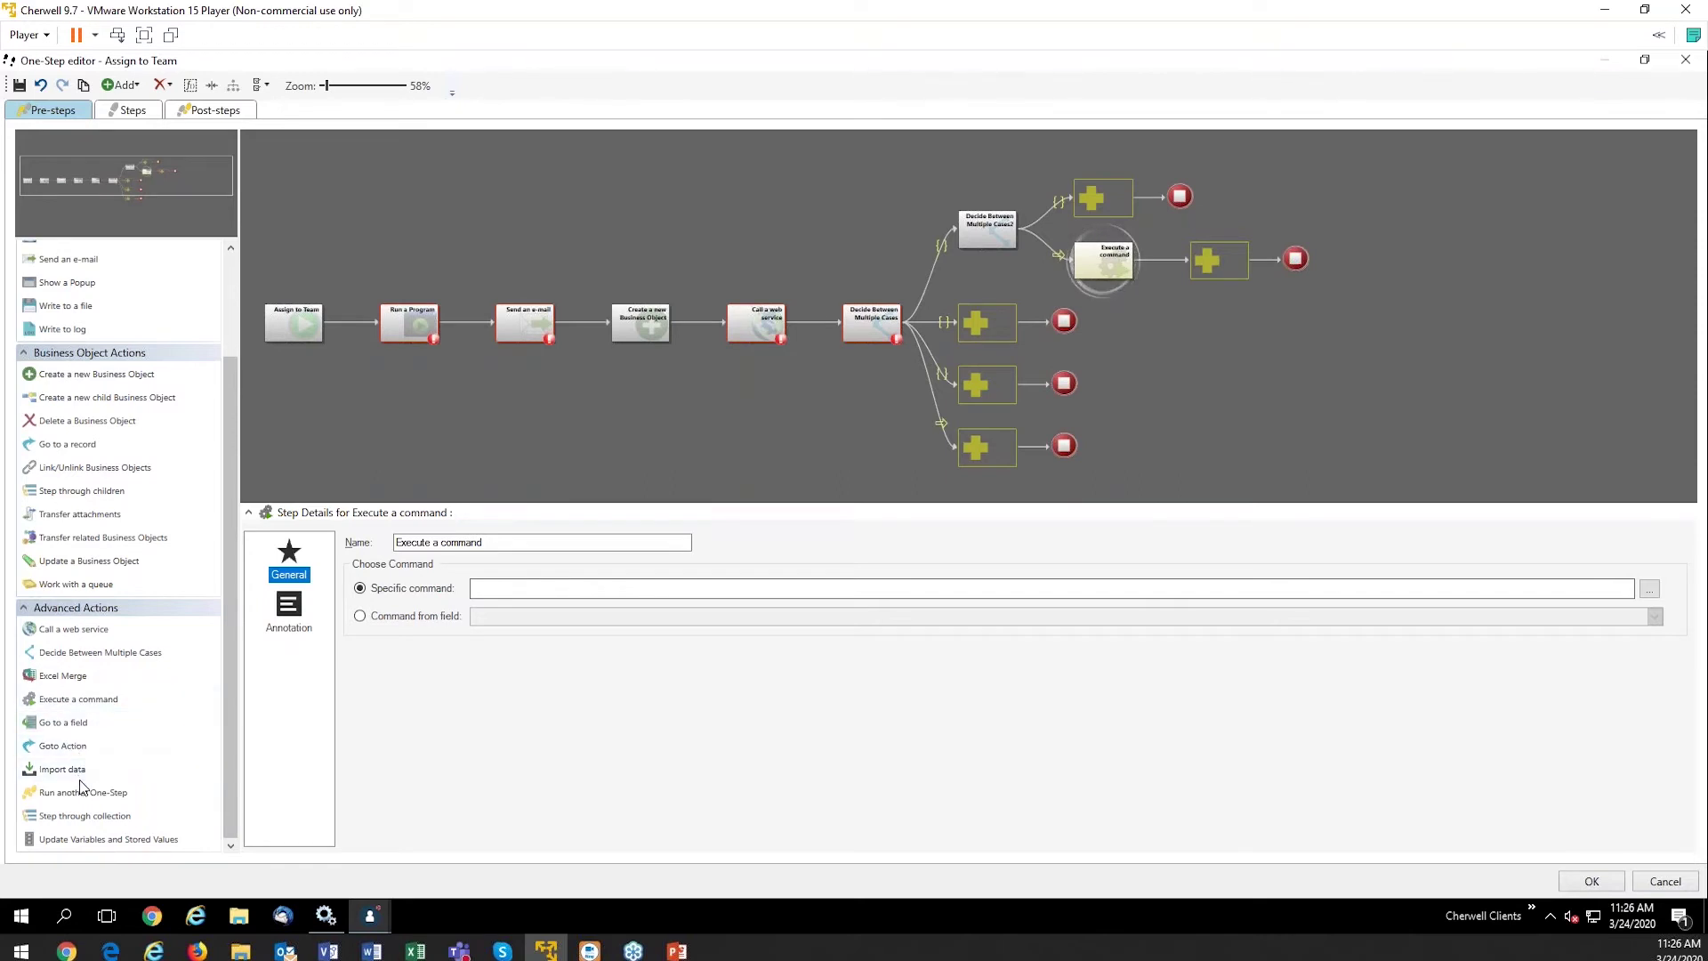
Step: Add Run another One-Step after Execute a command, set to run Assign to Team
drag(82, 793, 1237, 259)
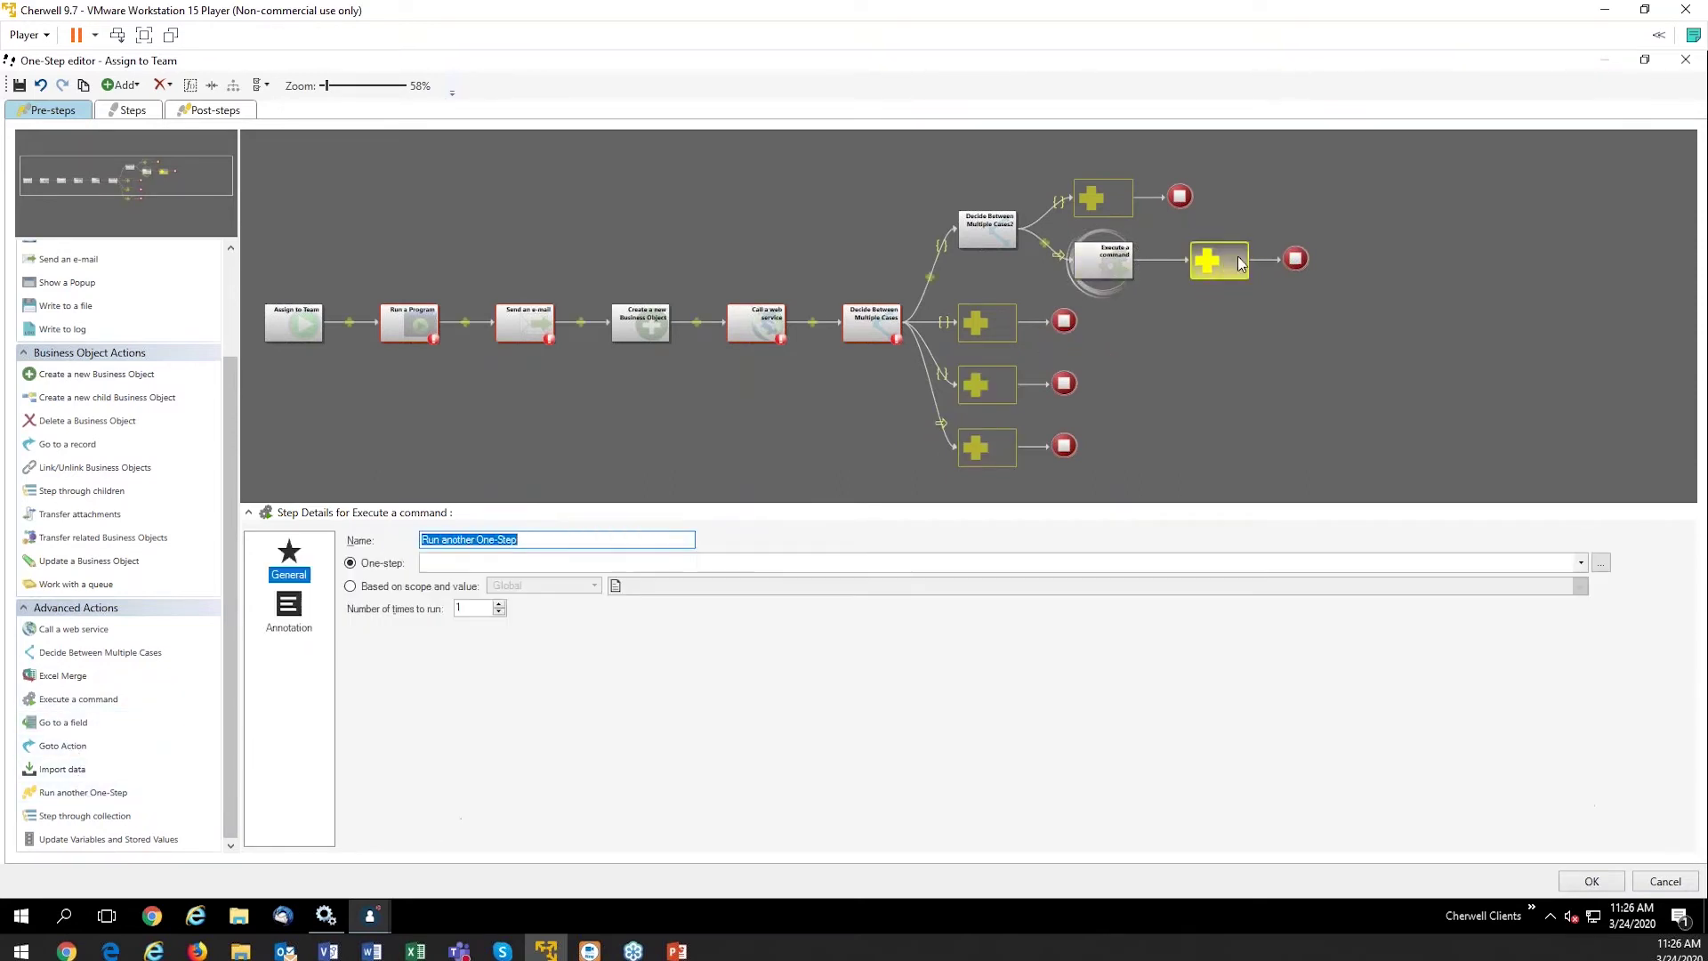
click(1600, 563)
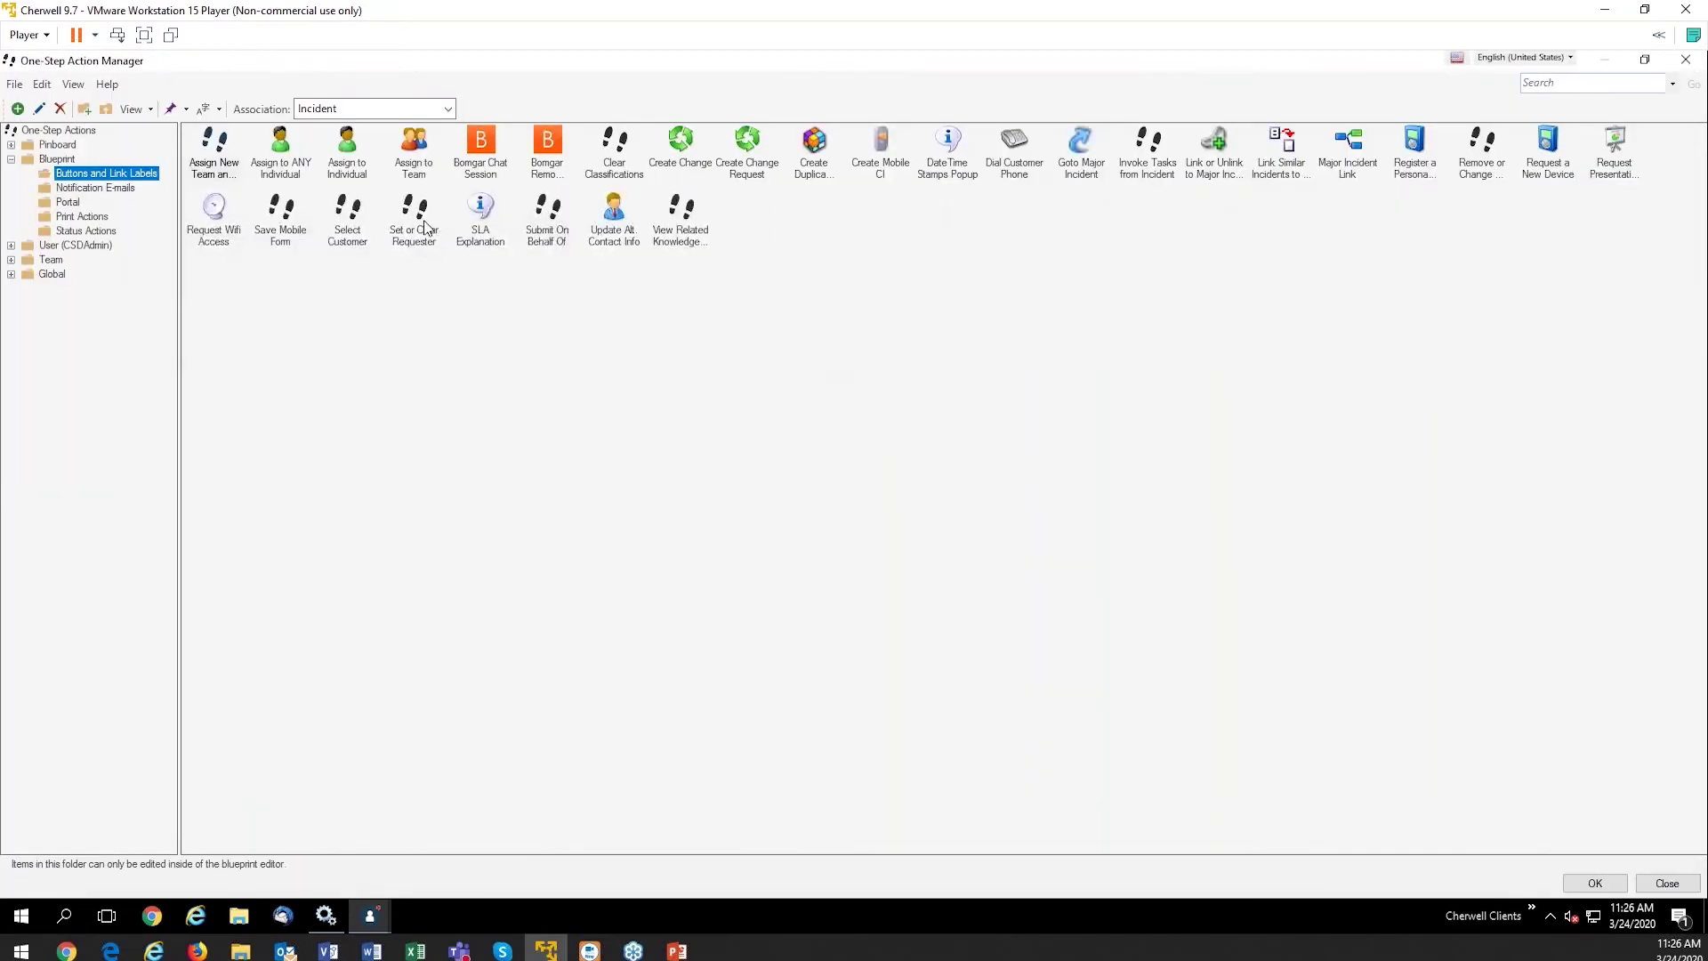
double_click(412, 147)
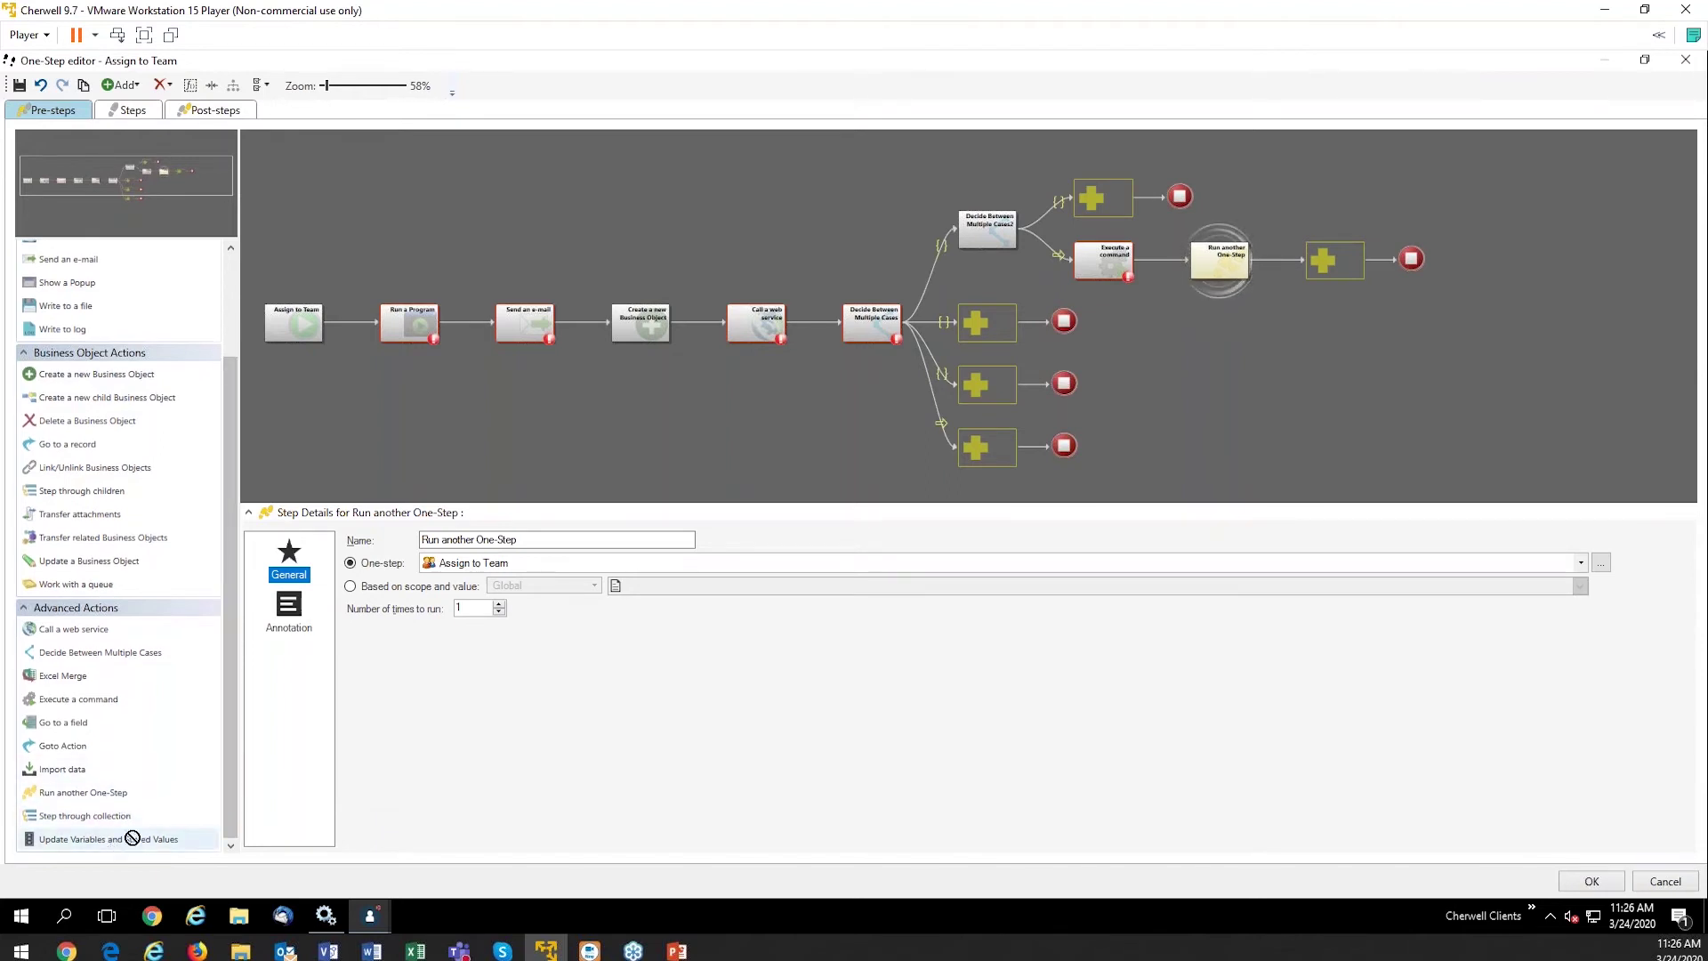
Step: Drop Update Variables and Stored Values from Advanced Actions onto the outer decision's third branch
drag(134, 836, 999, 386)
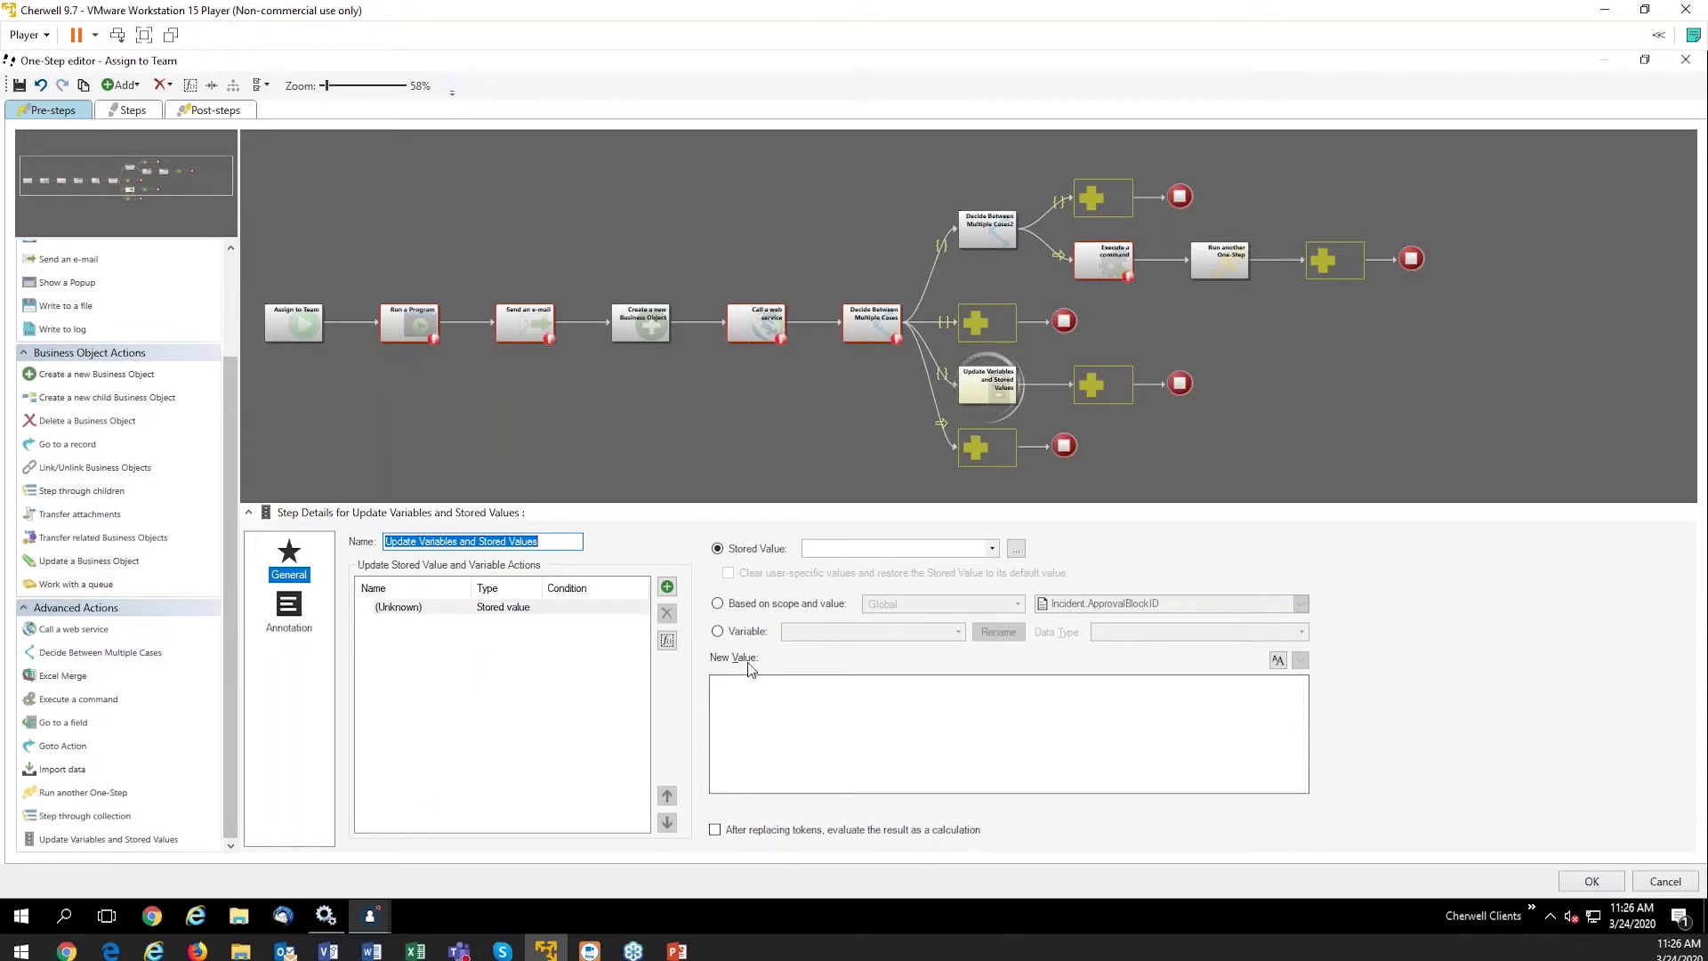
Step: Switch the step to a Text variable, typing sample XML as New Value and then clearing it
click(735, 633)
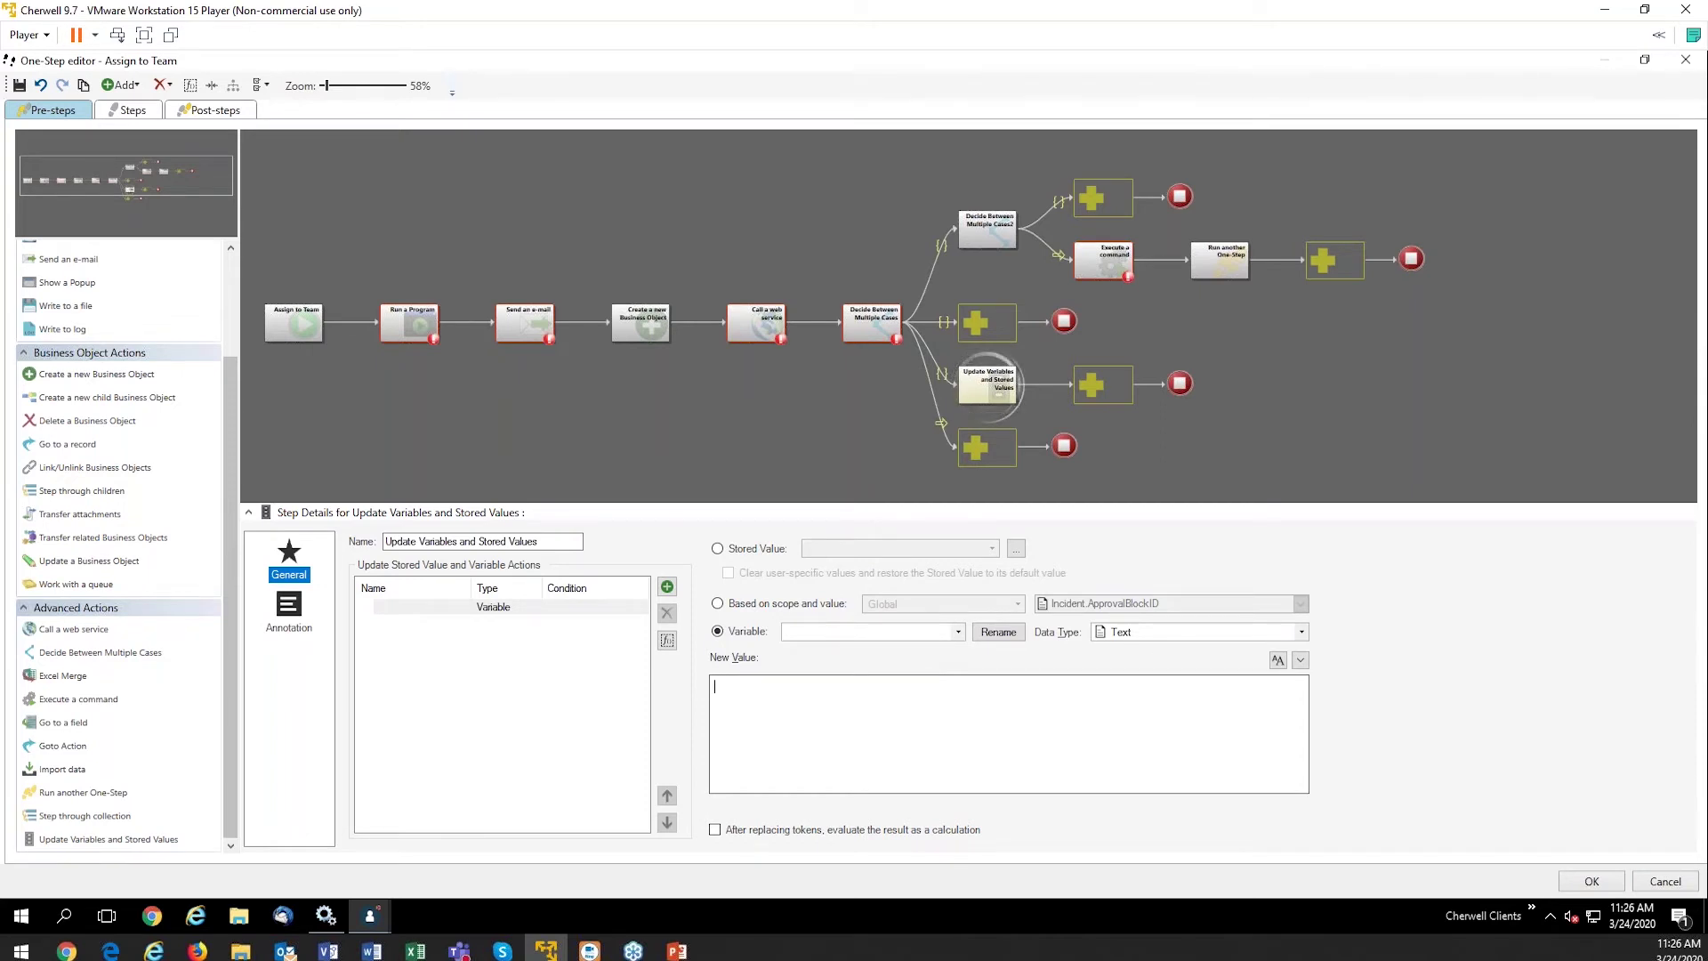
text(>  )
text(</XML)
text(m name = "1")
text( code = "1a">)
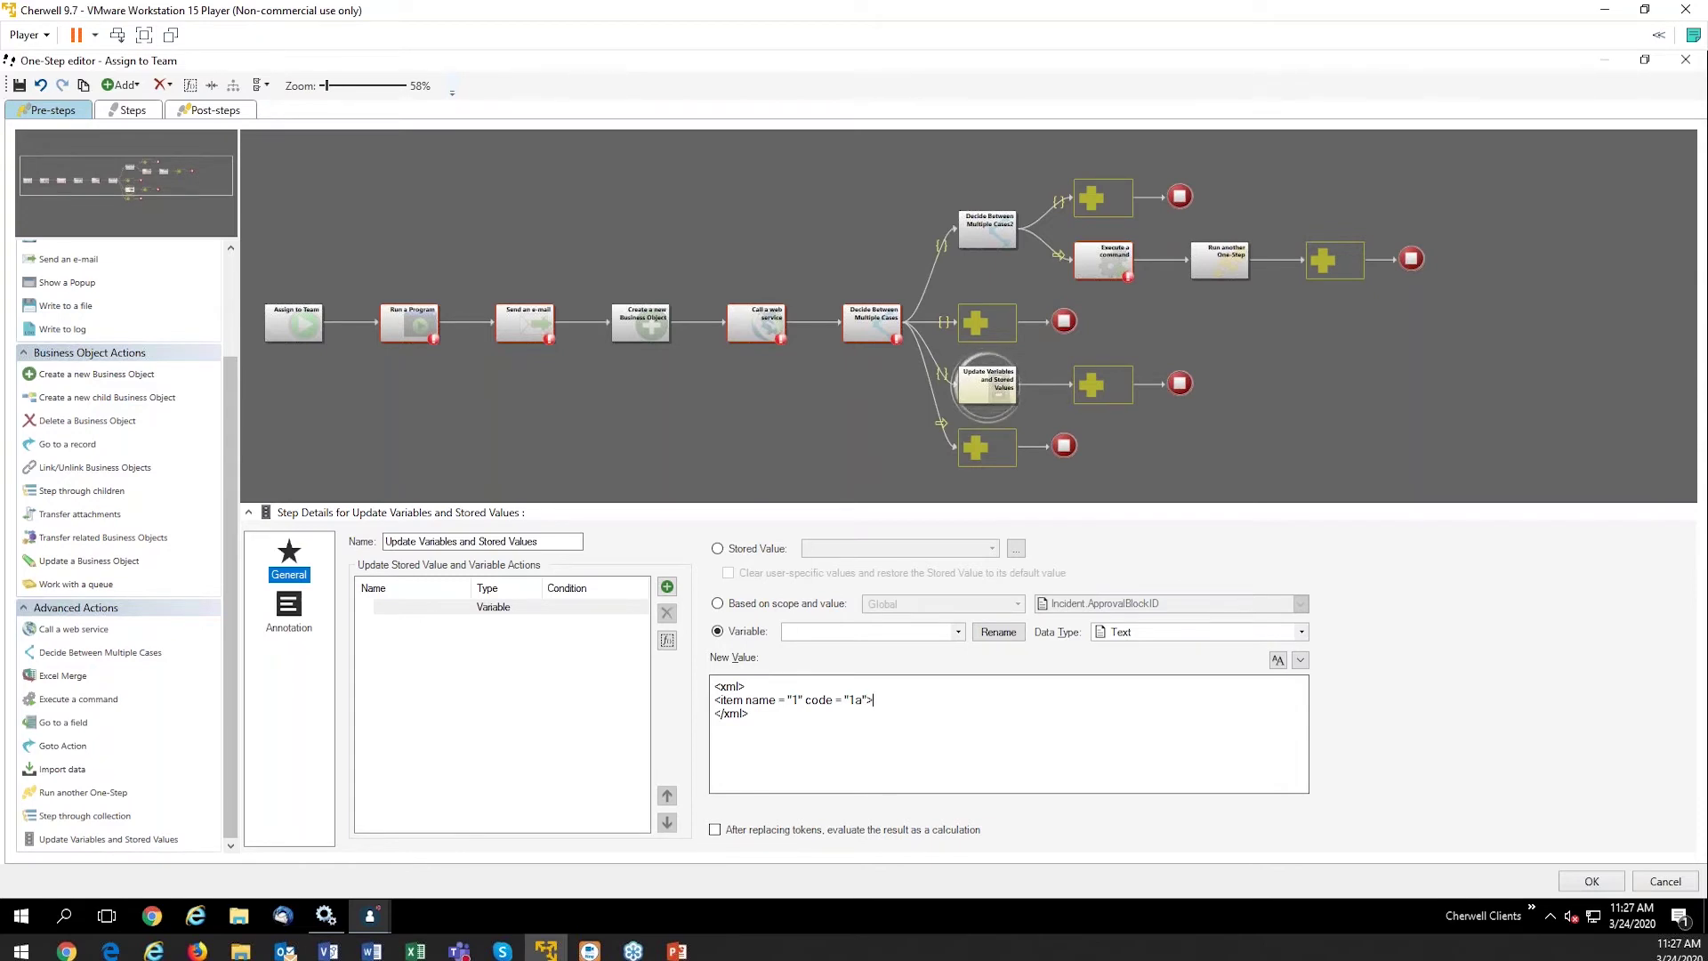
key(BackSpace)
key(ctrl+a)
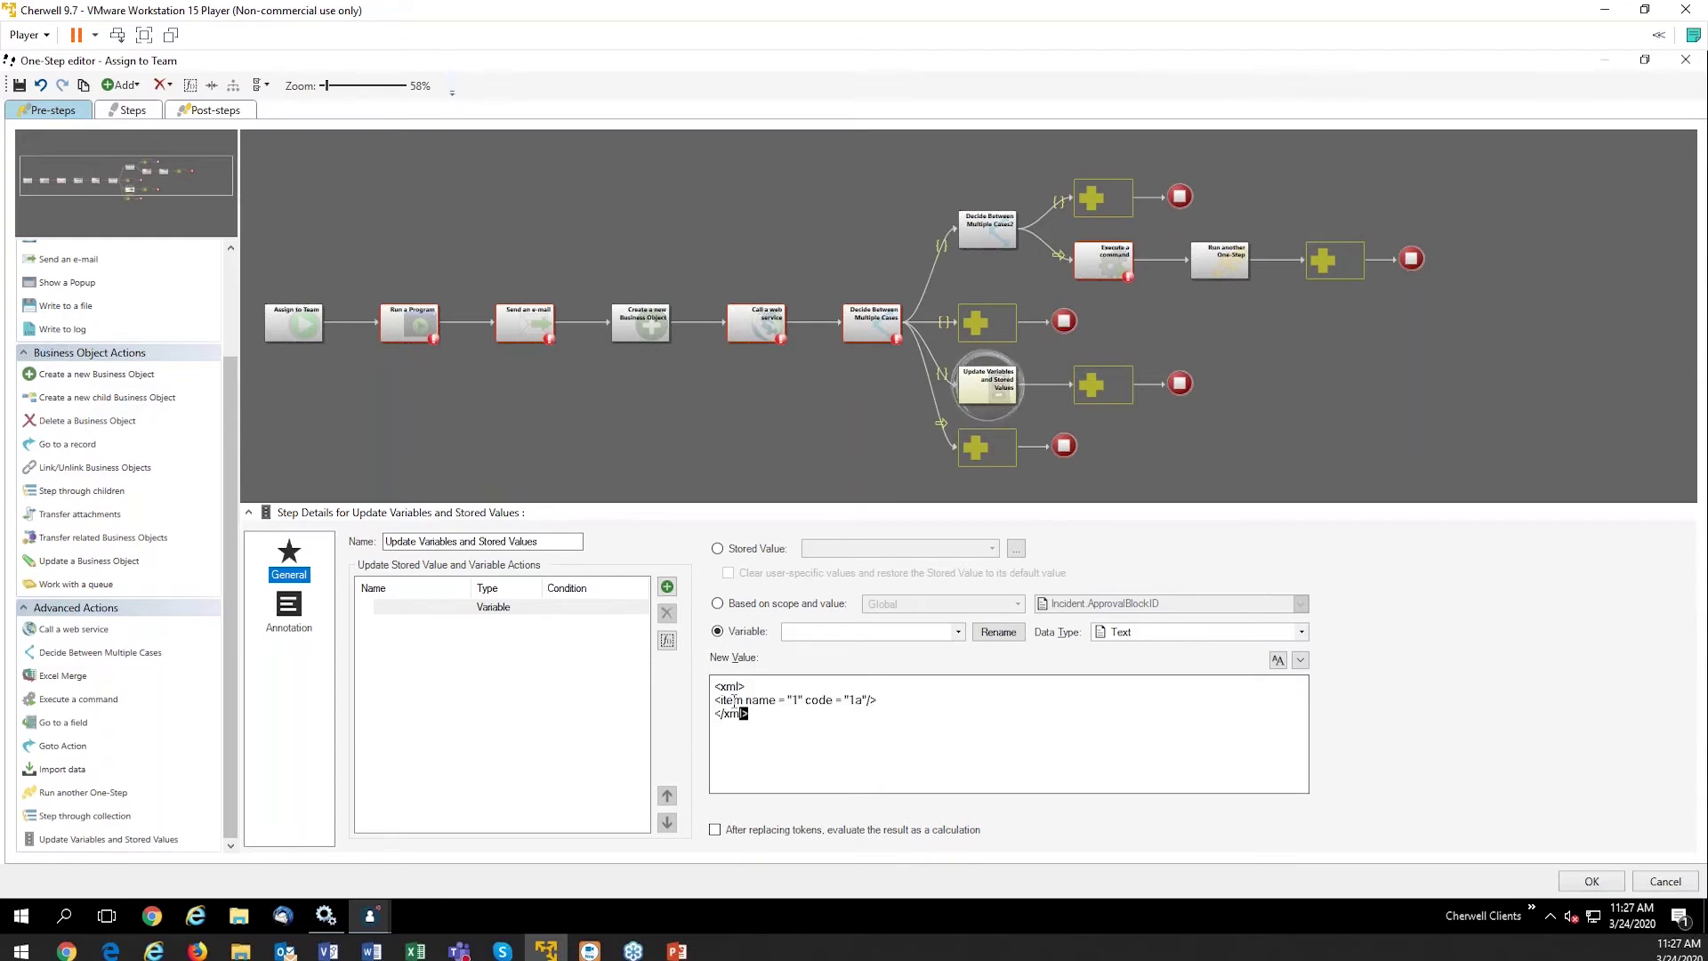
key(Delete)
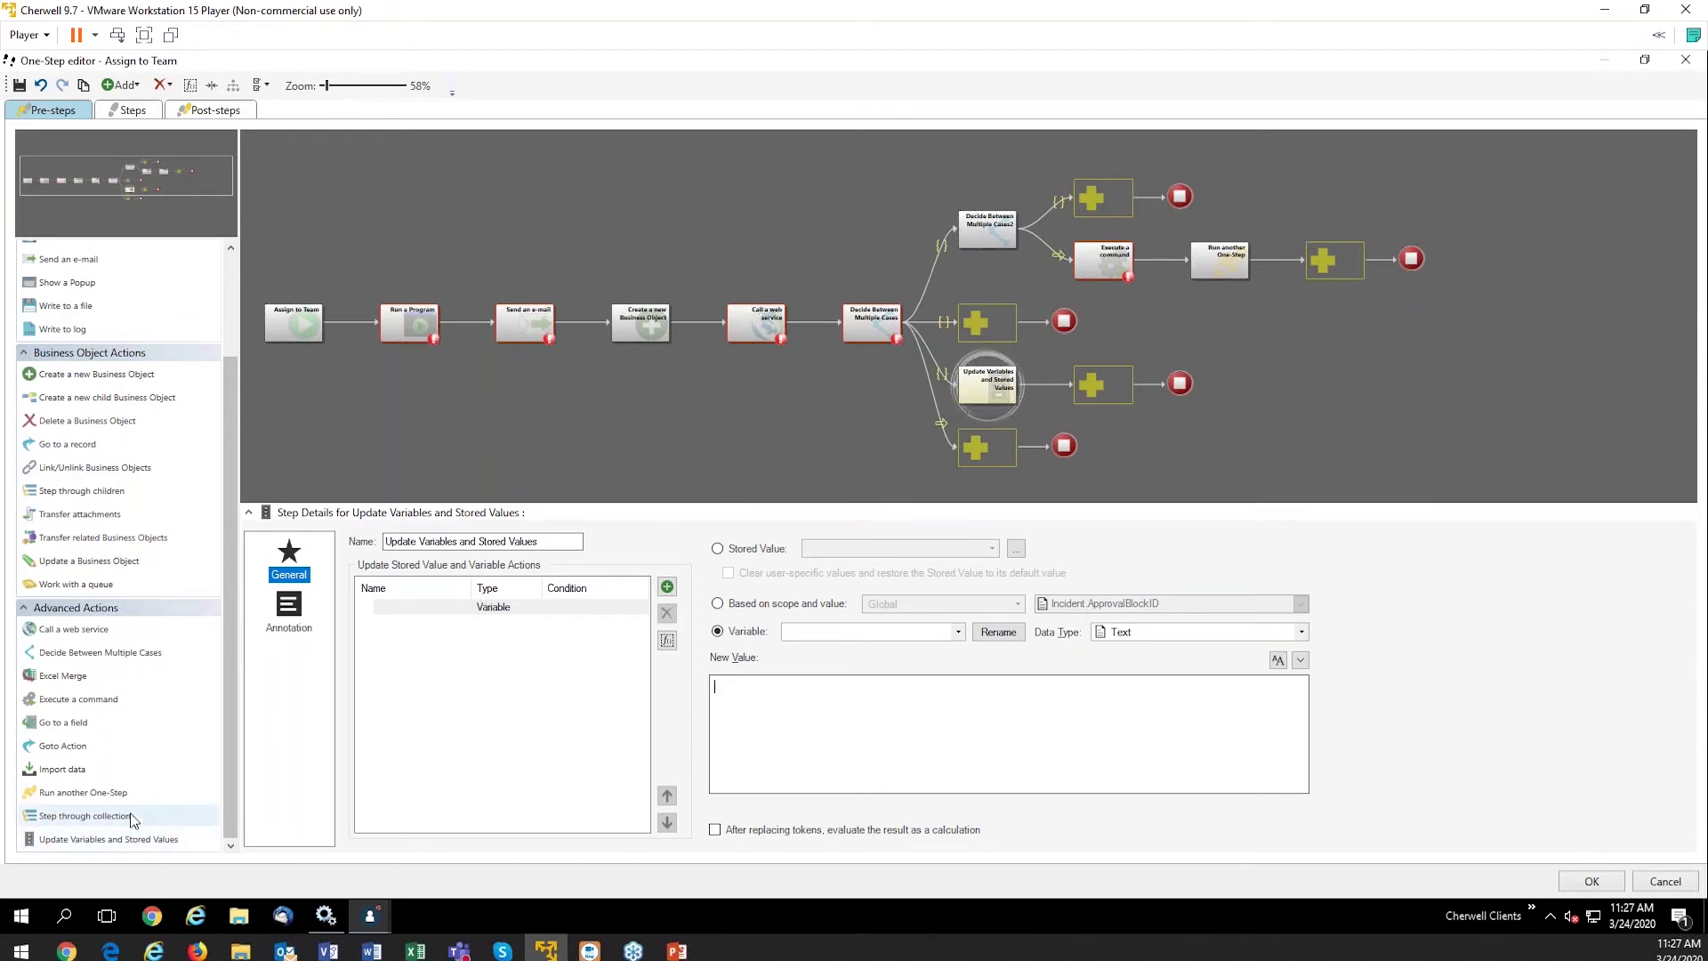
drag(120, 840, 383, 766)
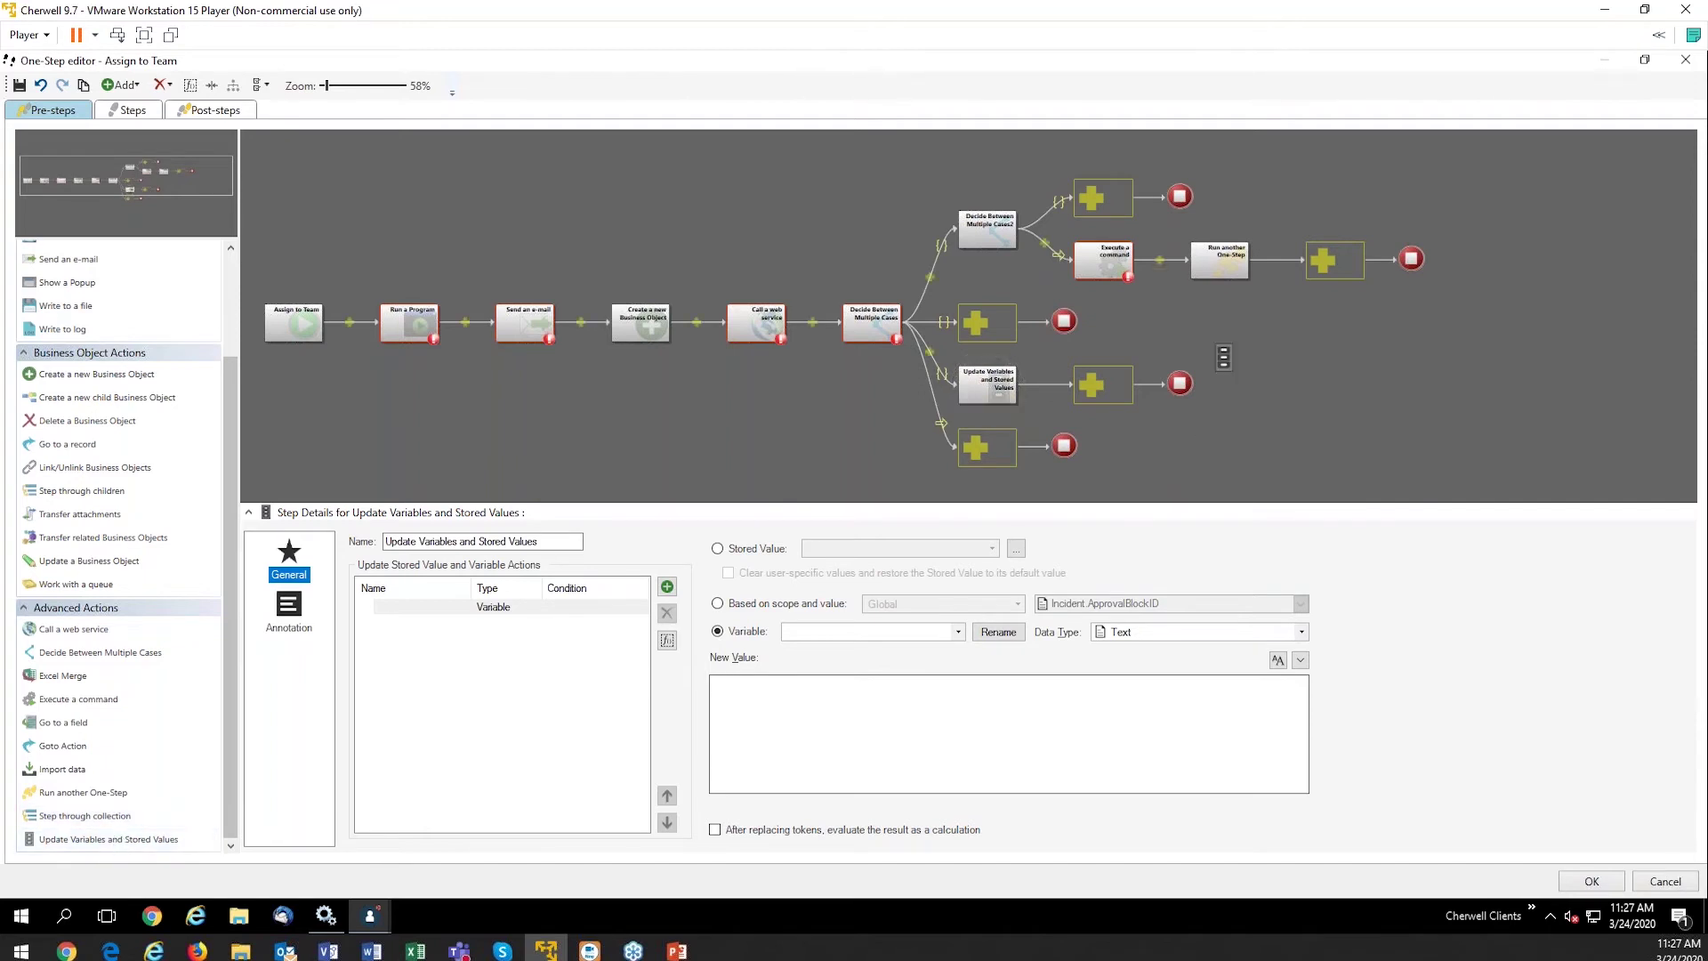
click(739, 548)
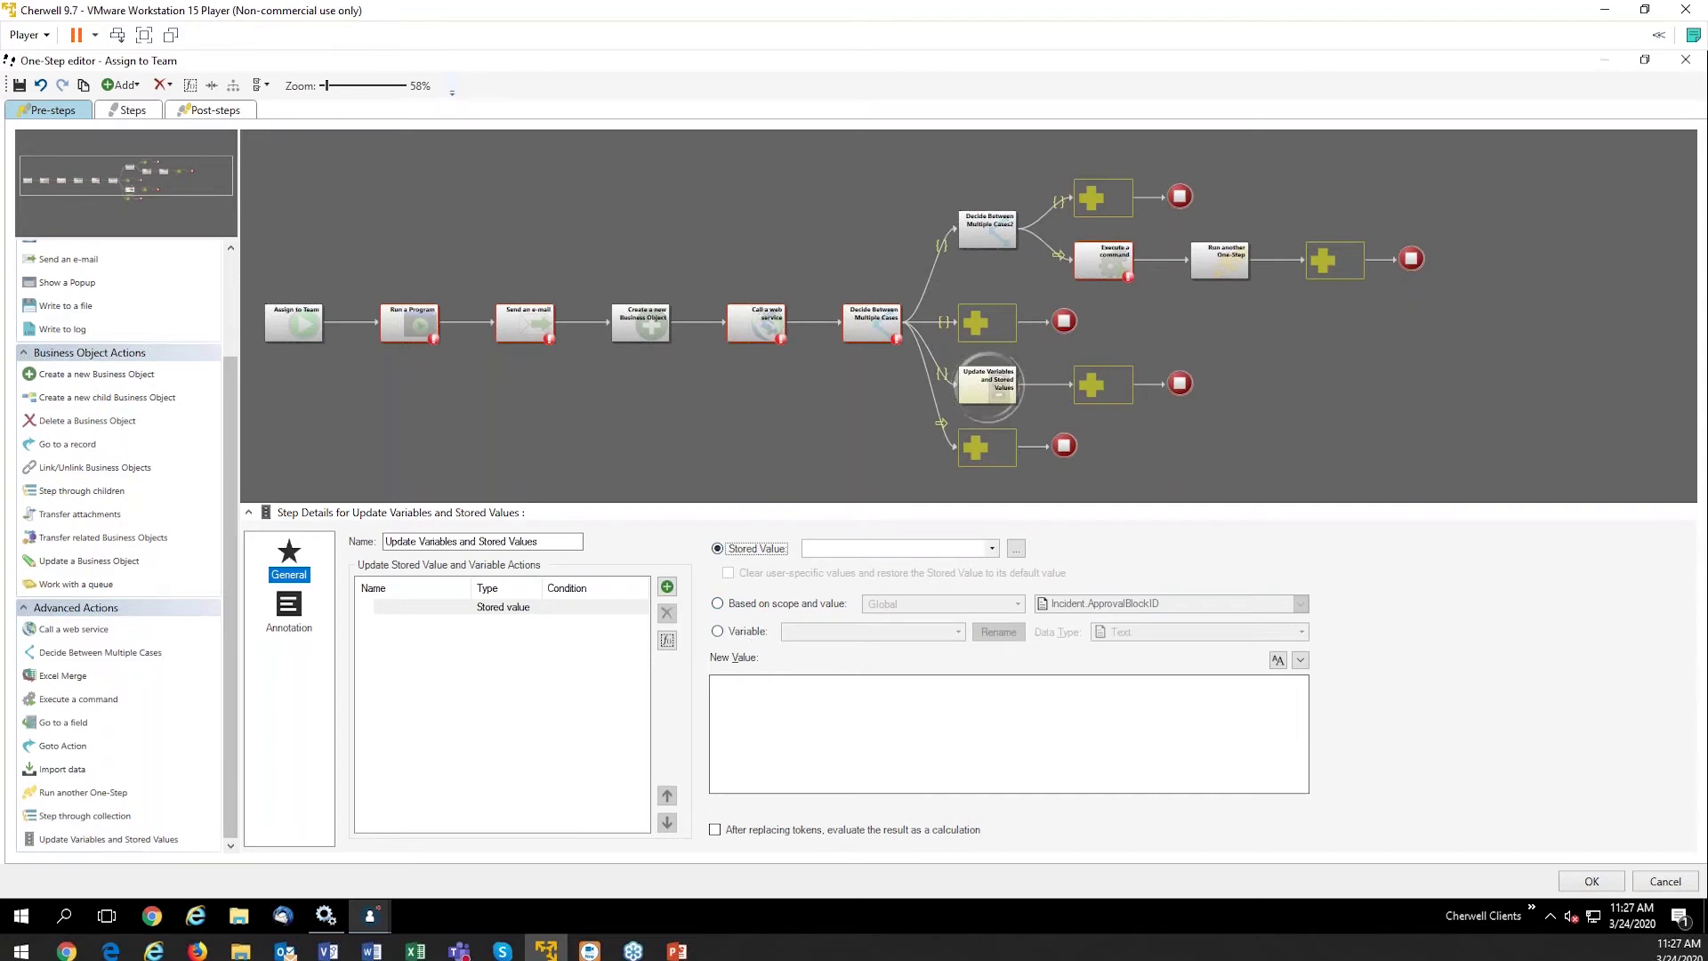
click(739, 631)
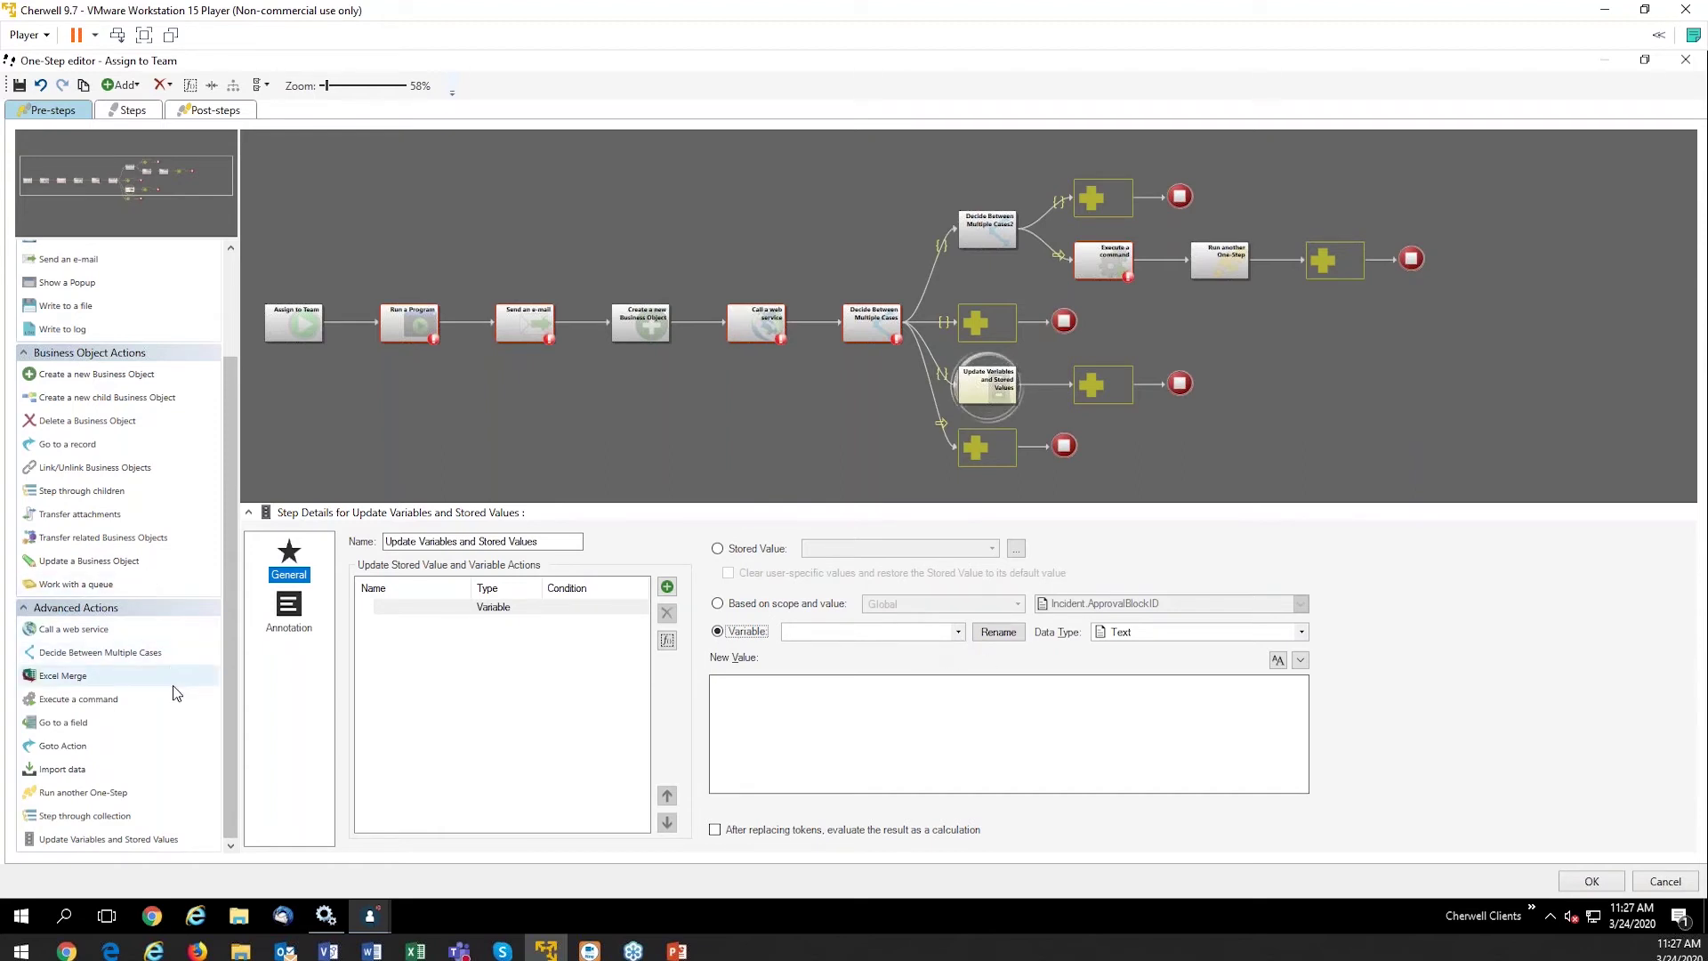
scroll(174, 672, up, 3)
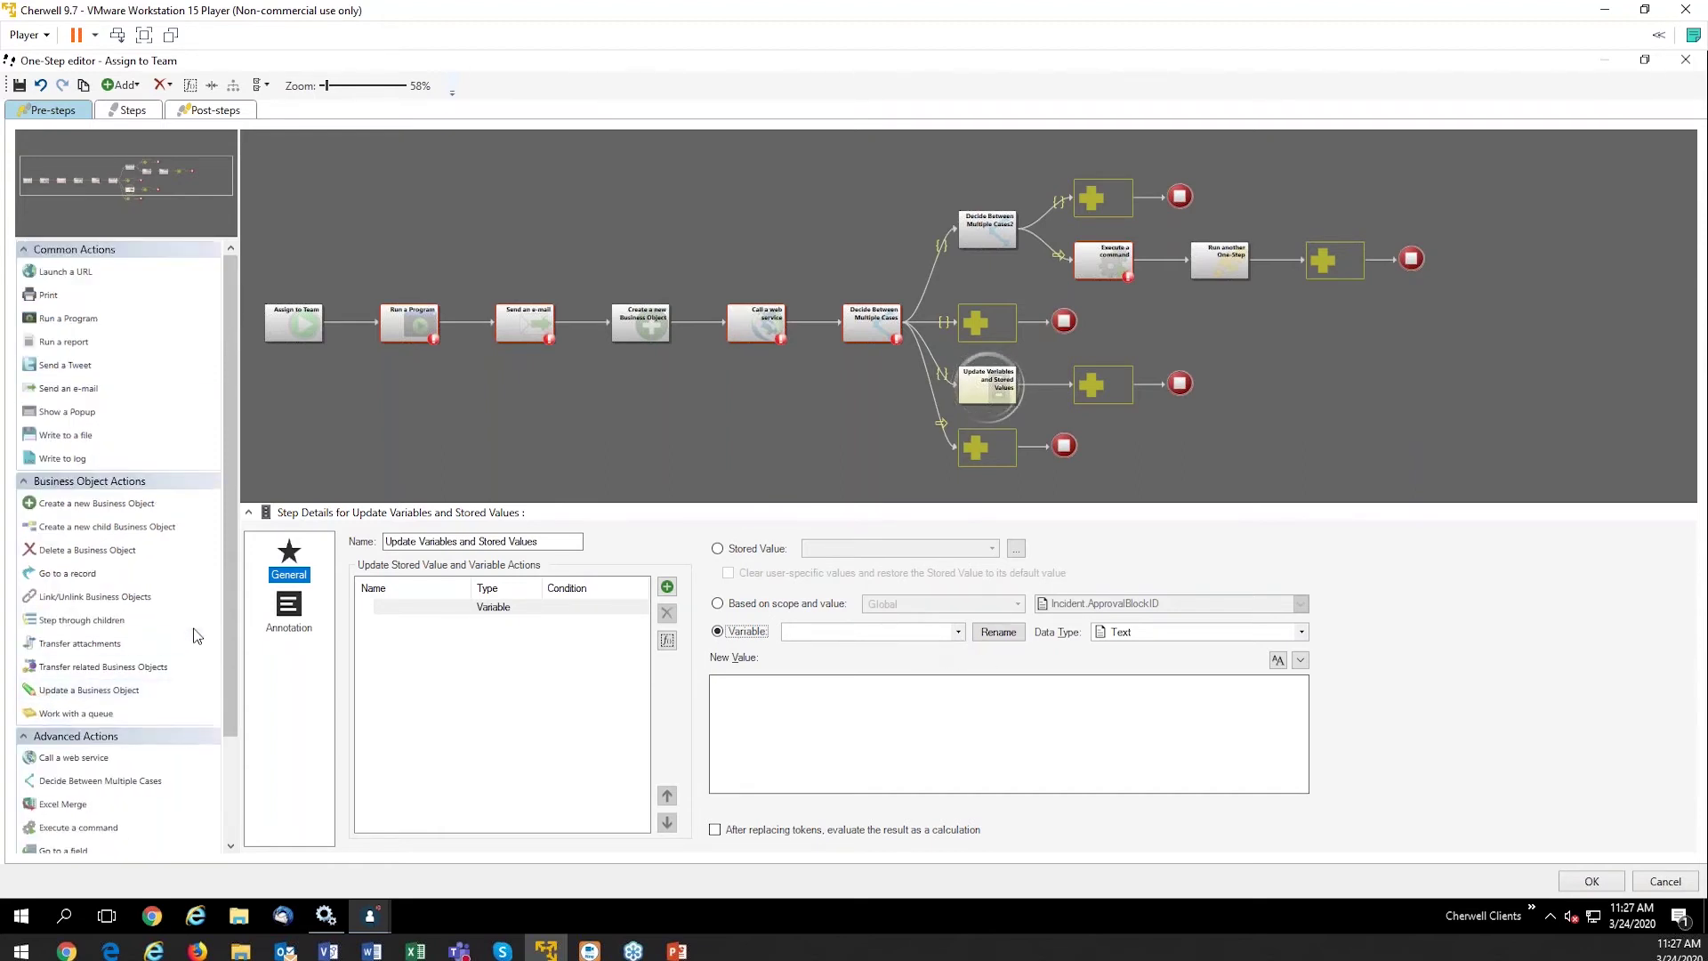
scroll(194, 632, down, 3)
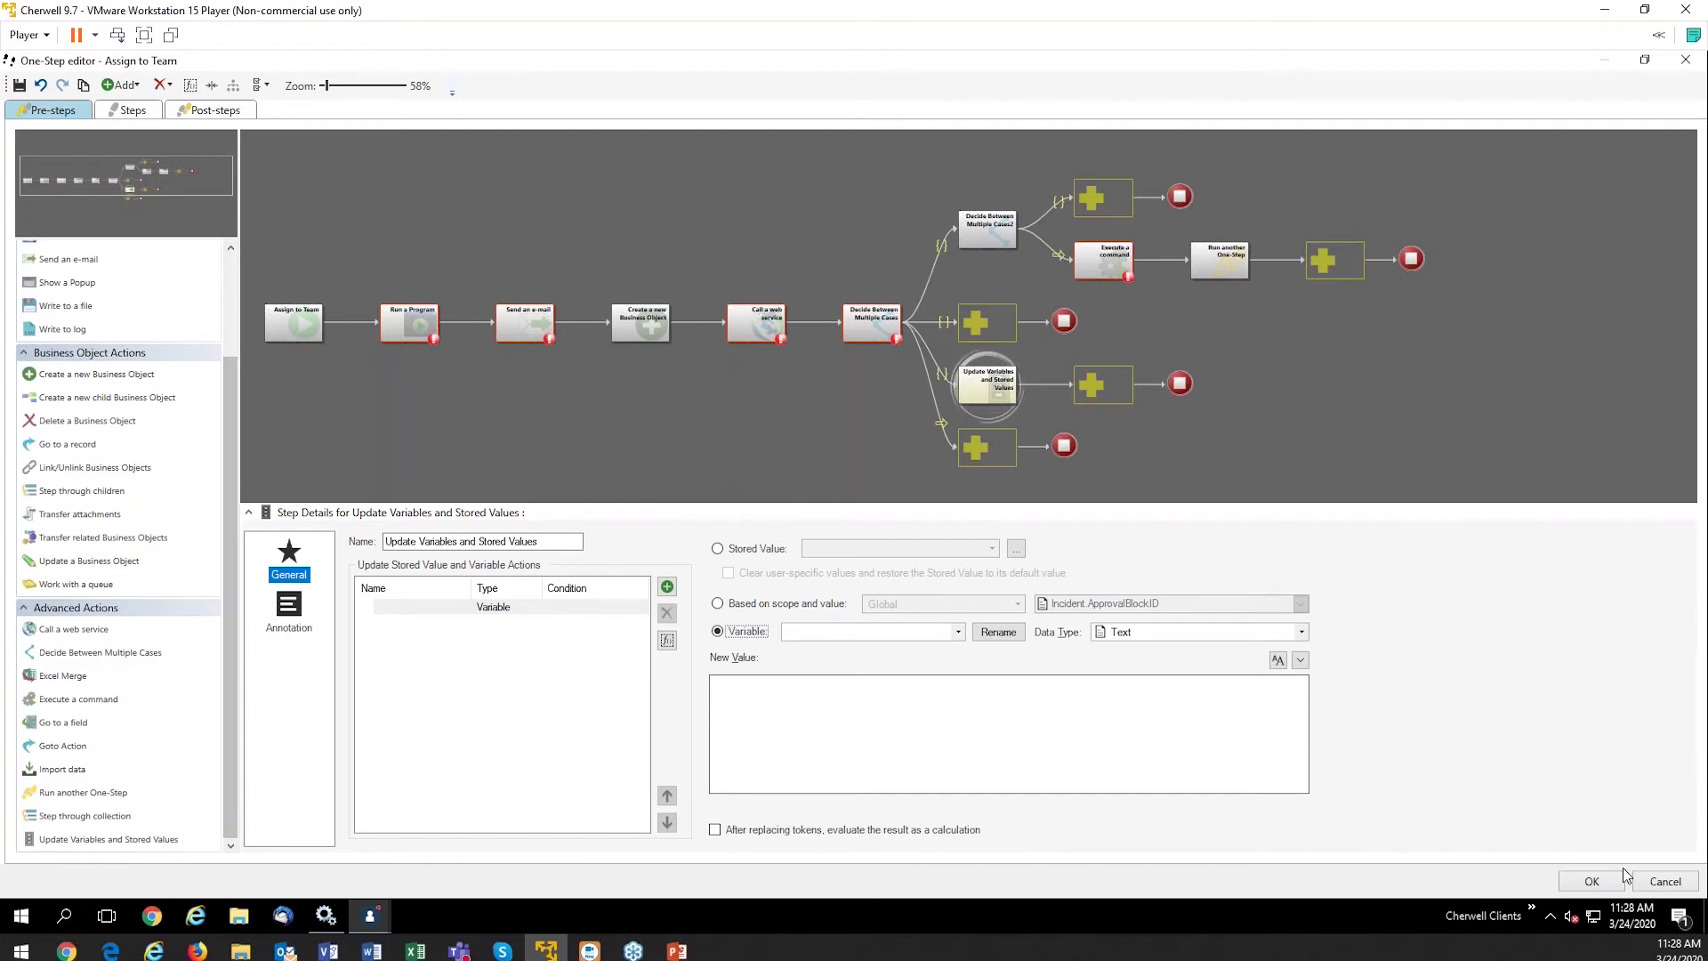
Step: Cancel the current editor and reopen Assign to Team via Edit in the Action Manager
click(1662, 882)
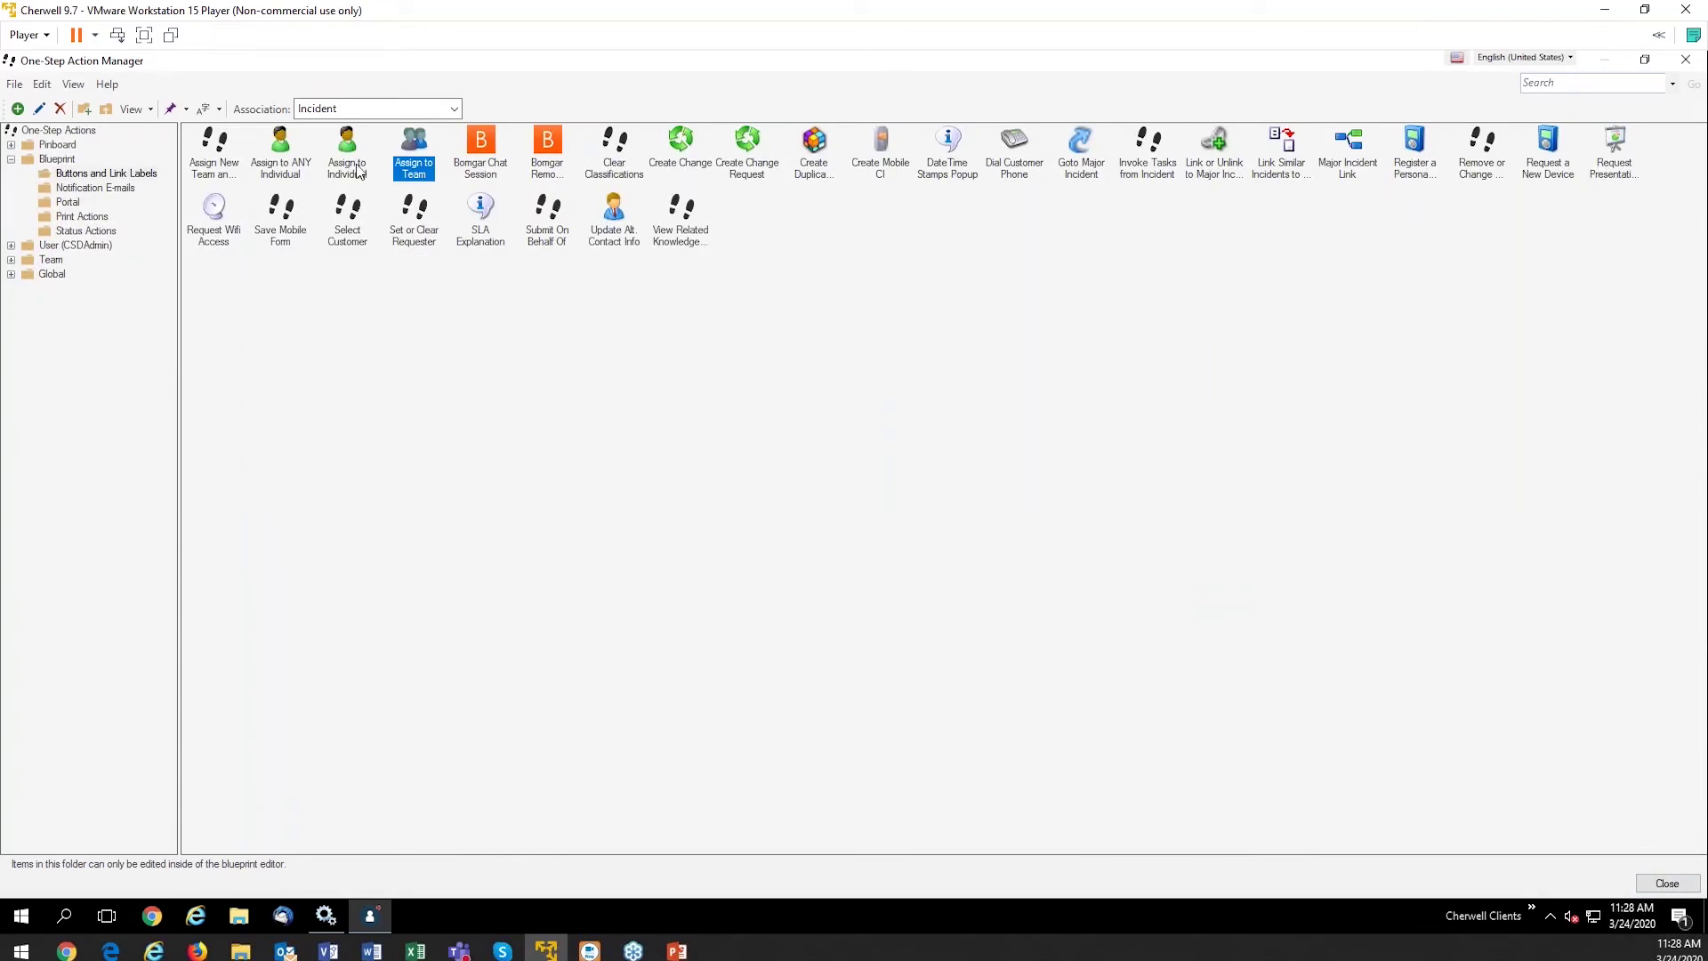
right_click(418, 139)
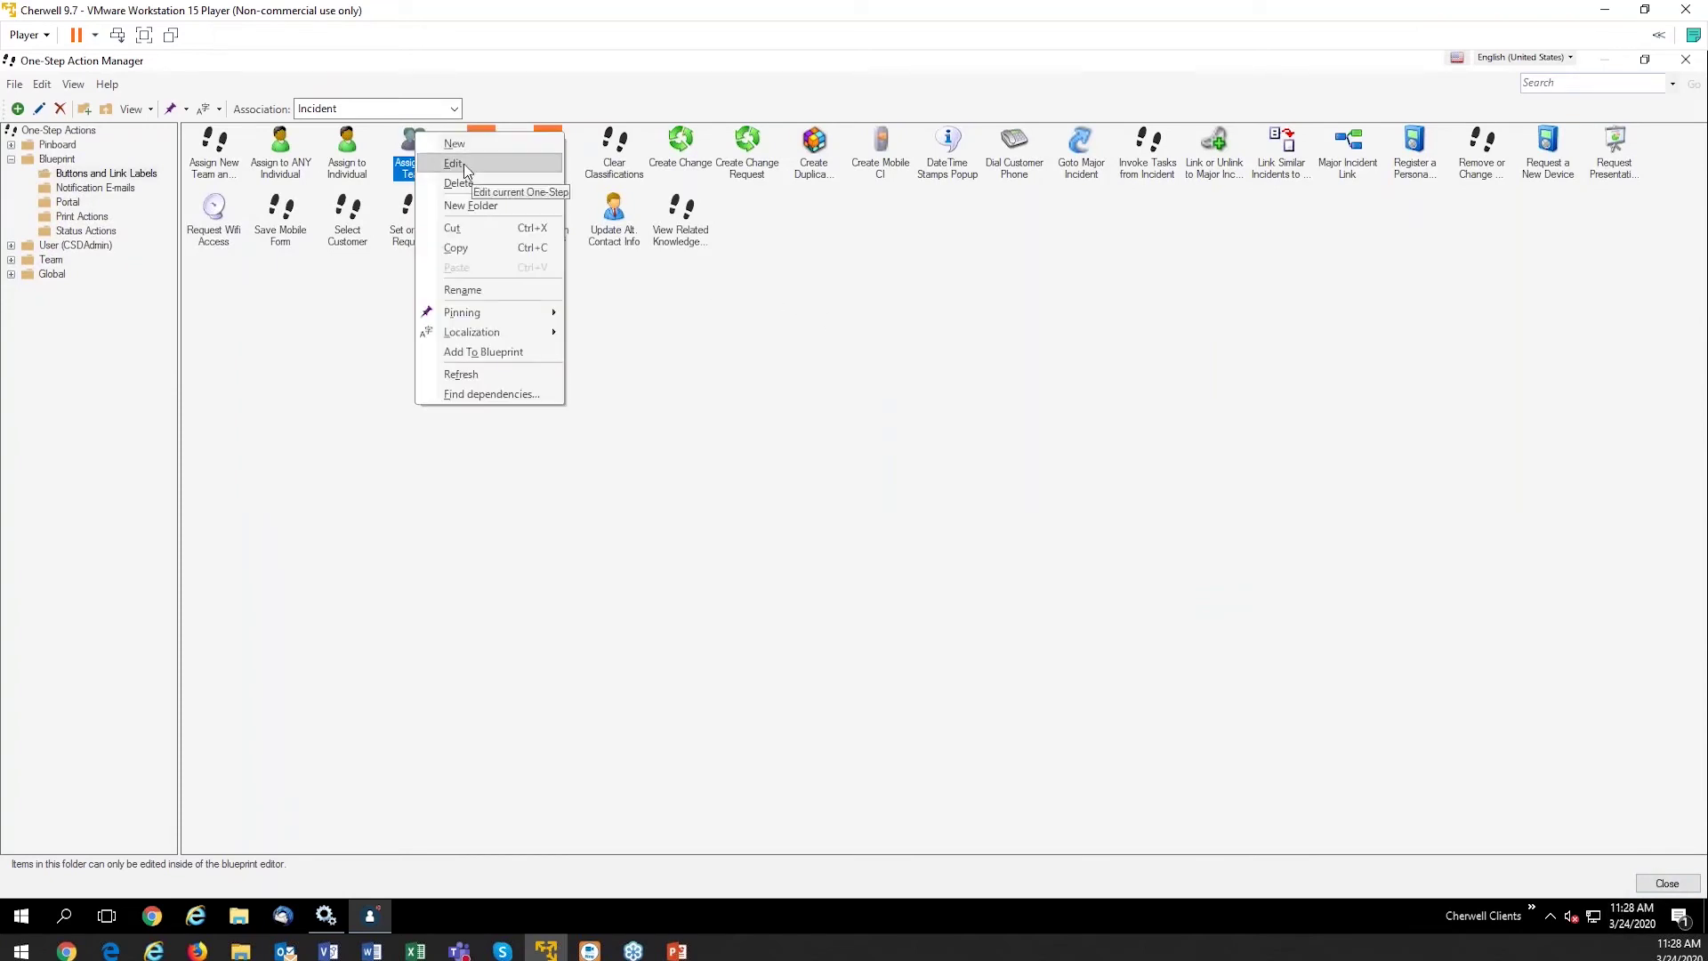
click(464, 168)
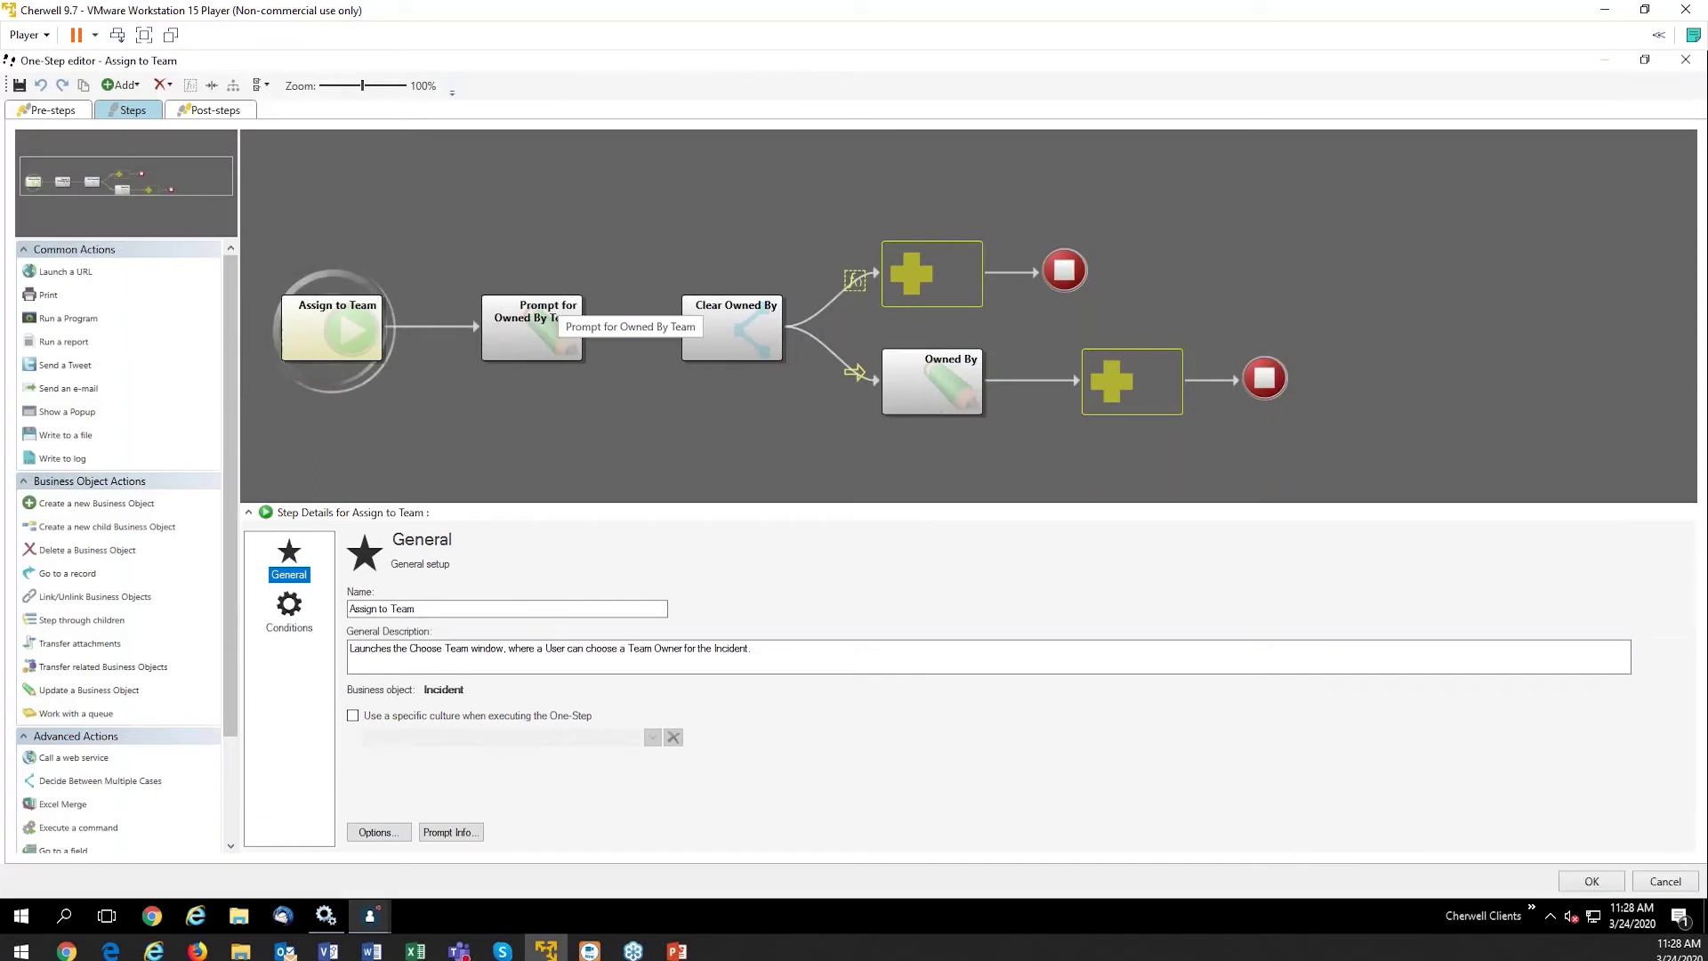
Step: Give Prompt for Owned By Team an Only run action condition on the Incident Status field
right_click(539, 325)
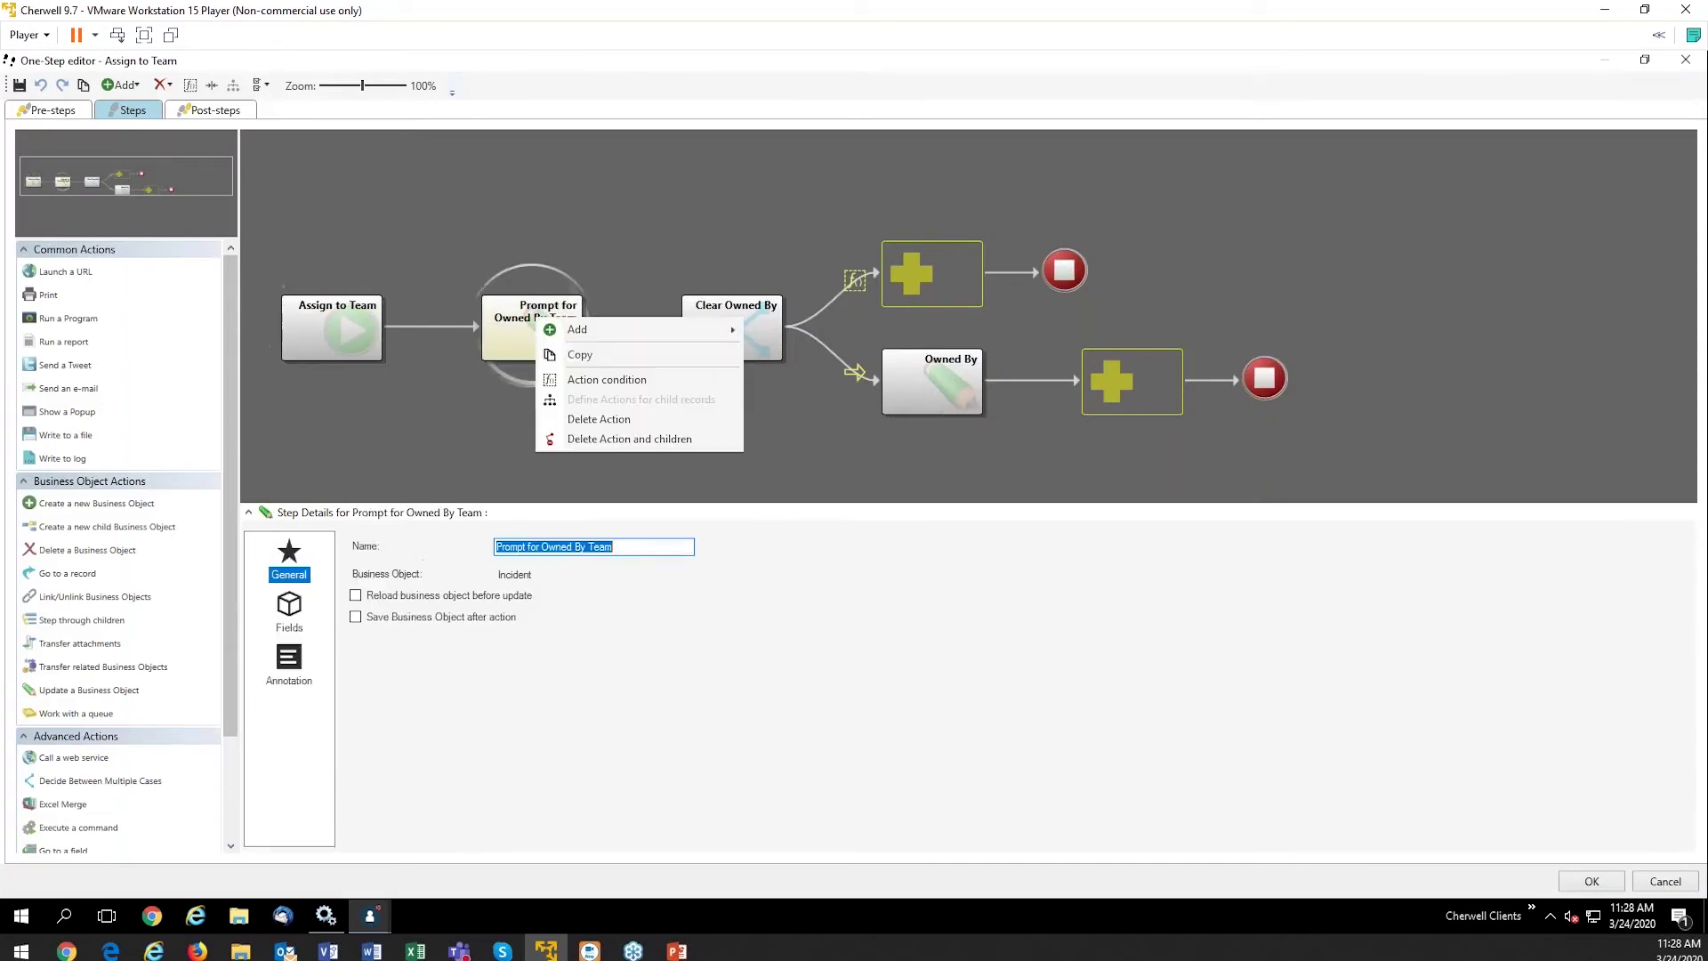
click(628, 379)
click(820, 452)
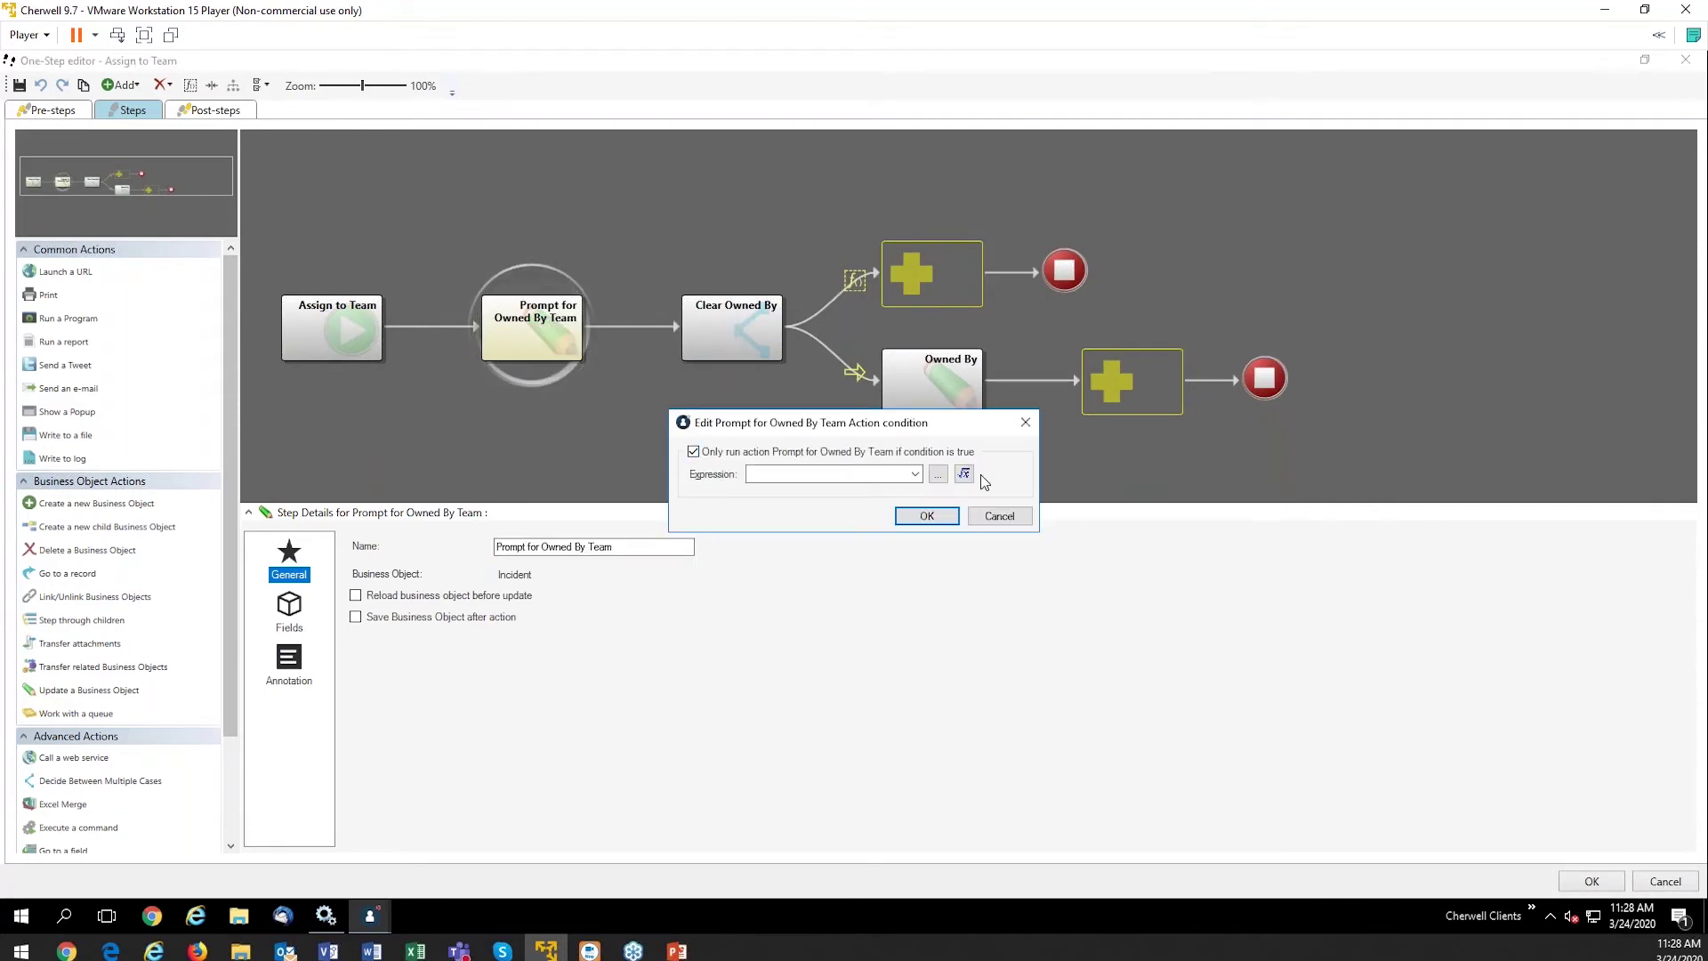
click(964, 473)
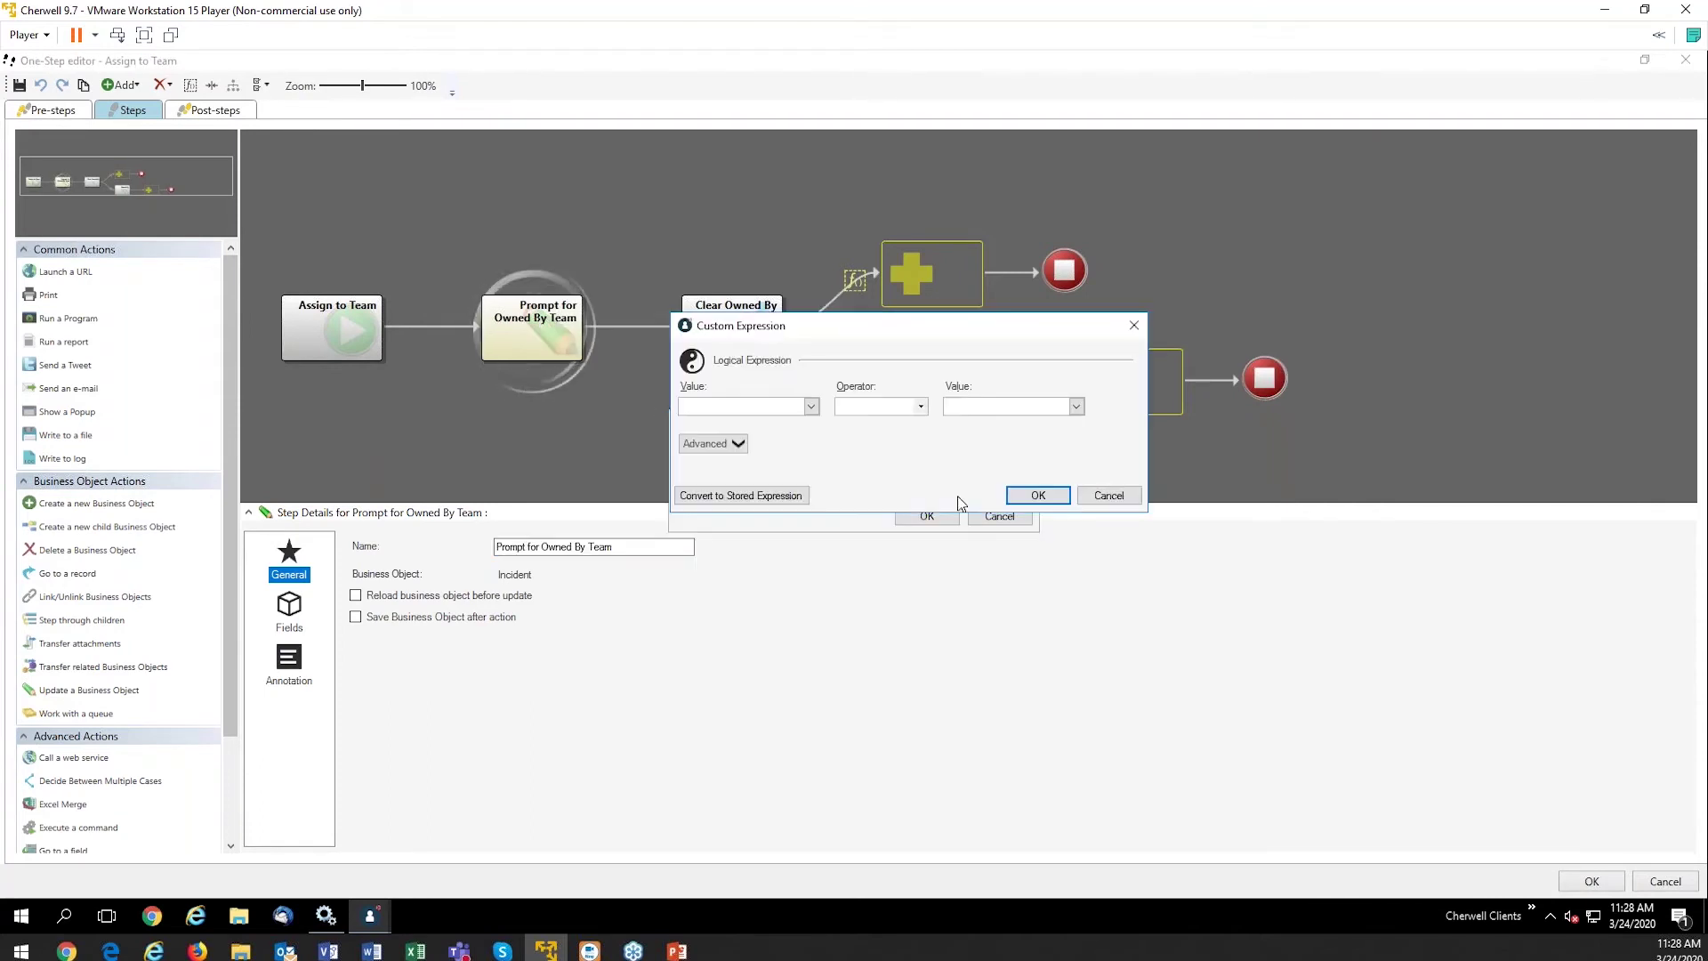
click(812, 405)
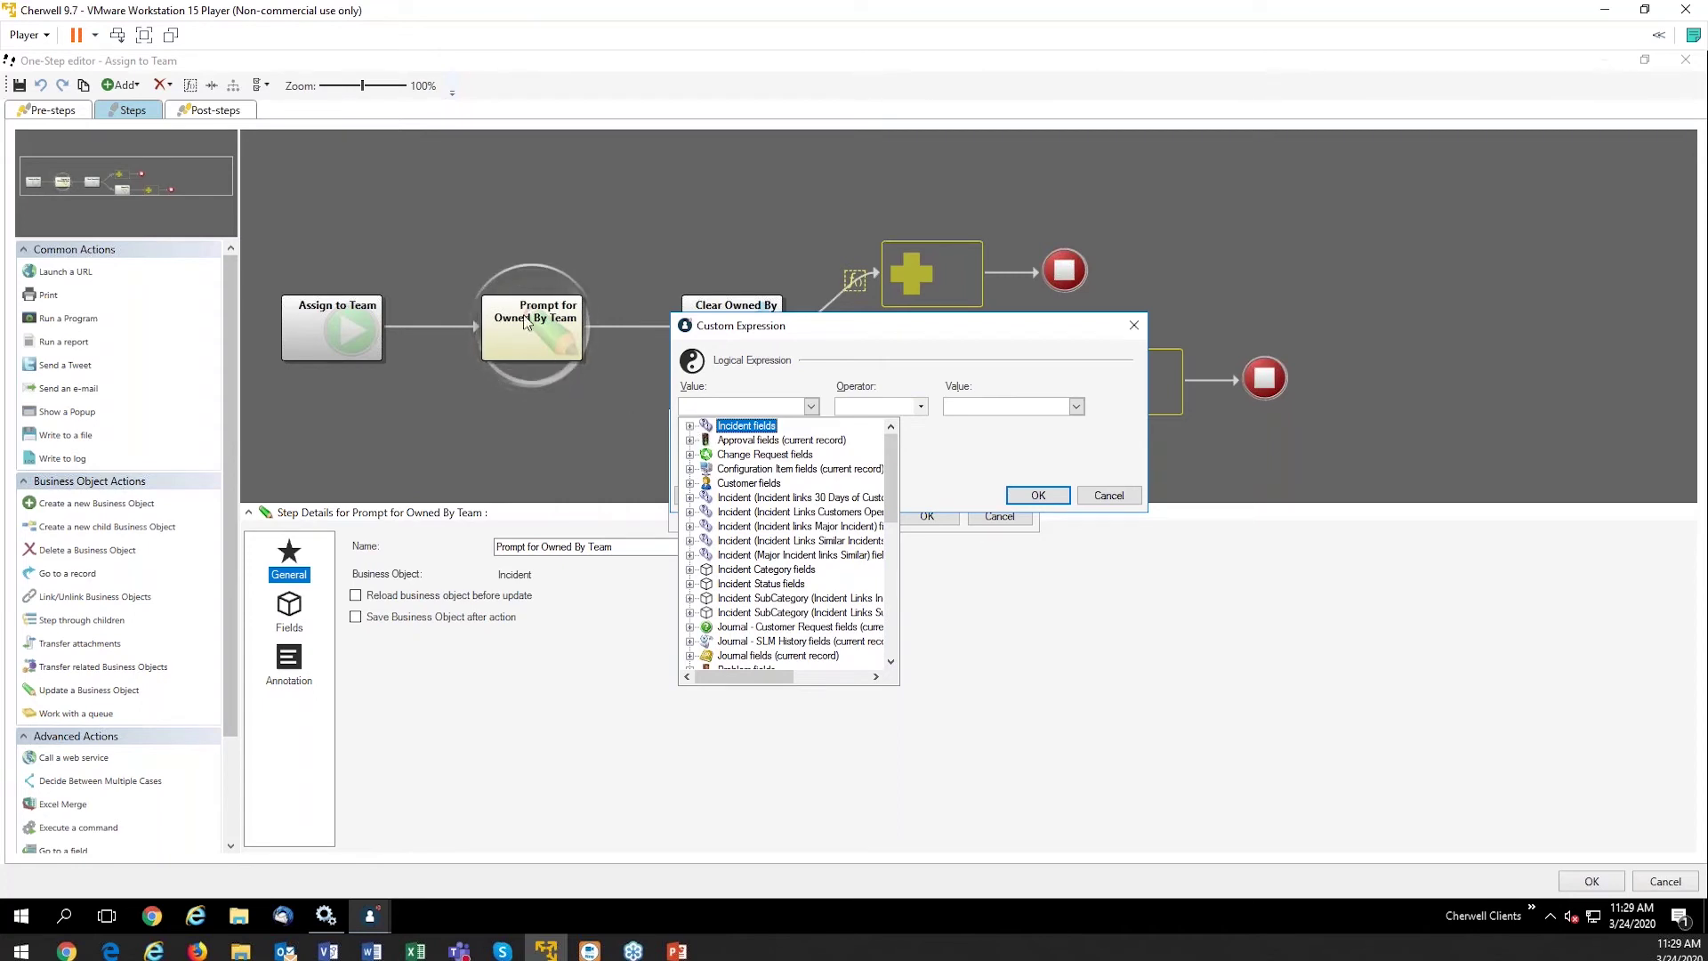
click(689, 426)
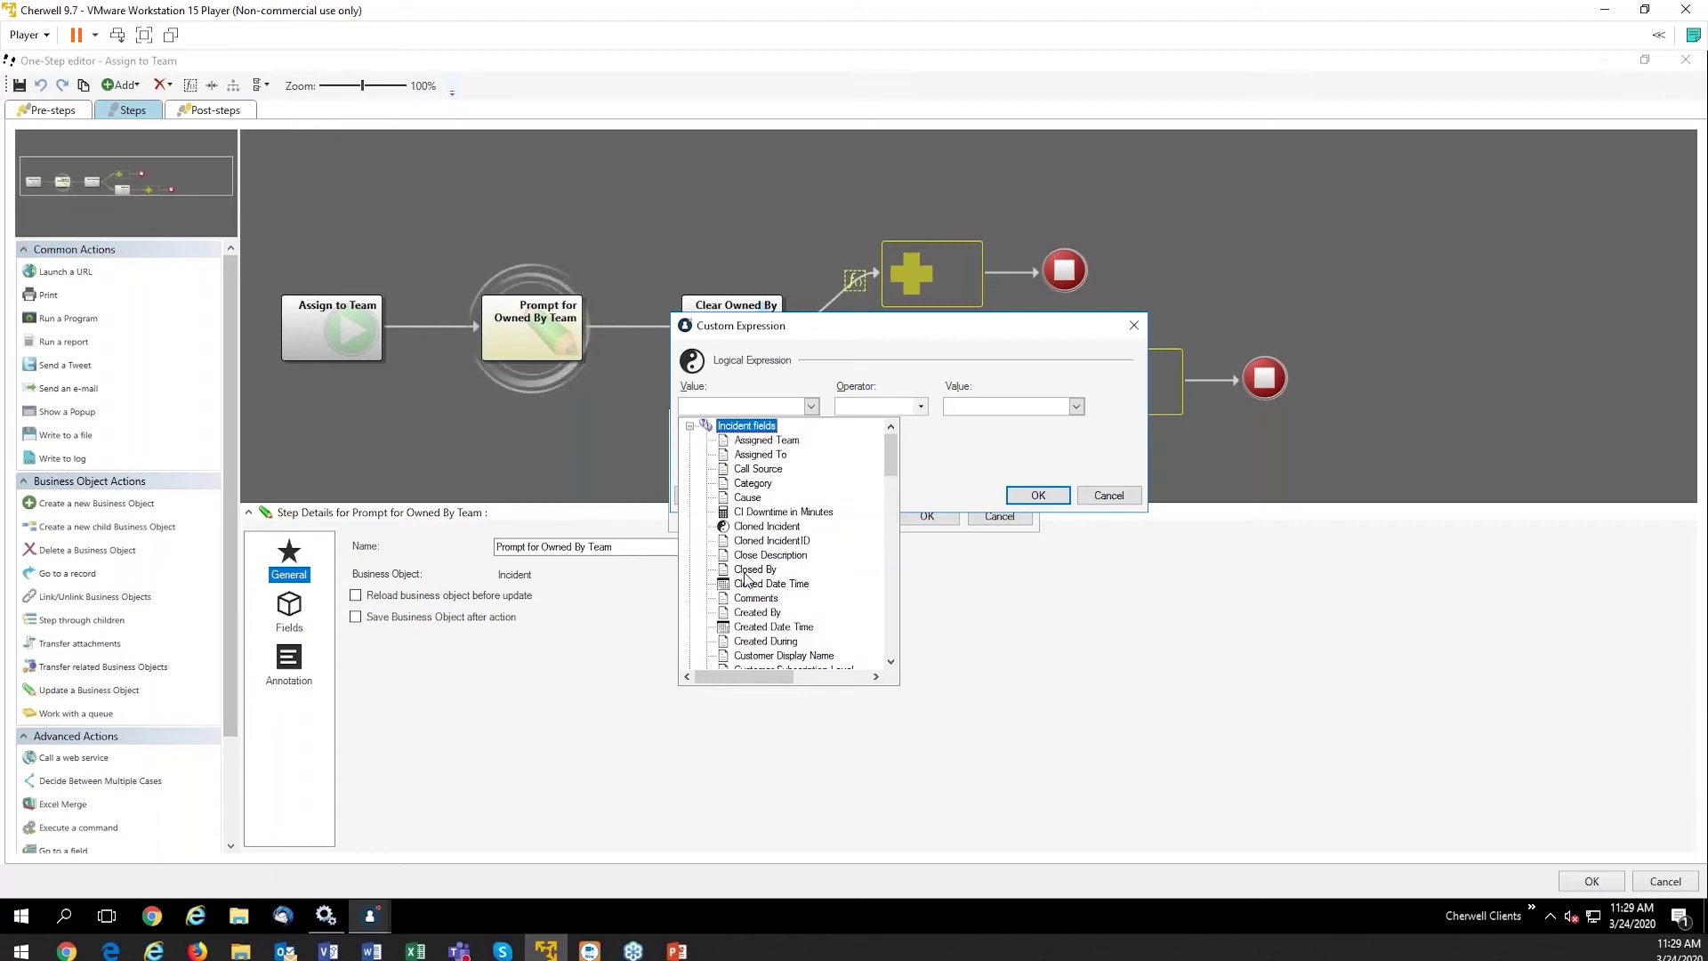
scroll(750, 581, down, 5)
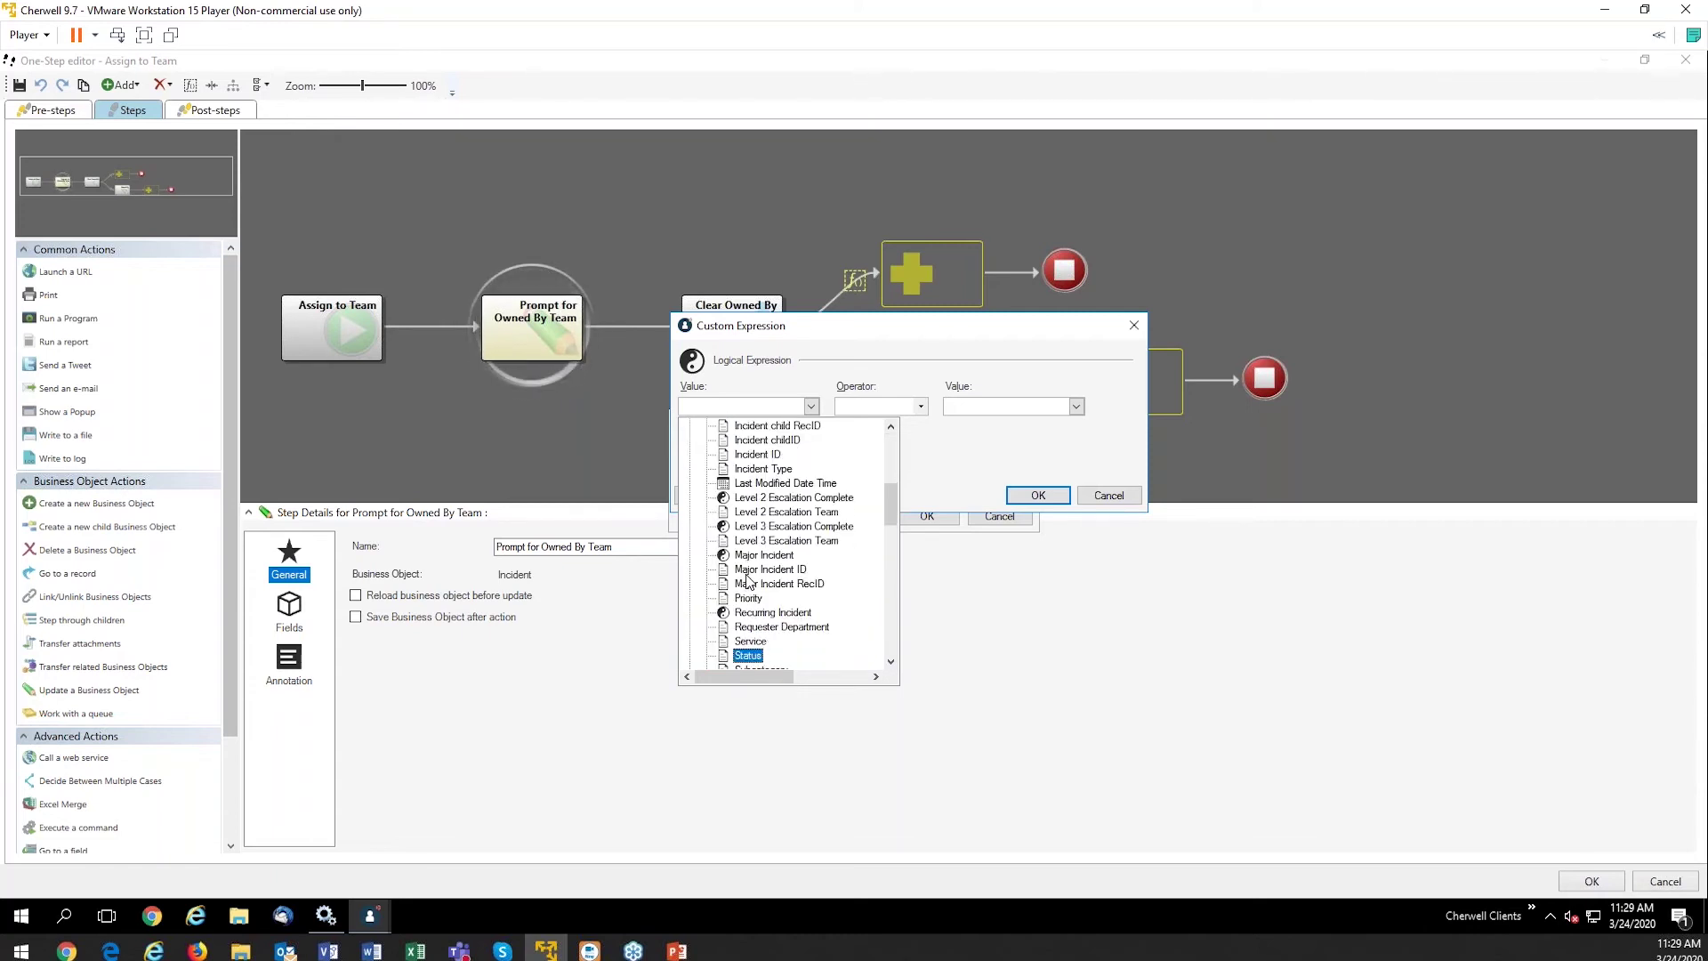
click(748, 579)
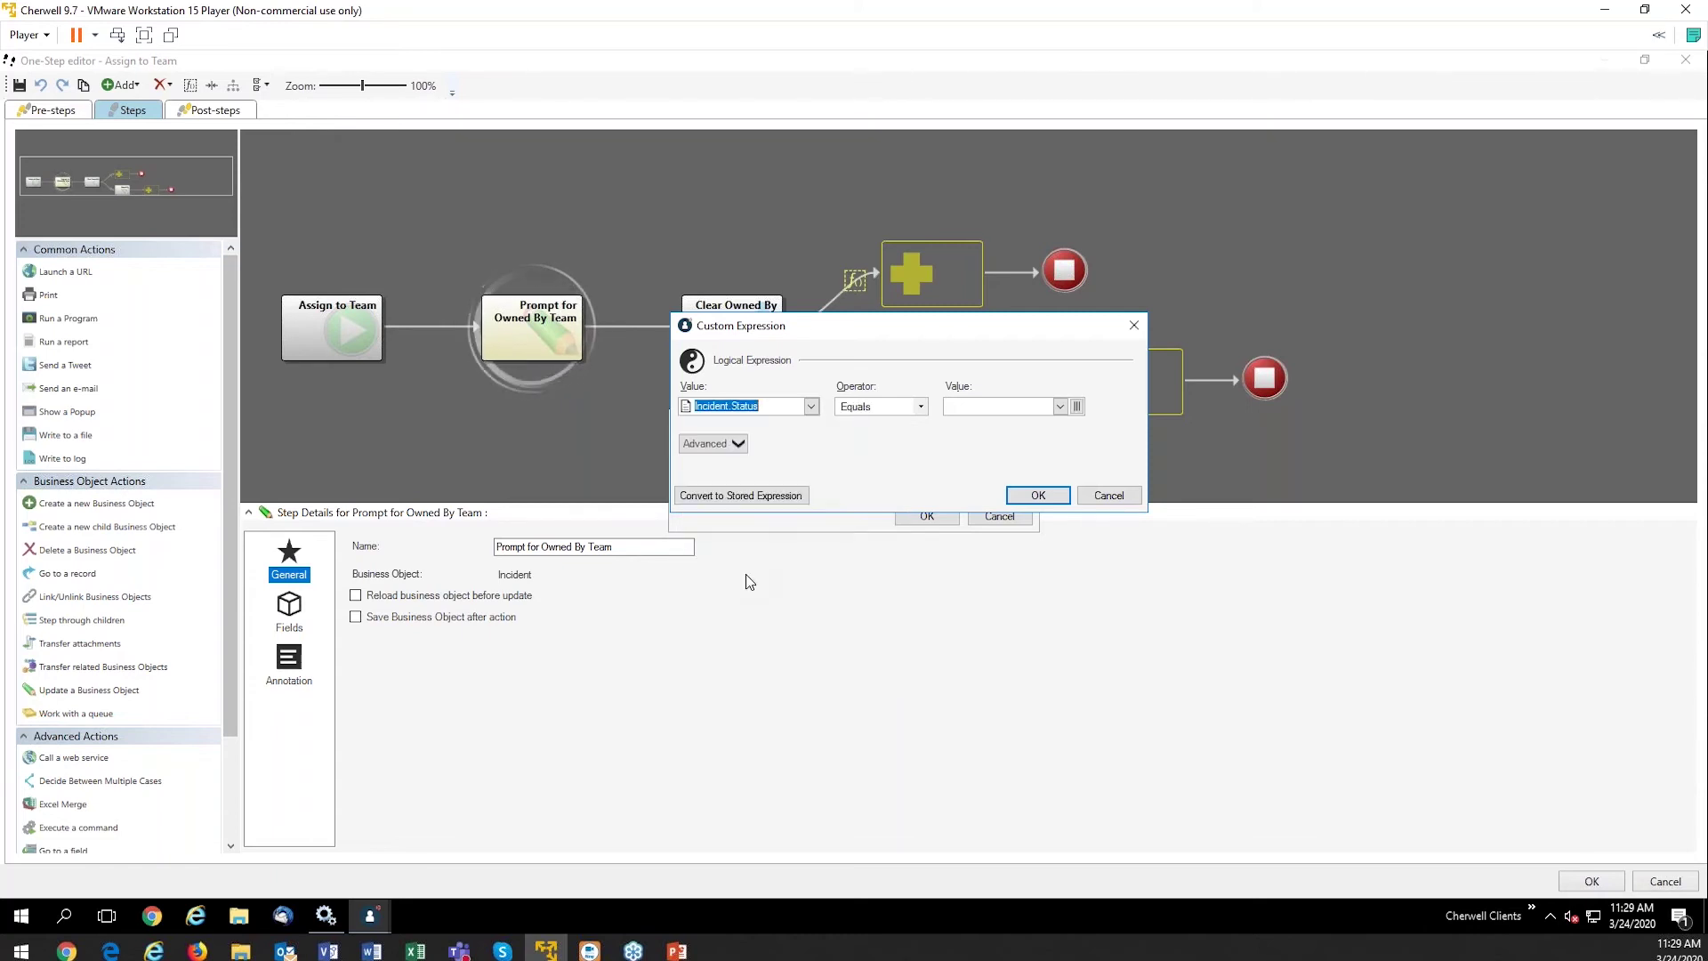
Step: Complete the condition as Status Equals New, confirm it, and resume the PowerPoint slide show
click(1015, 405)
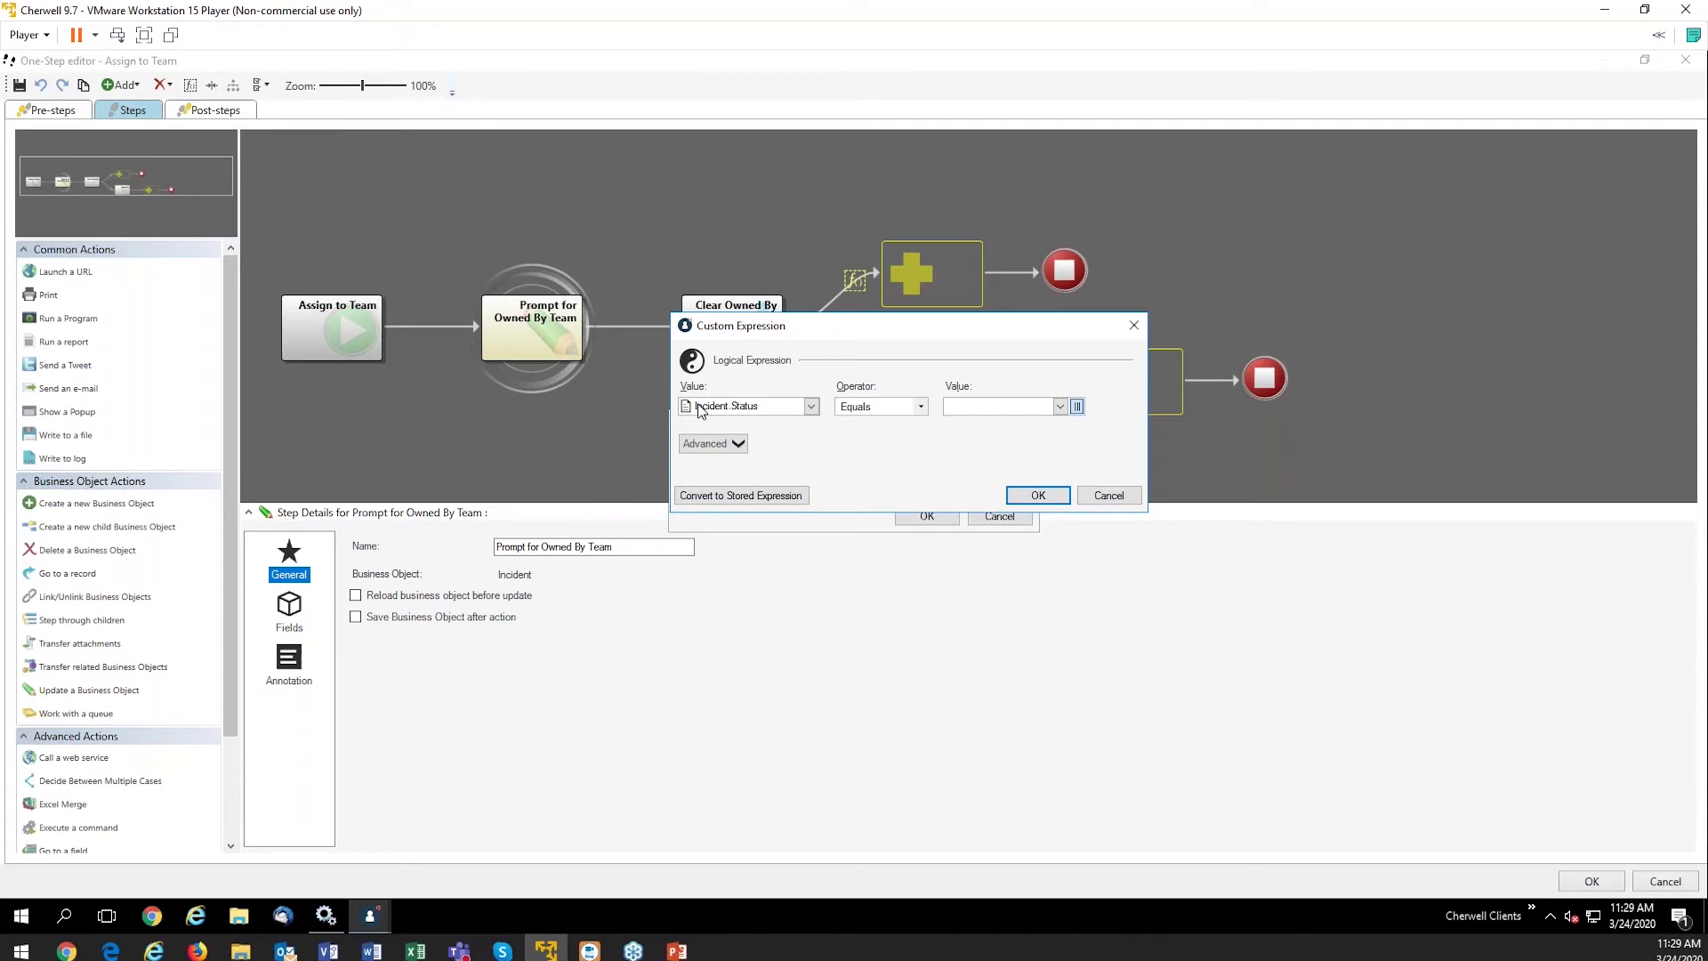
double_click(587, 436)
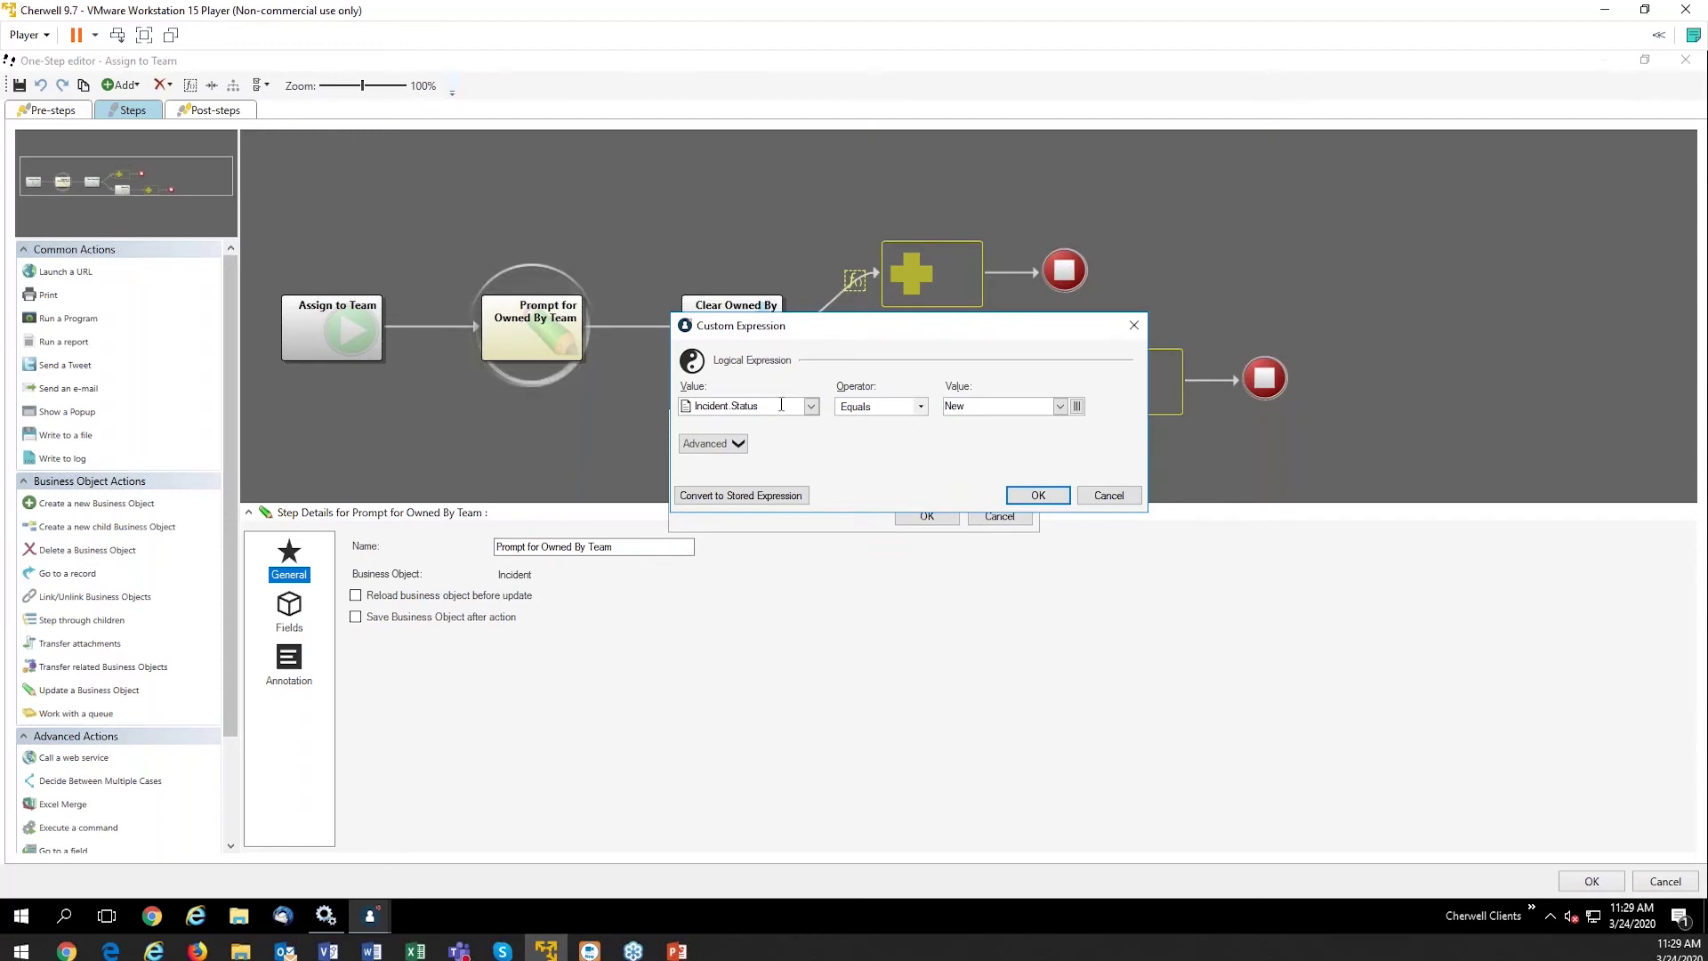
key(ctrl+a)
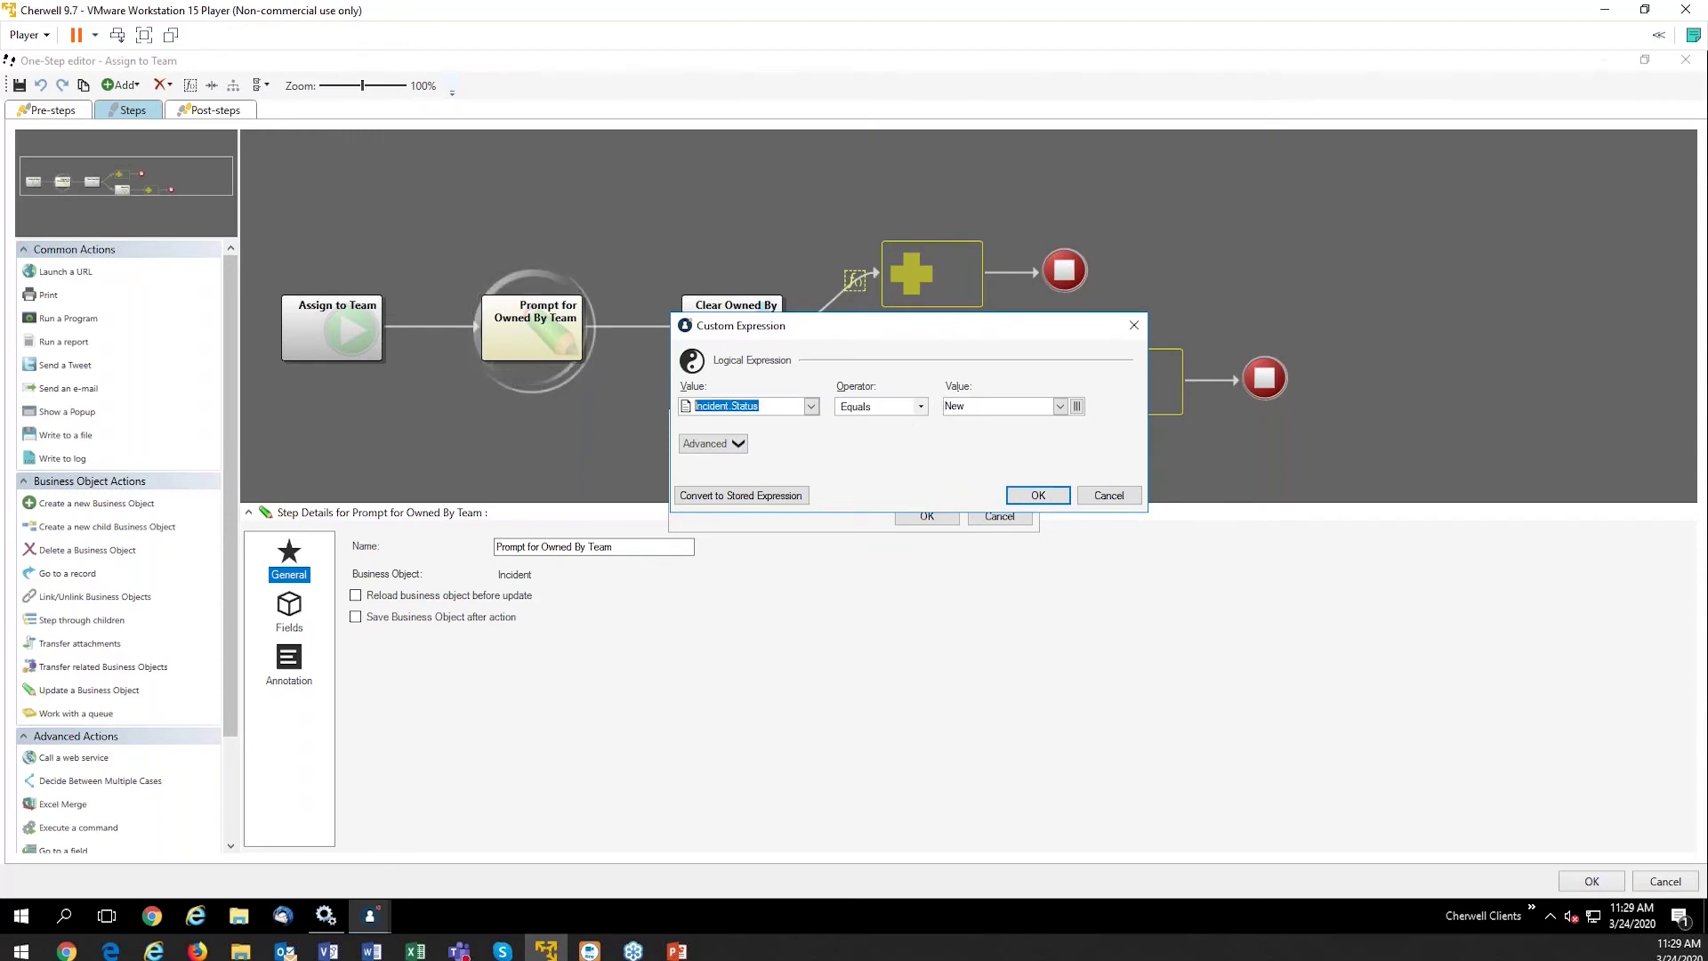
click(900, 409)
click(900, 409)
key(Tab)
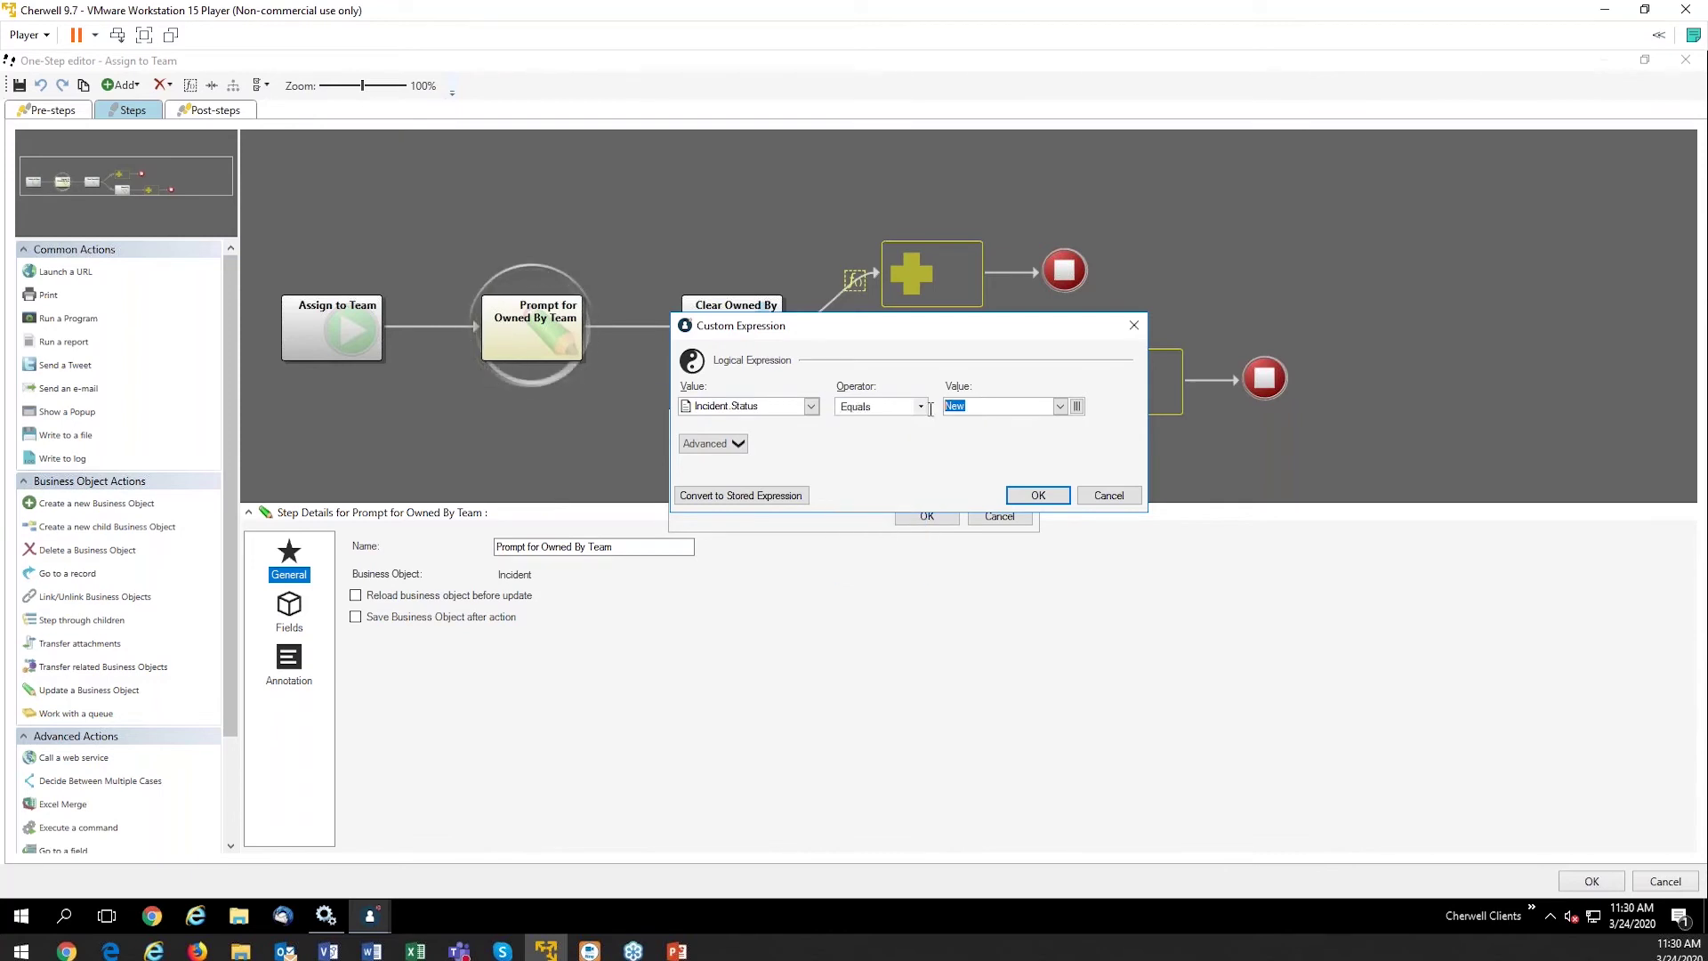
click(1039, 495)
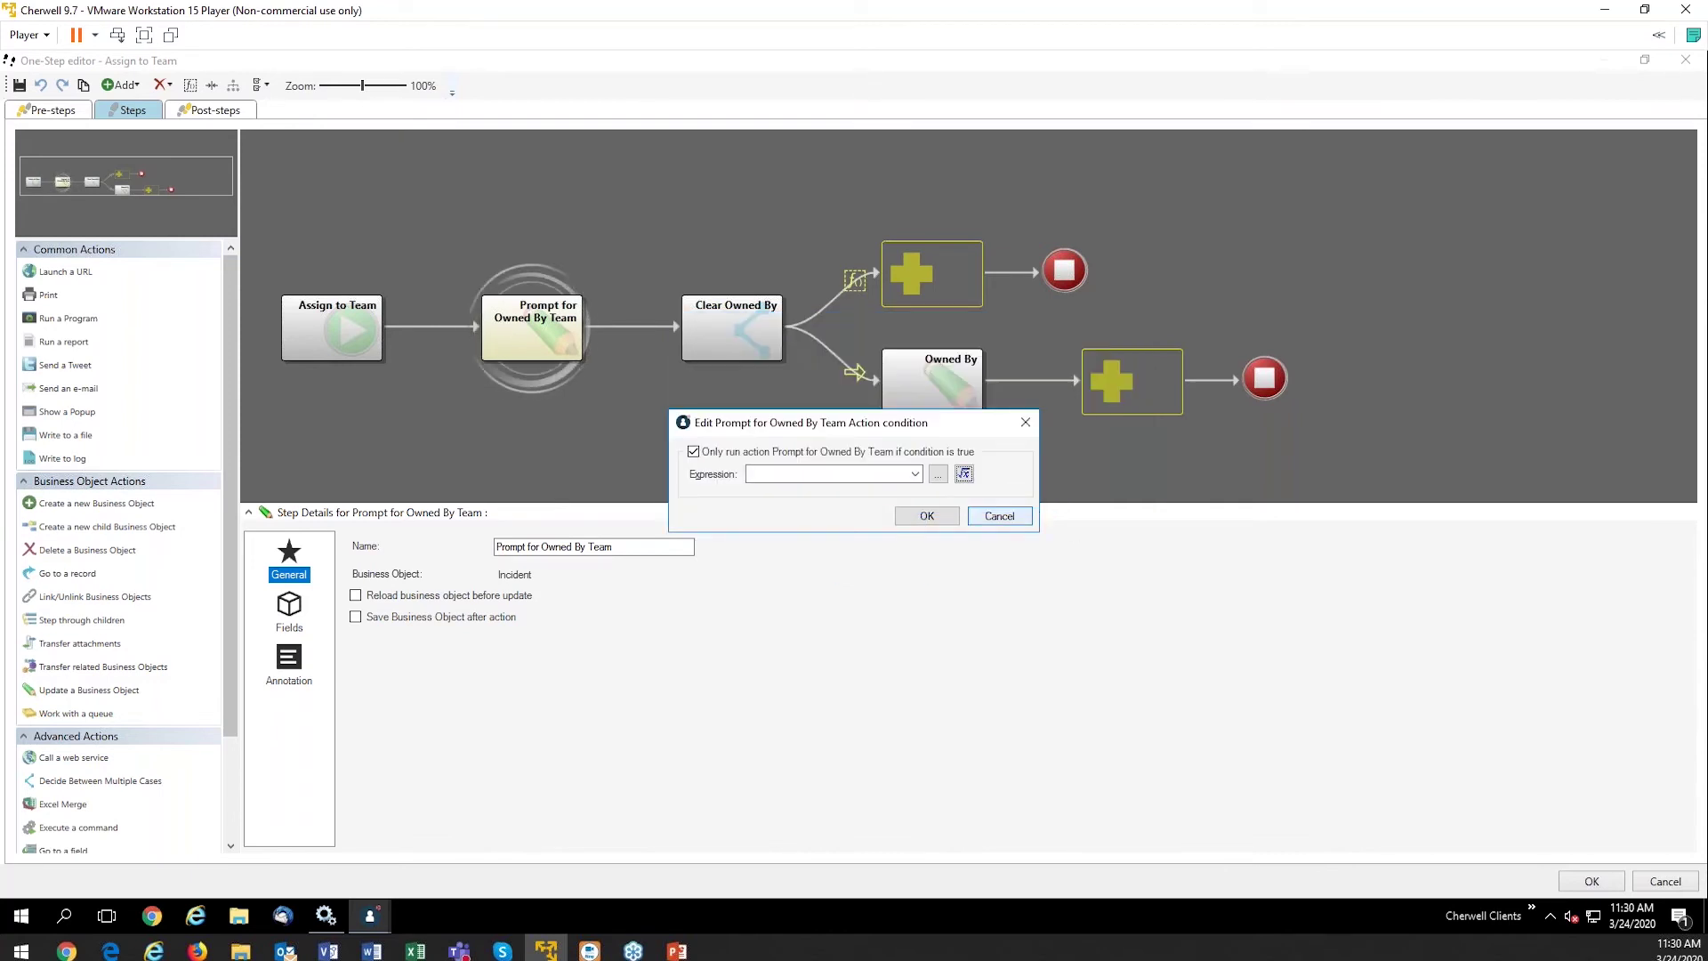
click(1013, 519)
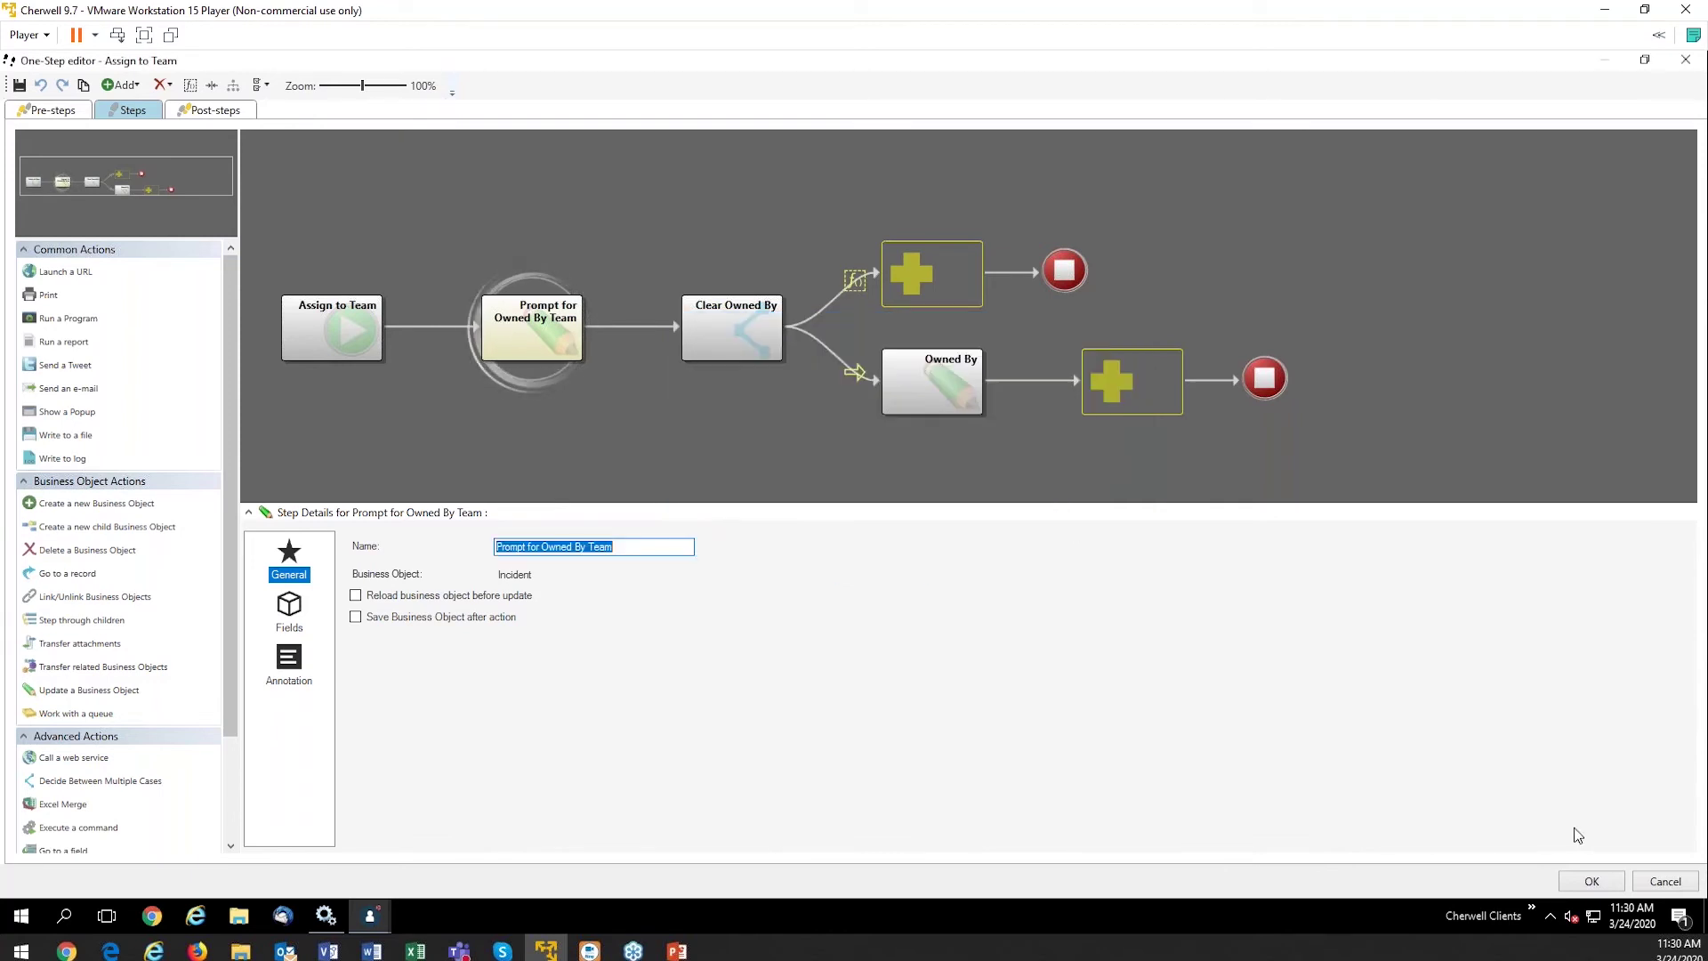
click(677, 952)
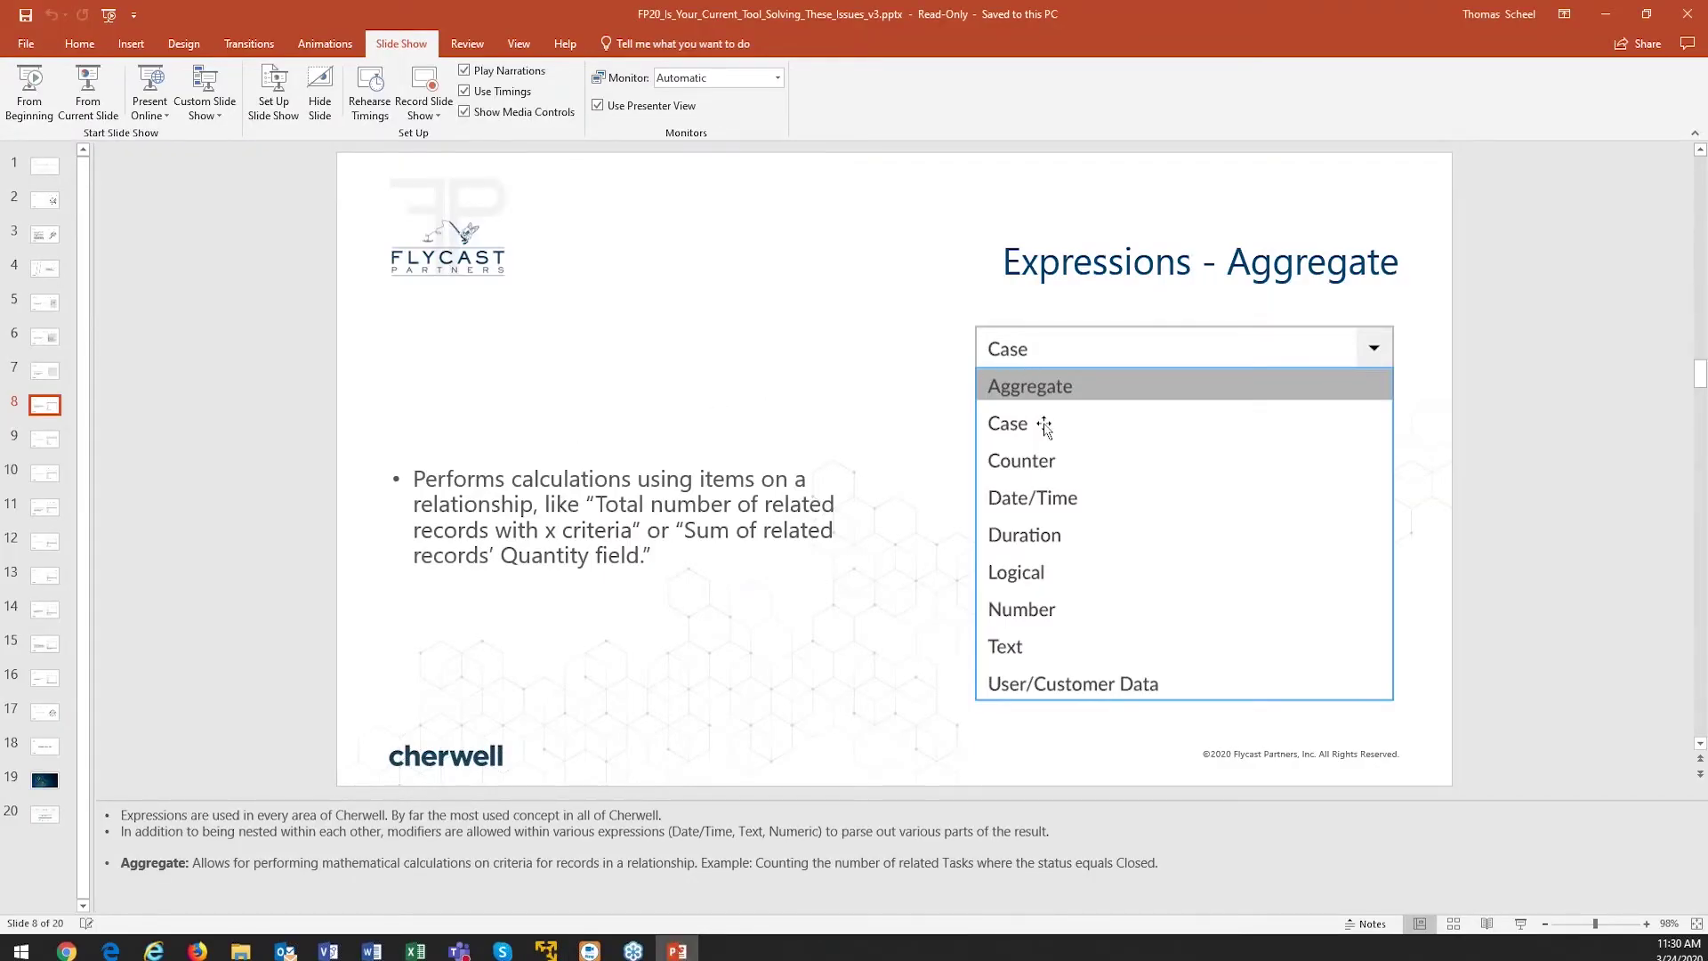
key(shift+F5)
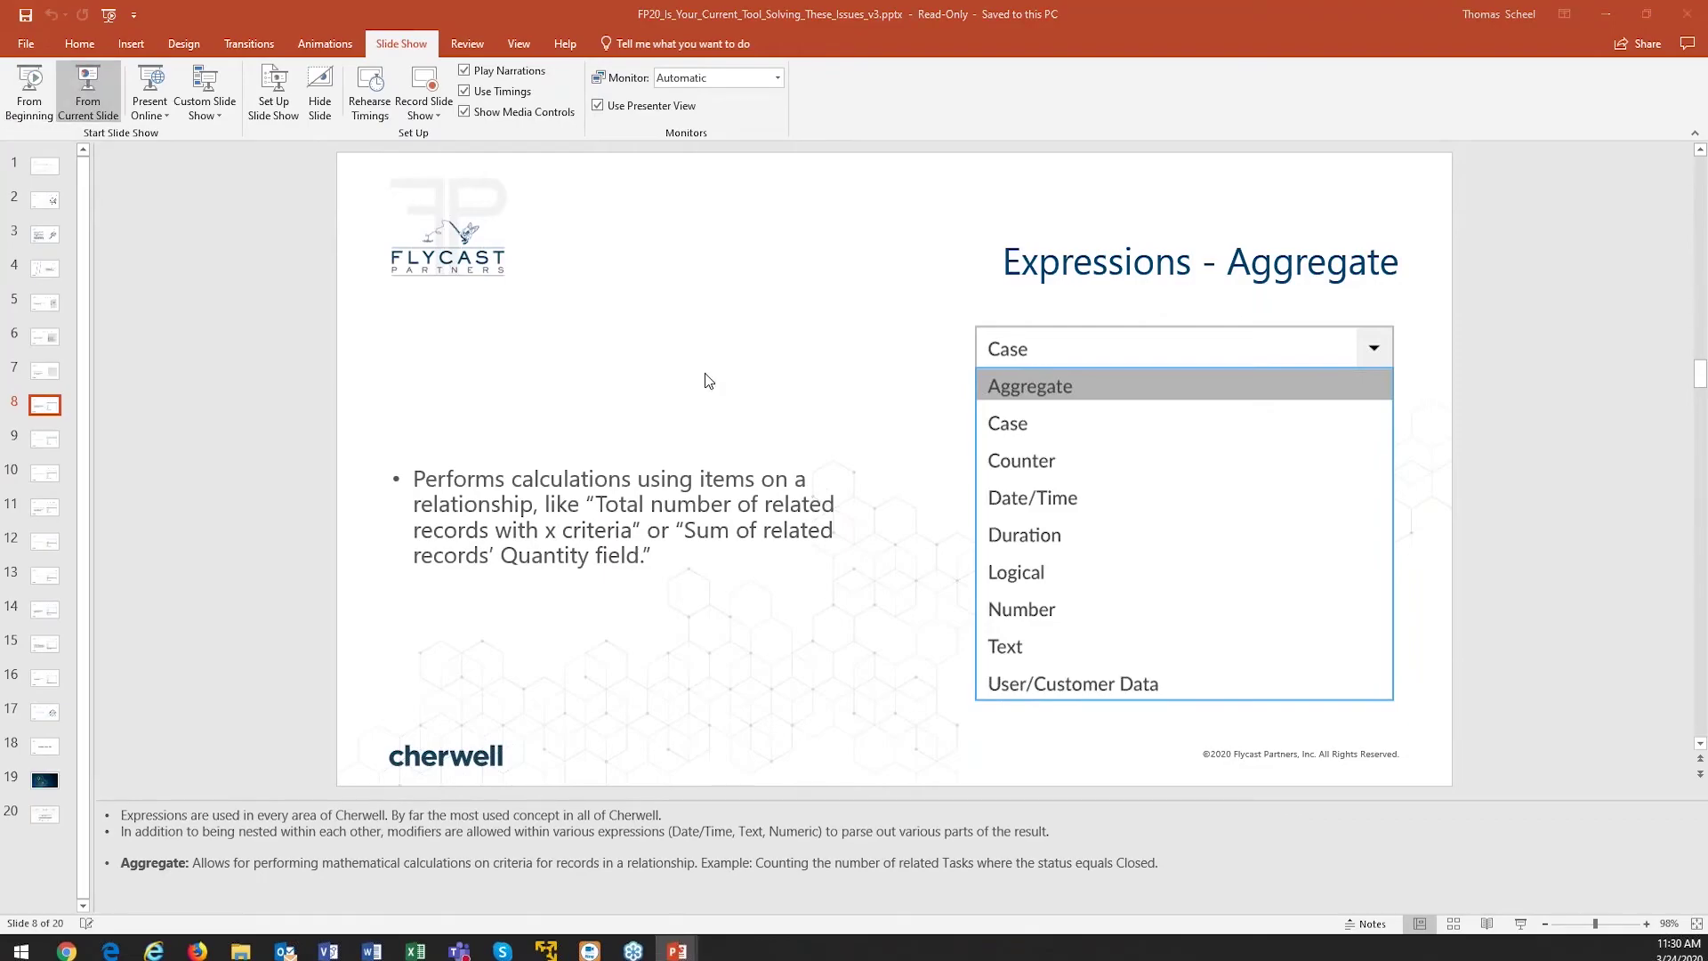
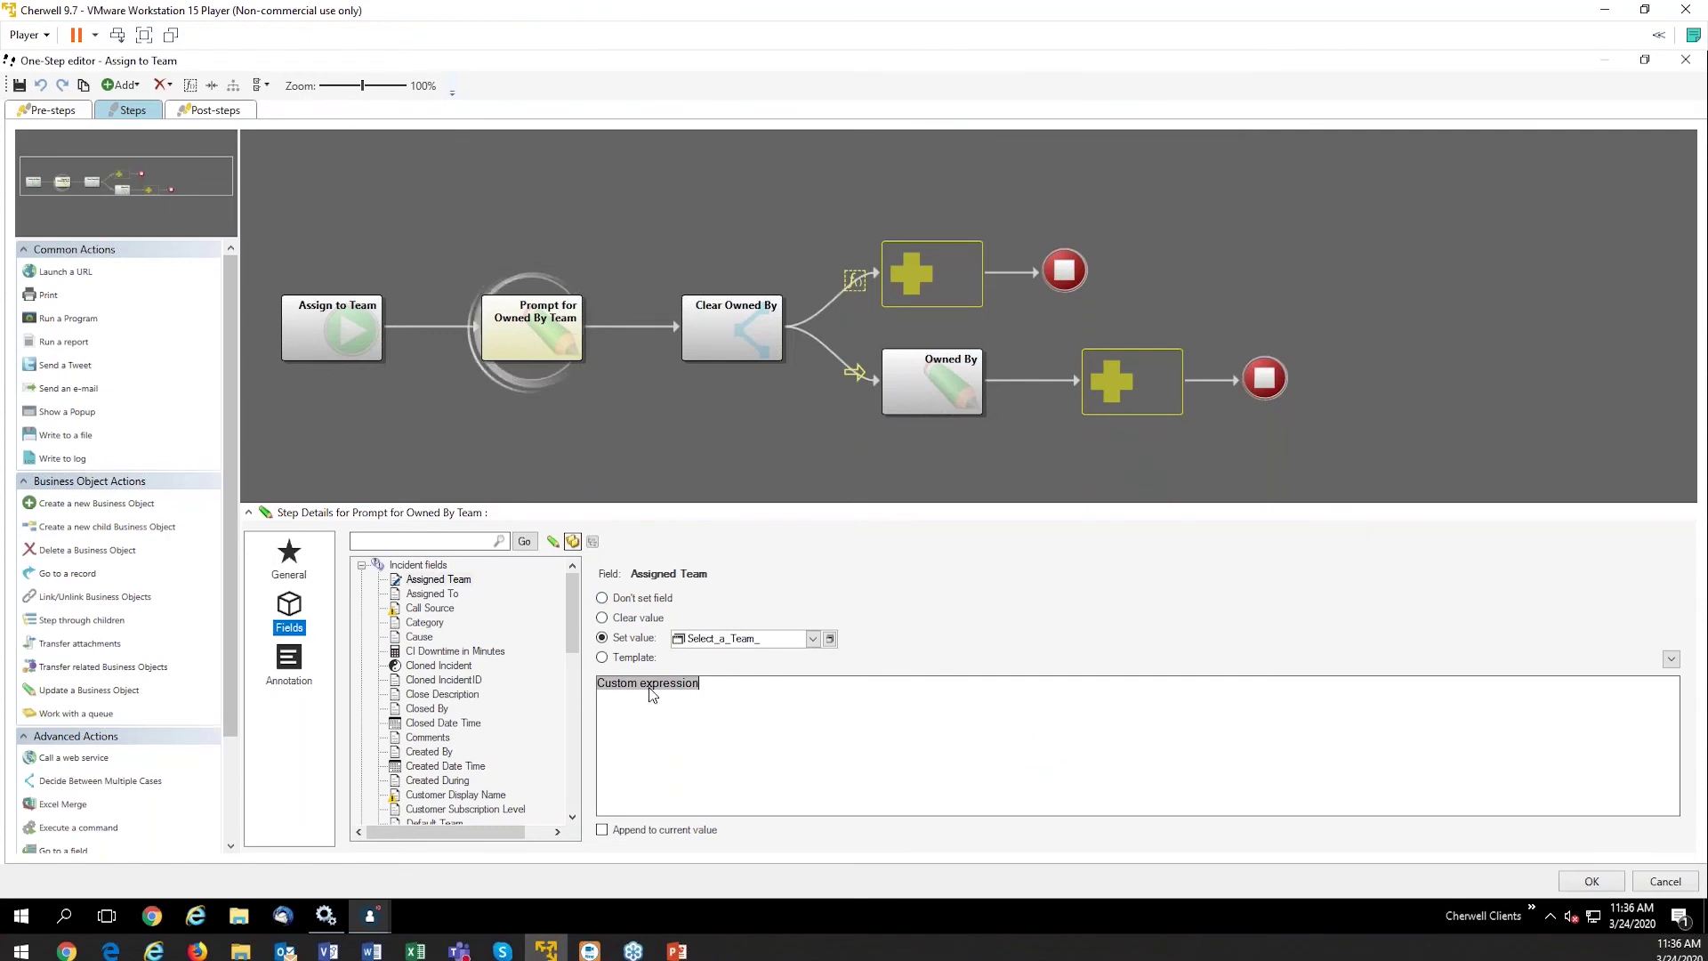
Step: Open the Custom expression's modifiers and add a currency Format modifier
right_click(643, 685)
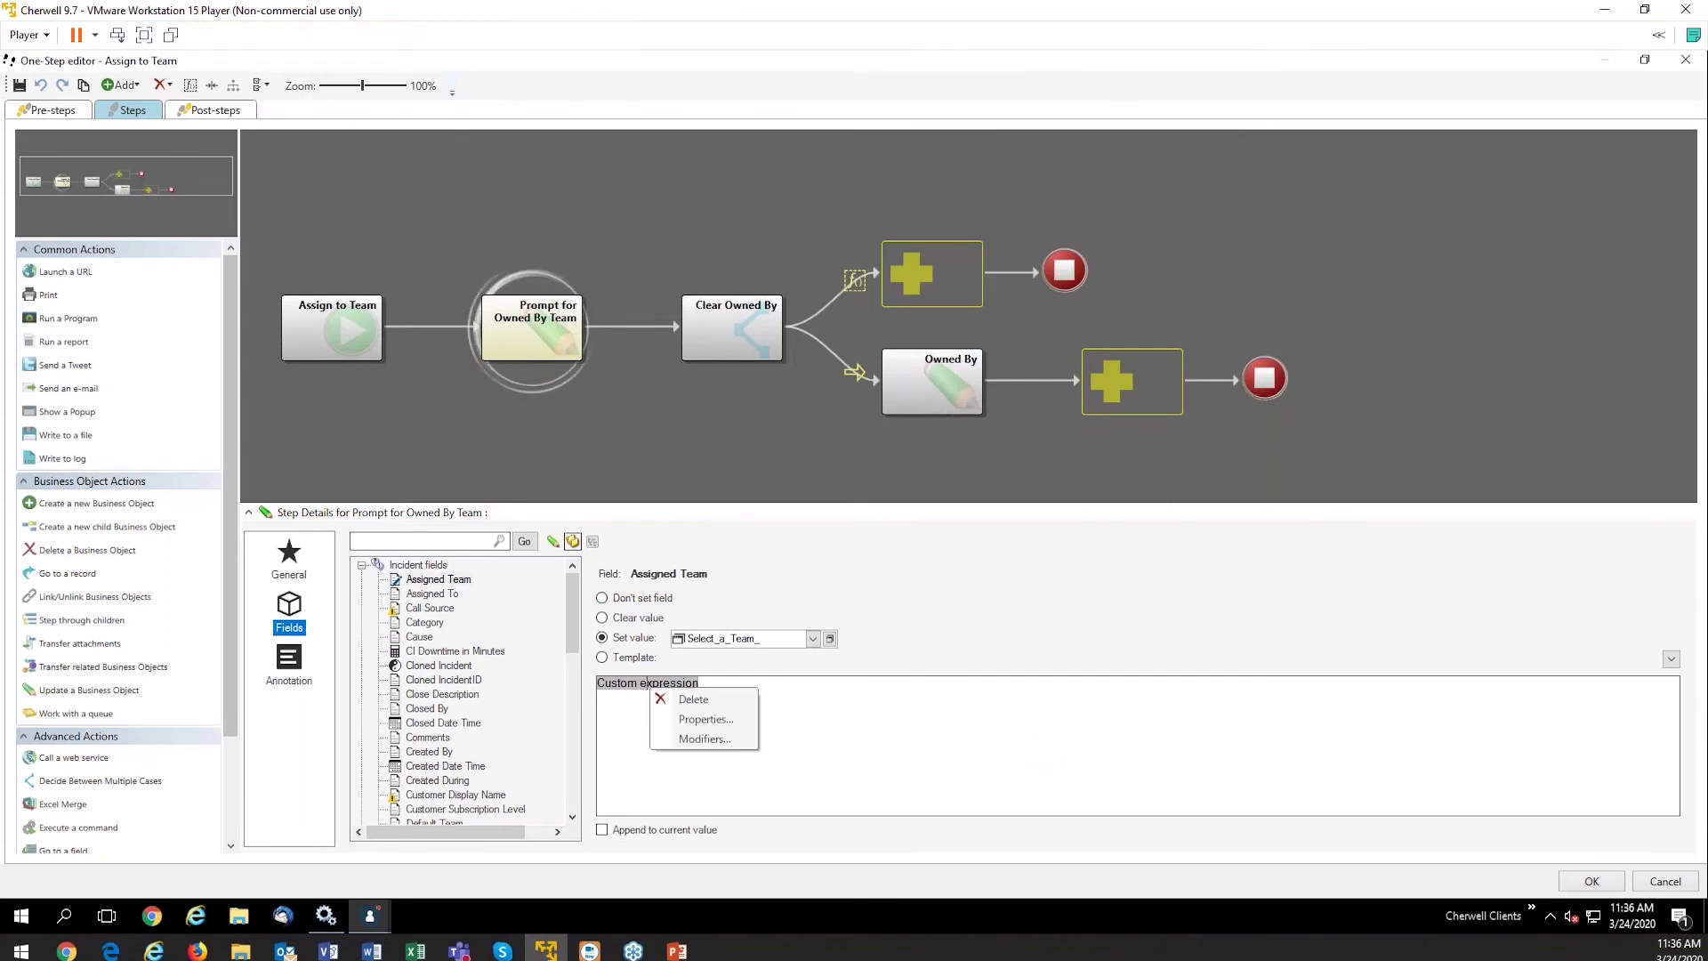
click(704, 739)
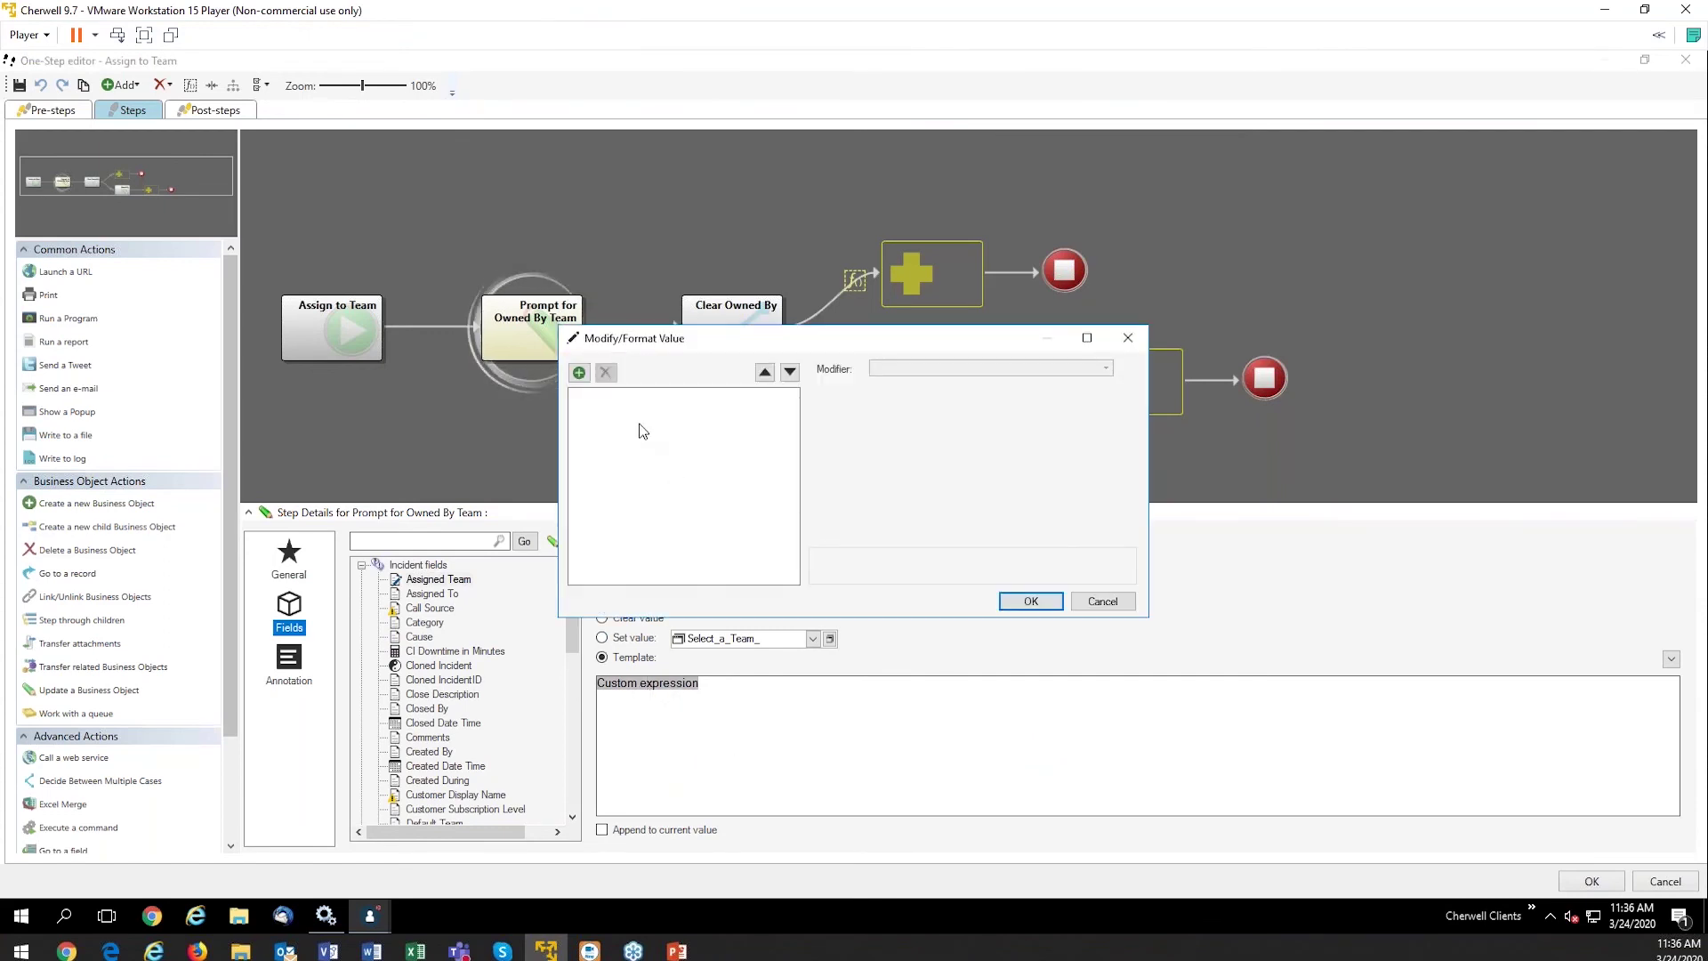
click(580, 372)
click(935, 392)
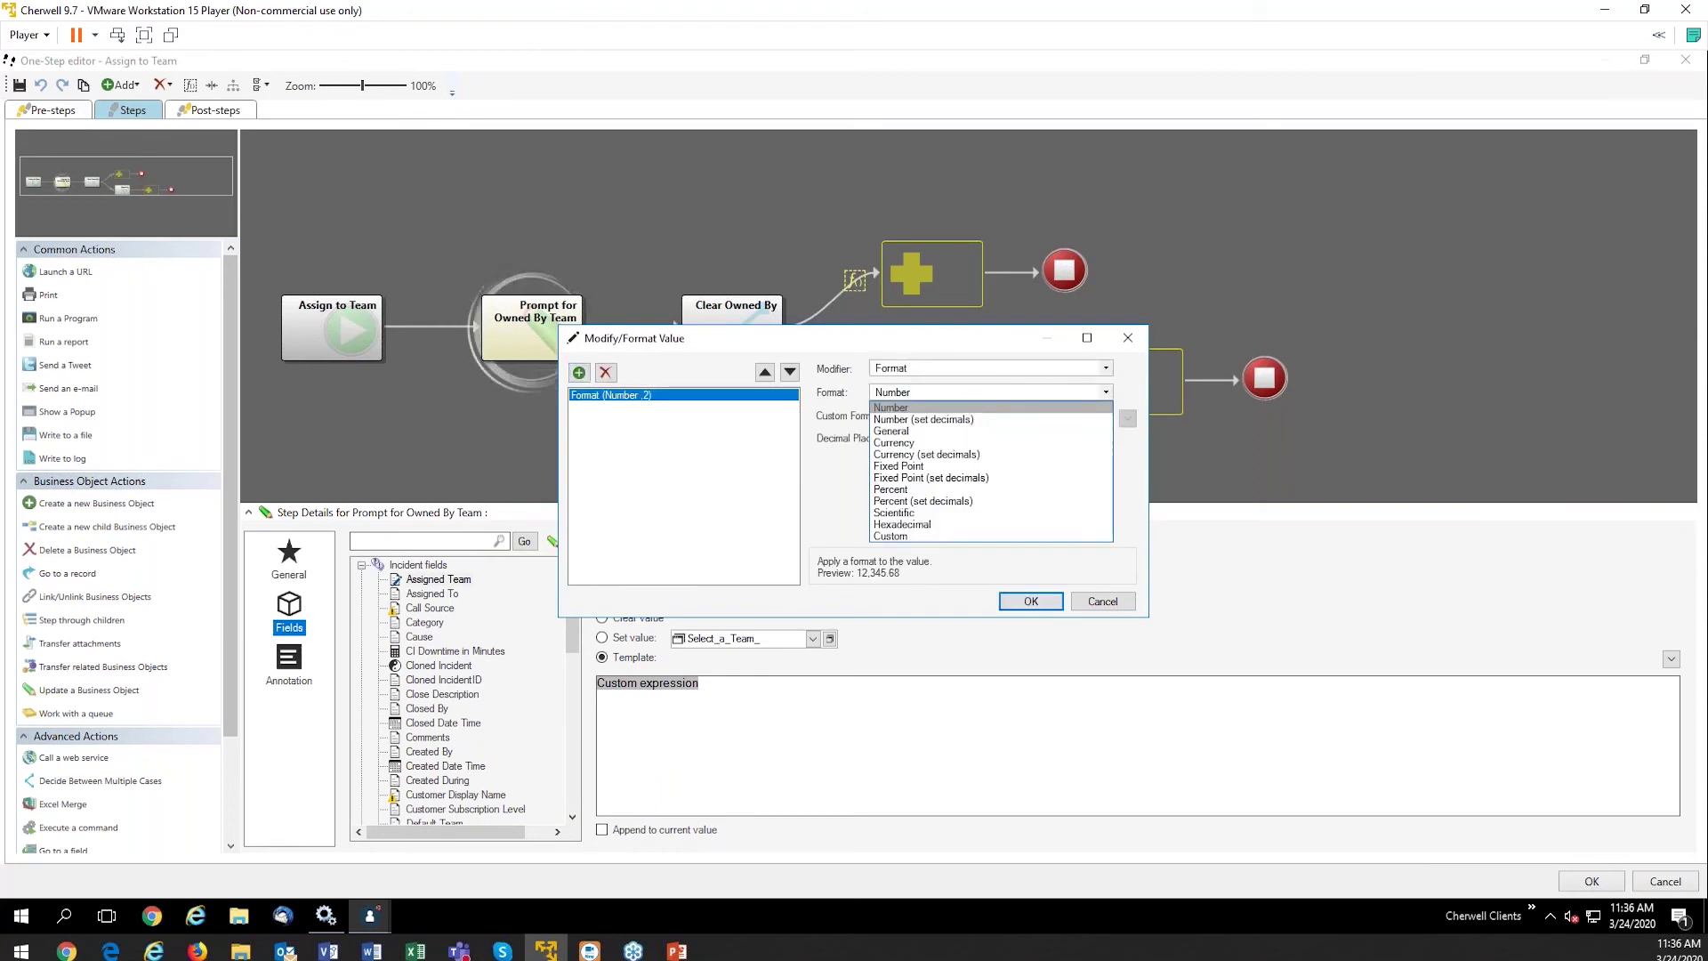
click(917, 455)
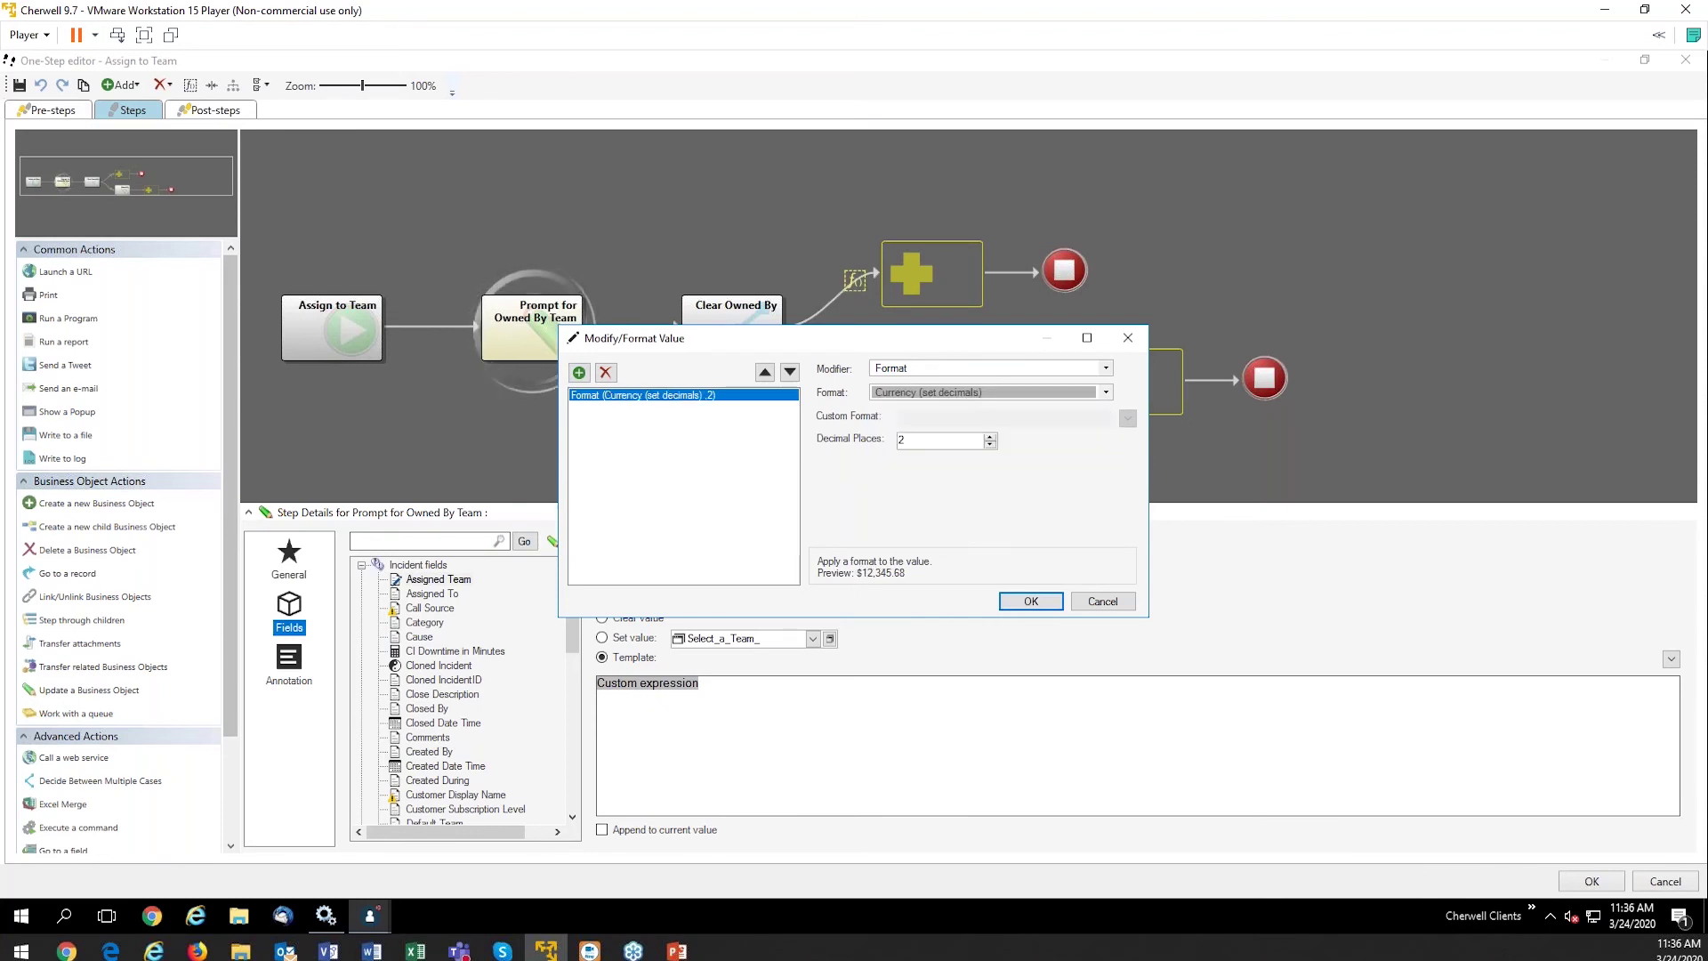
Step: Add Left and Text Between modifiers, then cancel so the expression keeps no modifiers
click(580, 373)
click(987, 368)
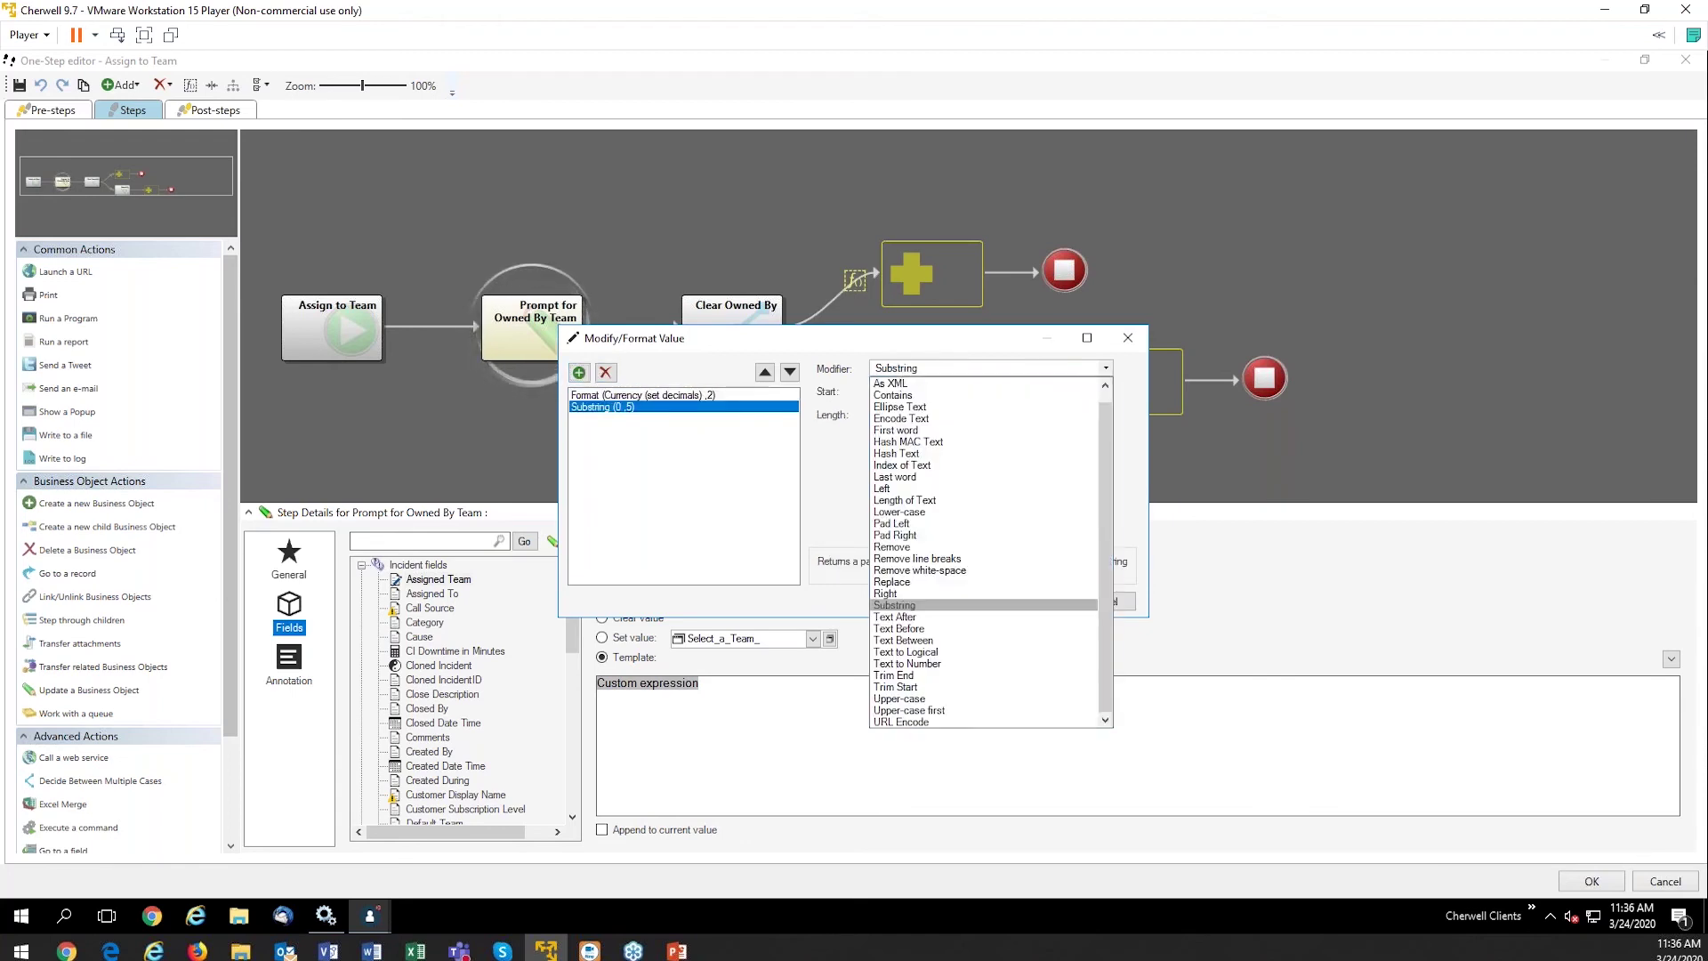
click(918, 488)
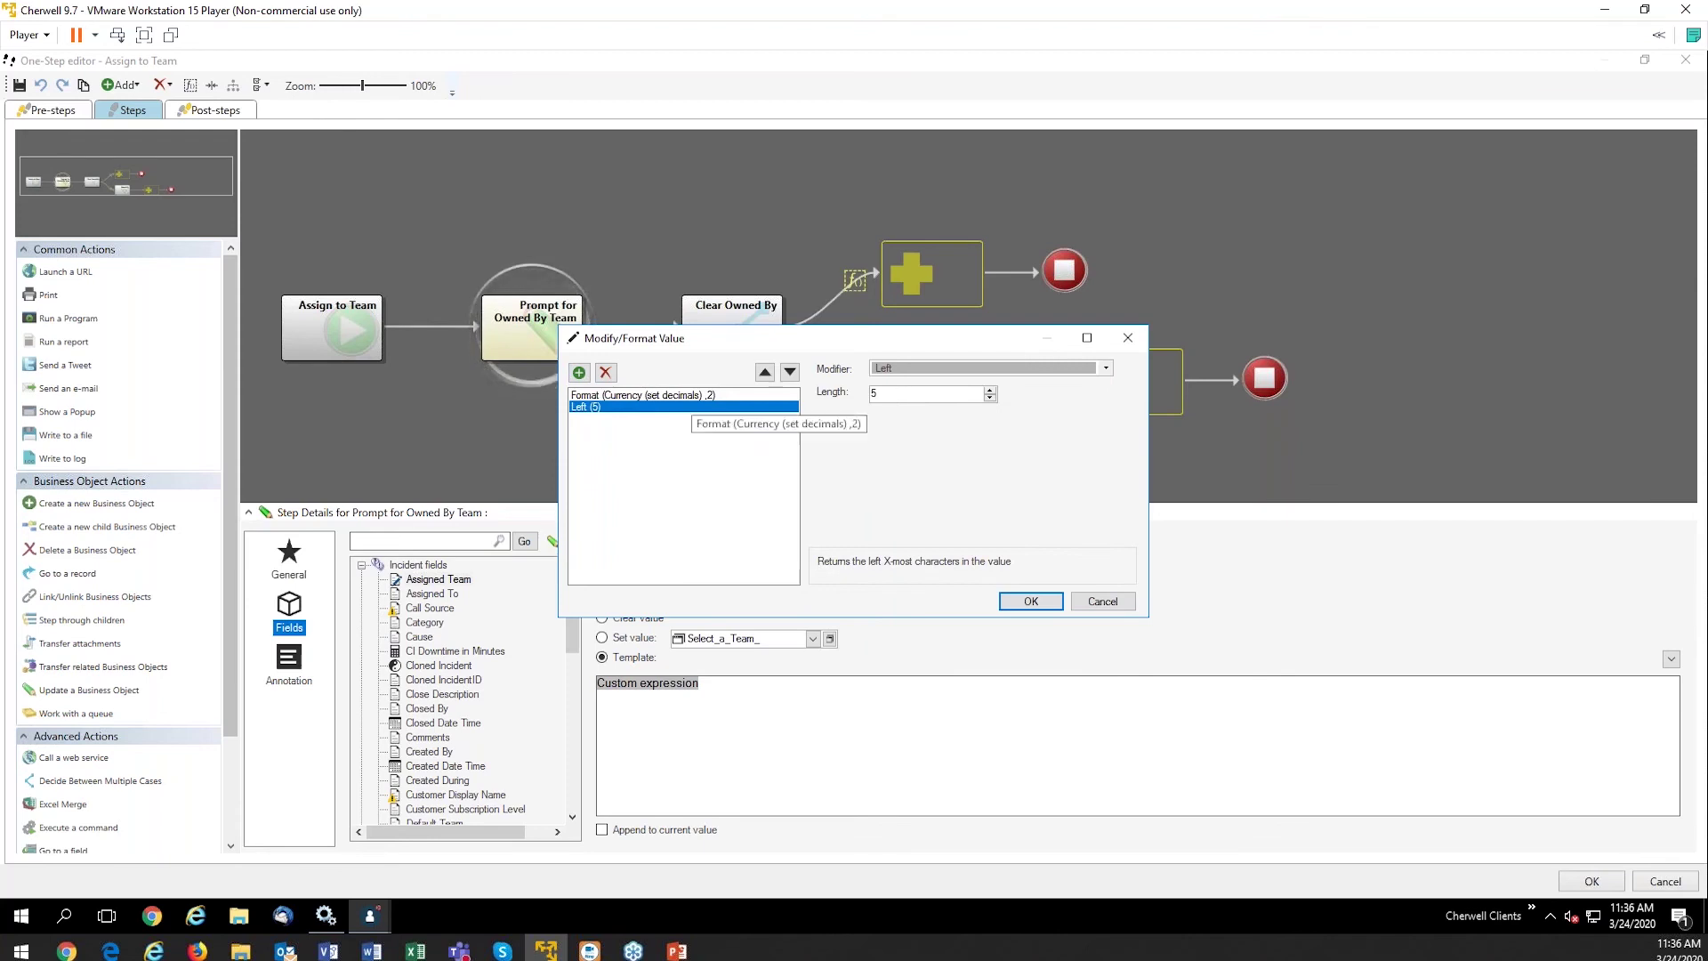
click(579, 373)
click(1012, 370)
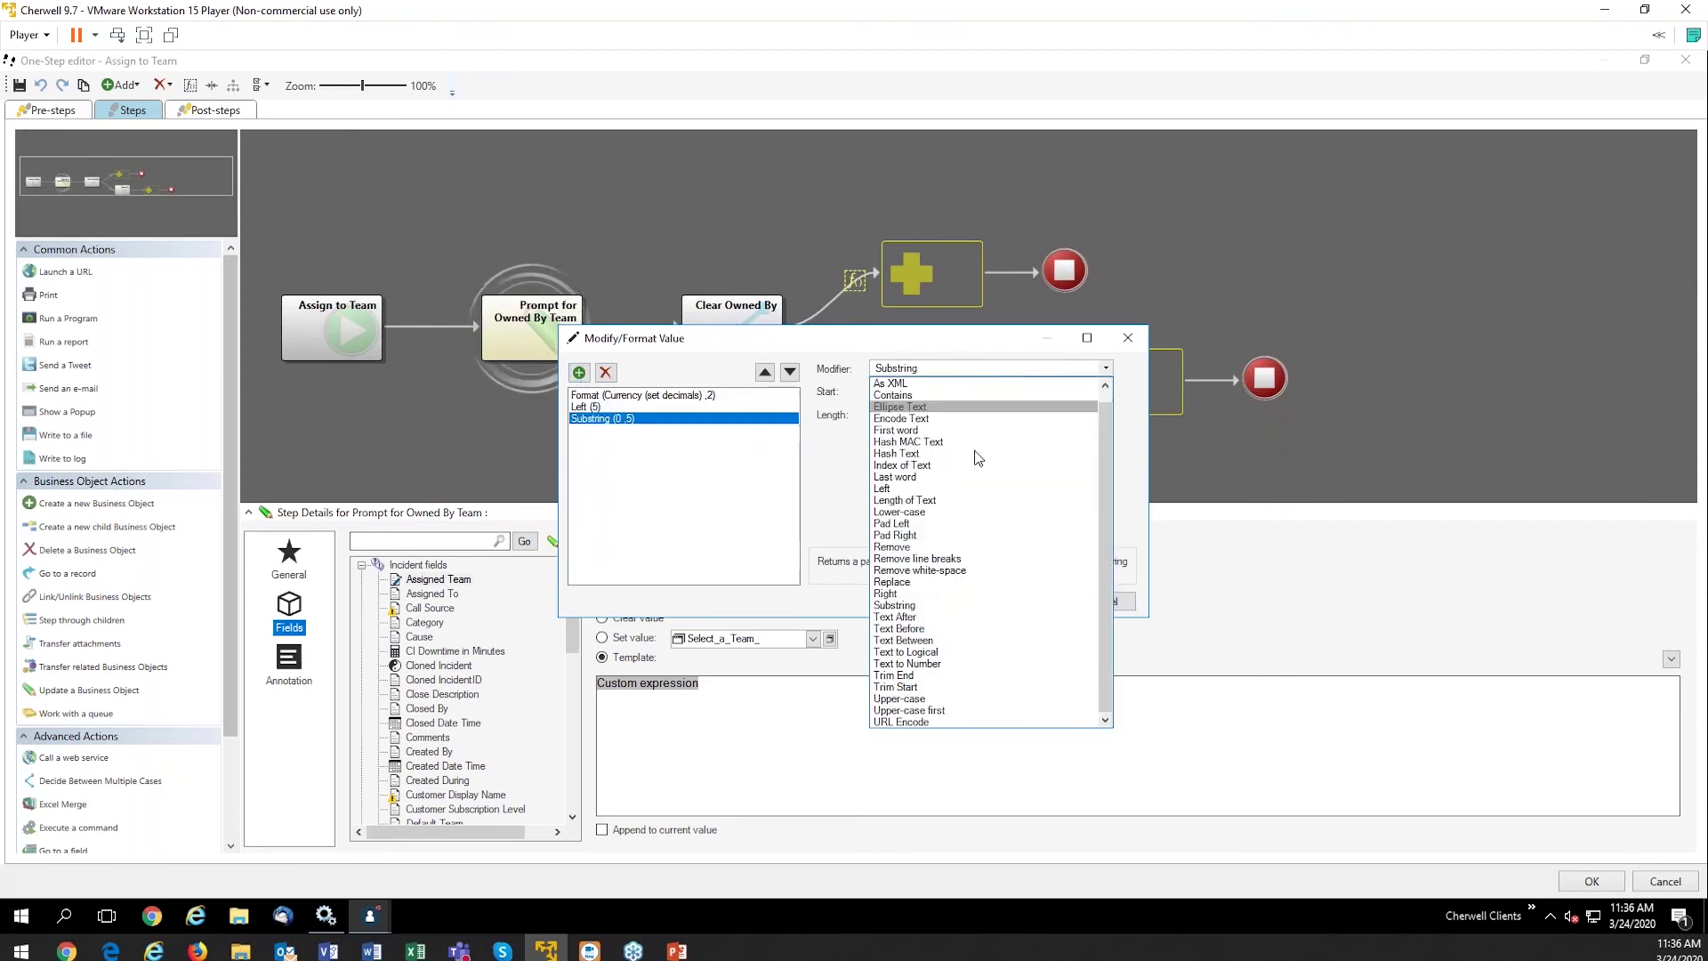
click(928, 642)
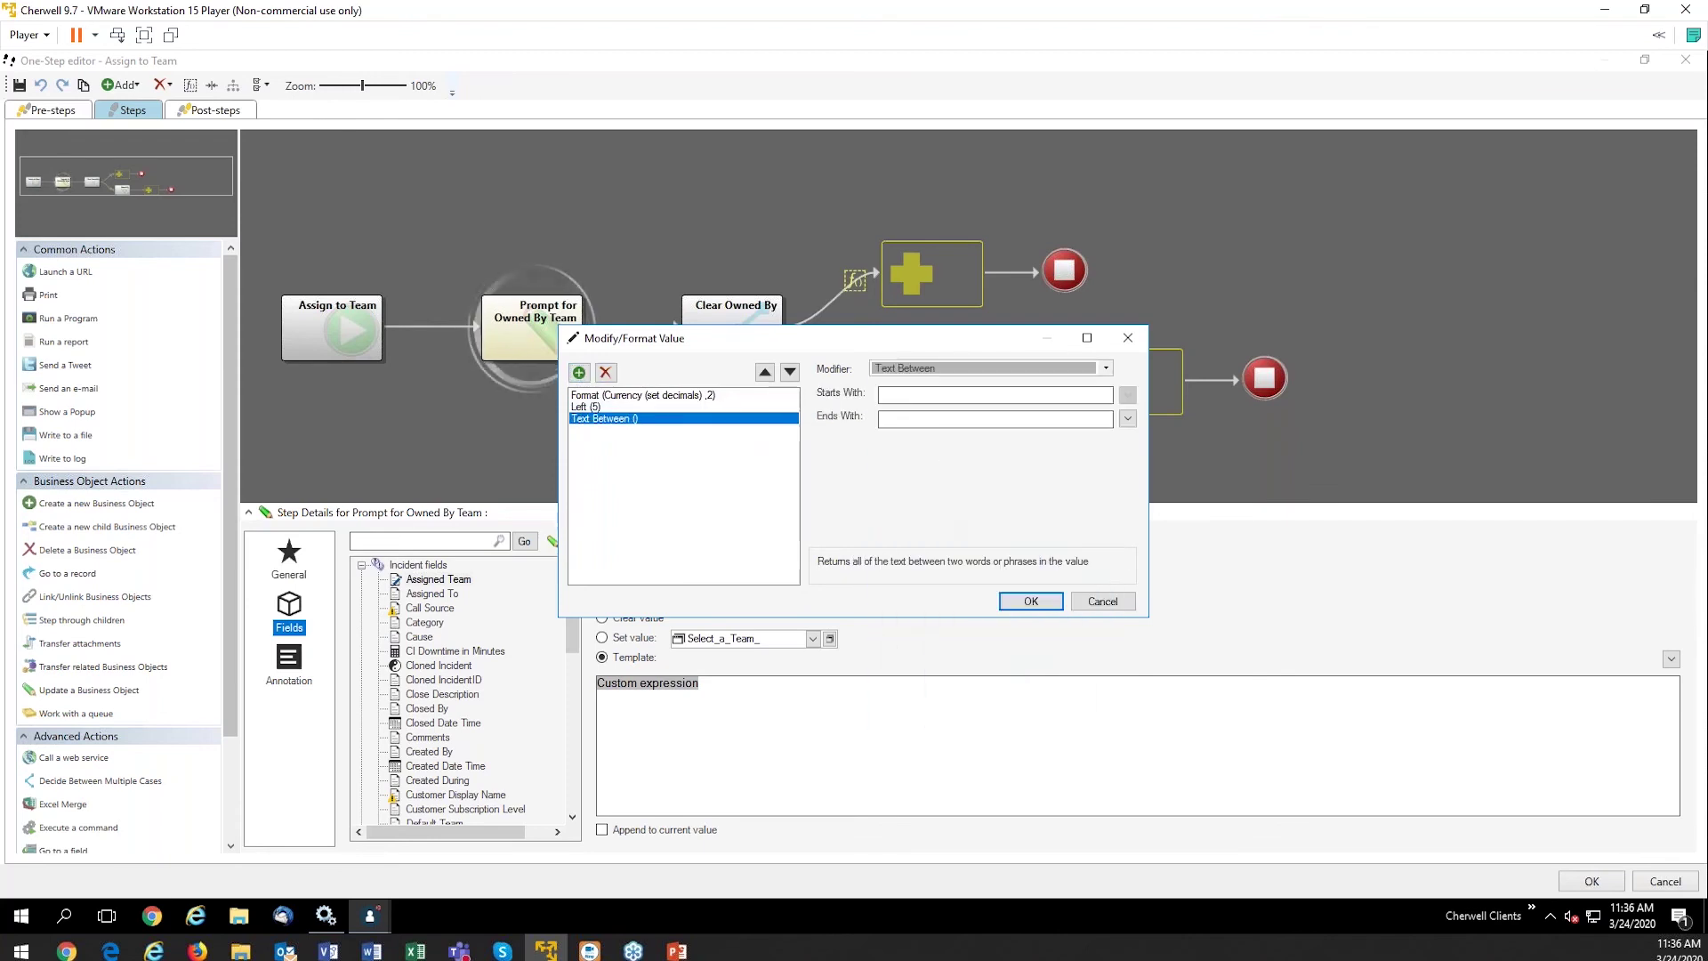
click(923, 399)
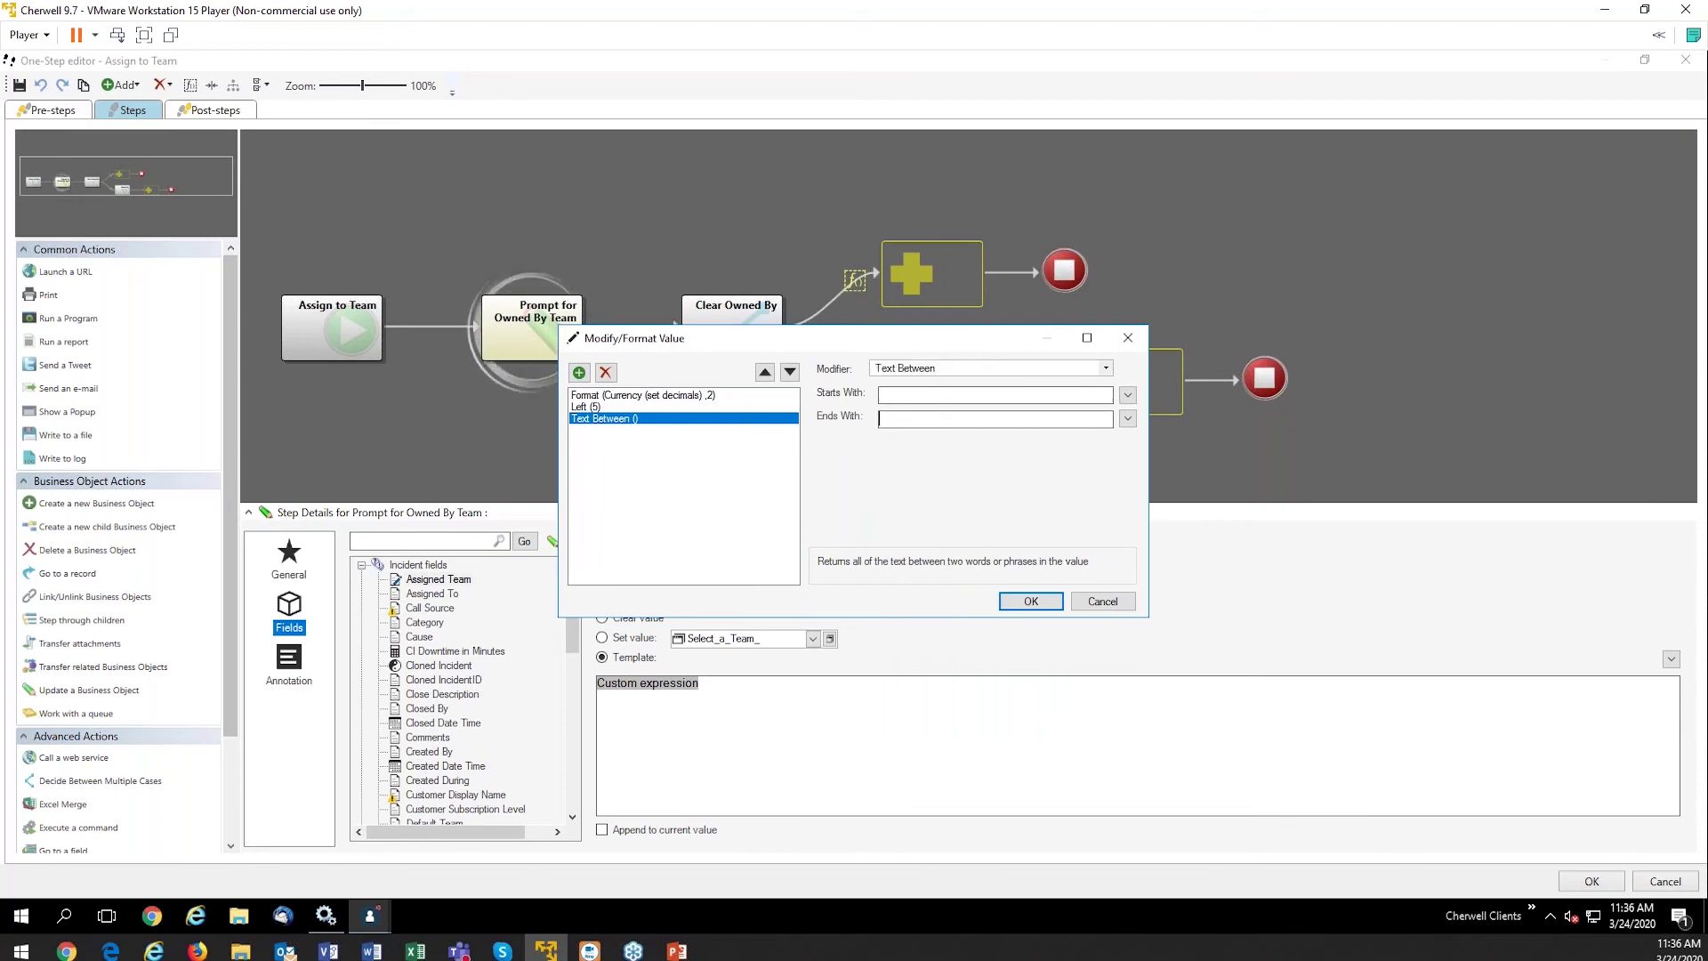
click(1103, 602)
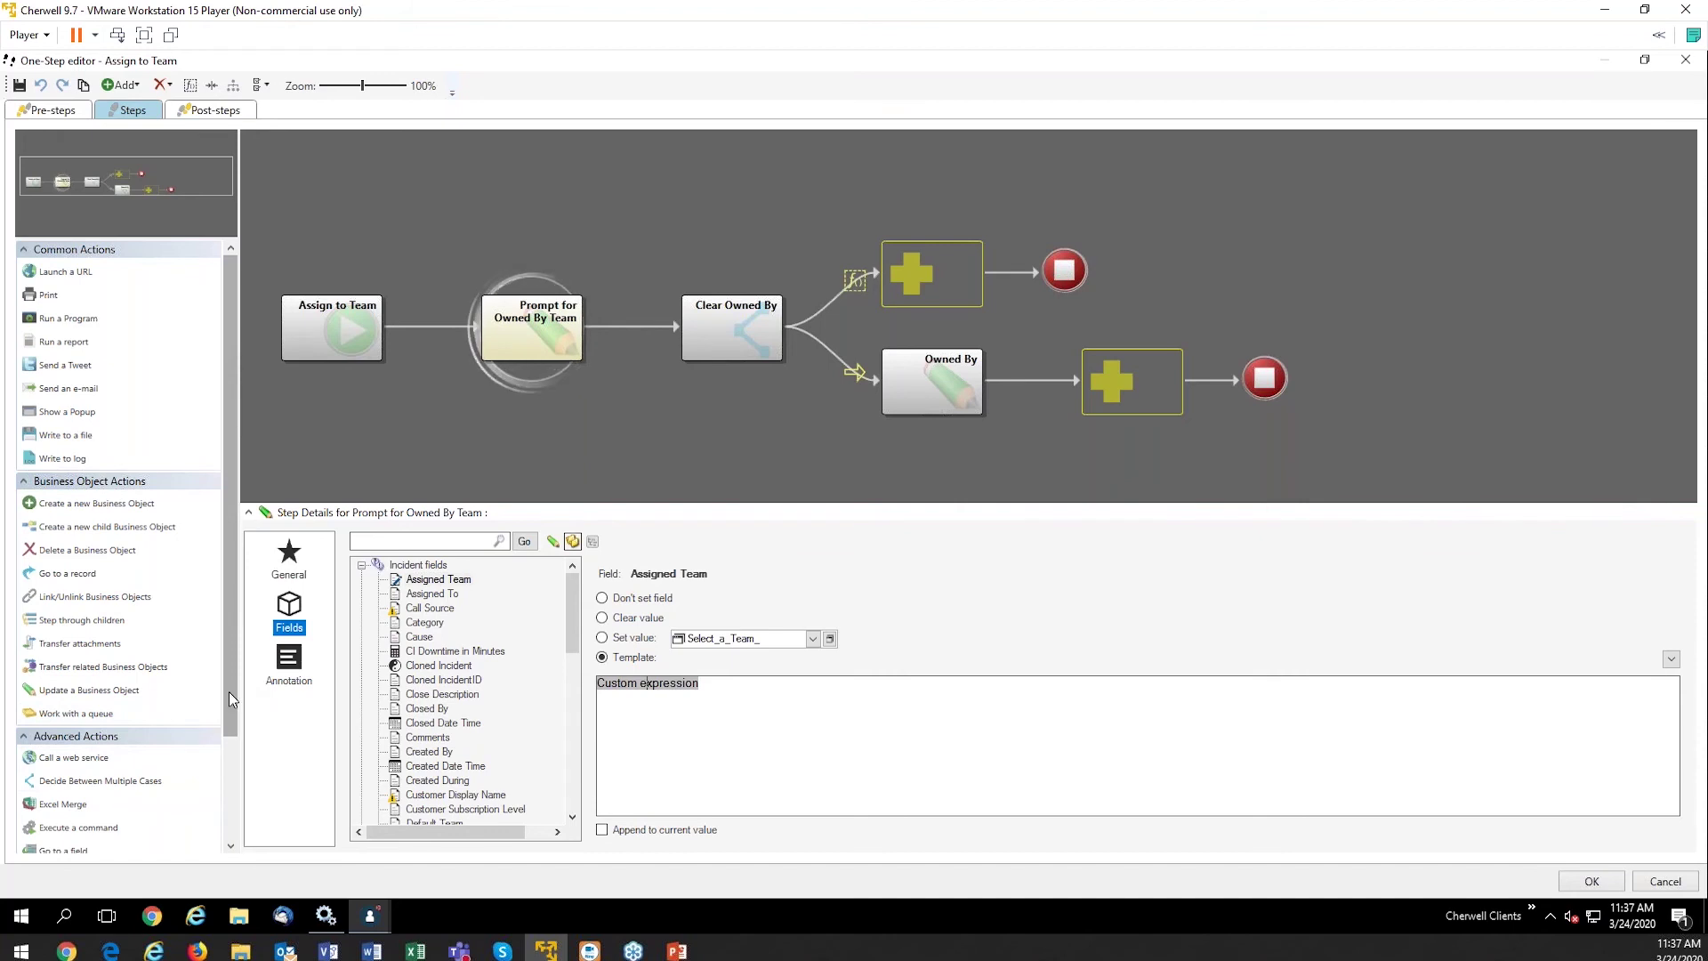
Step: Insert an Update Variables and Stored Values step after Assign to Team, updating a variable
drag(227, 691, 246, 841)
drag(141, 843, 438, 327)
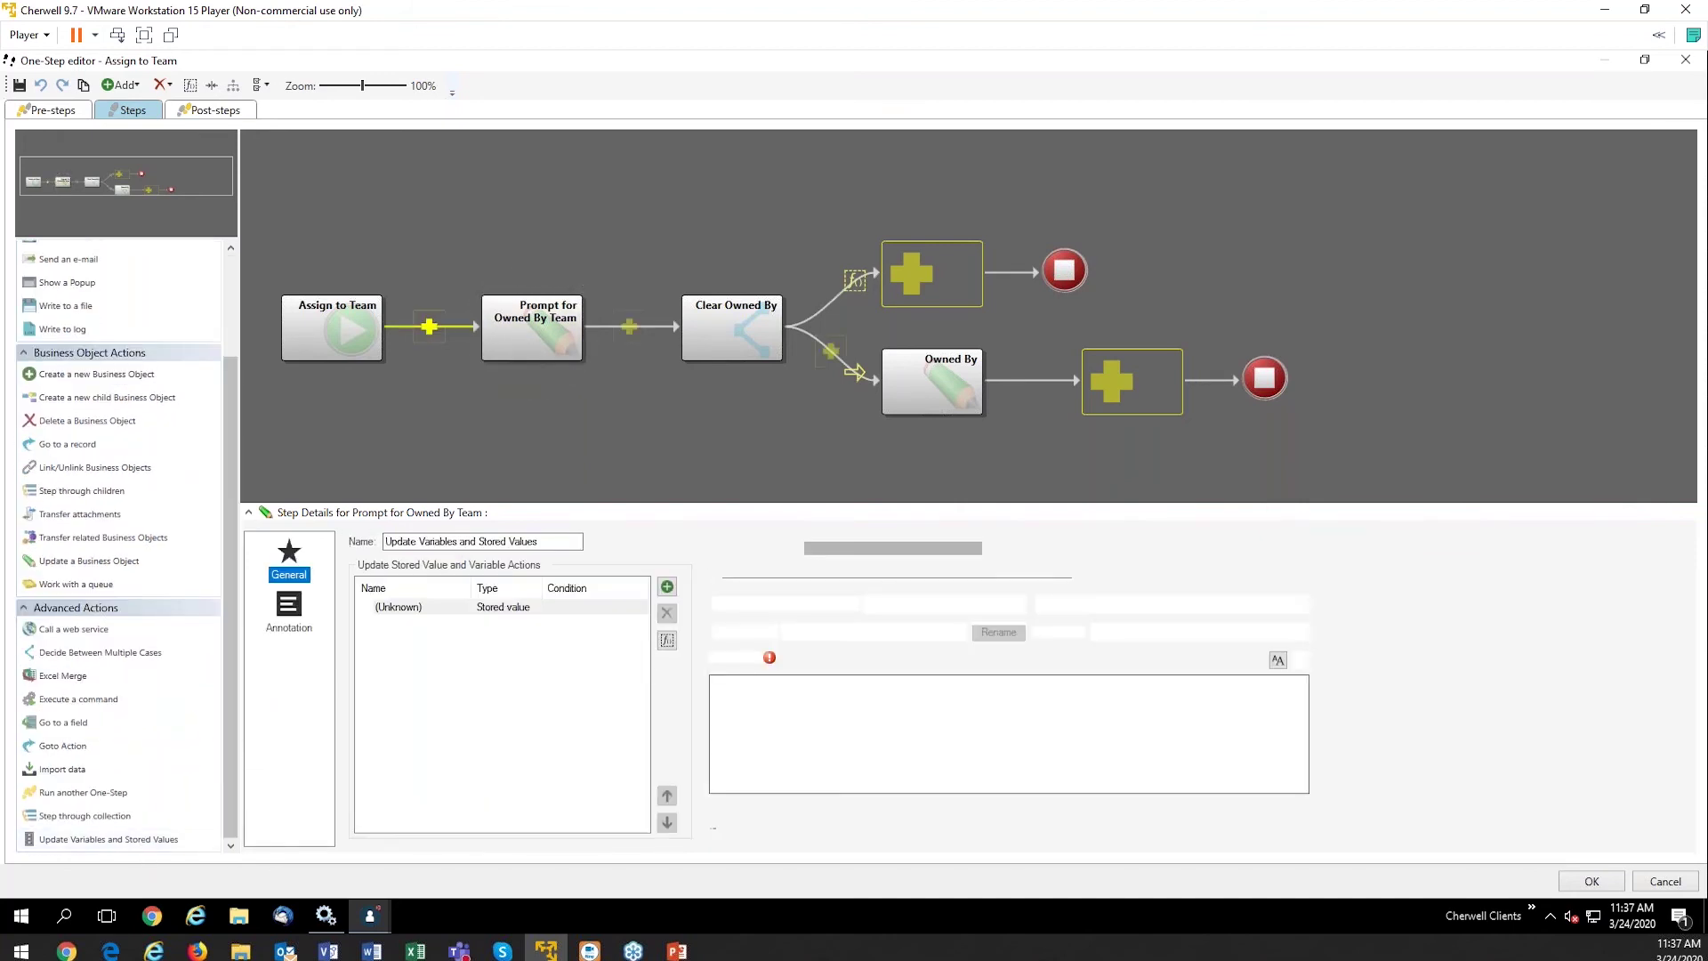
click(717, 630)
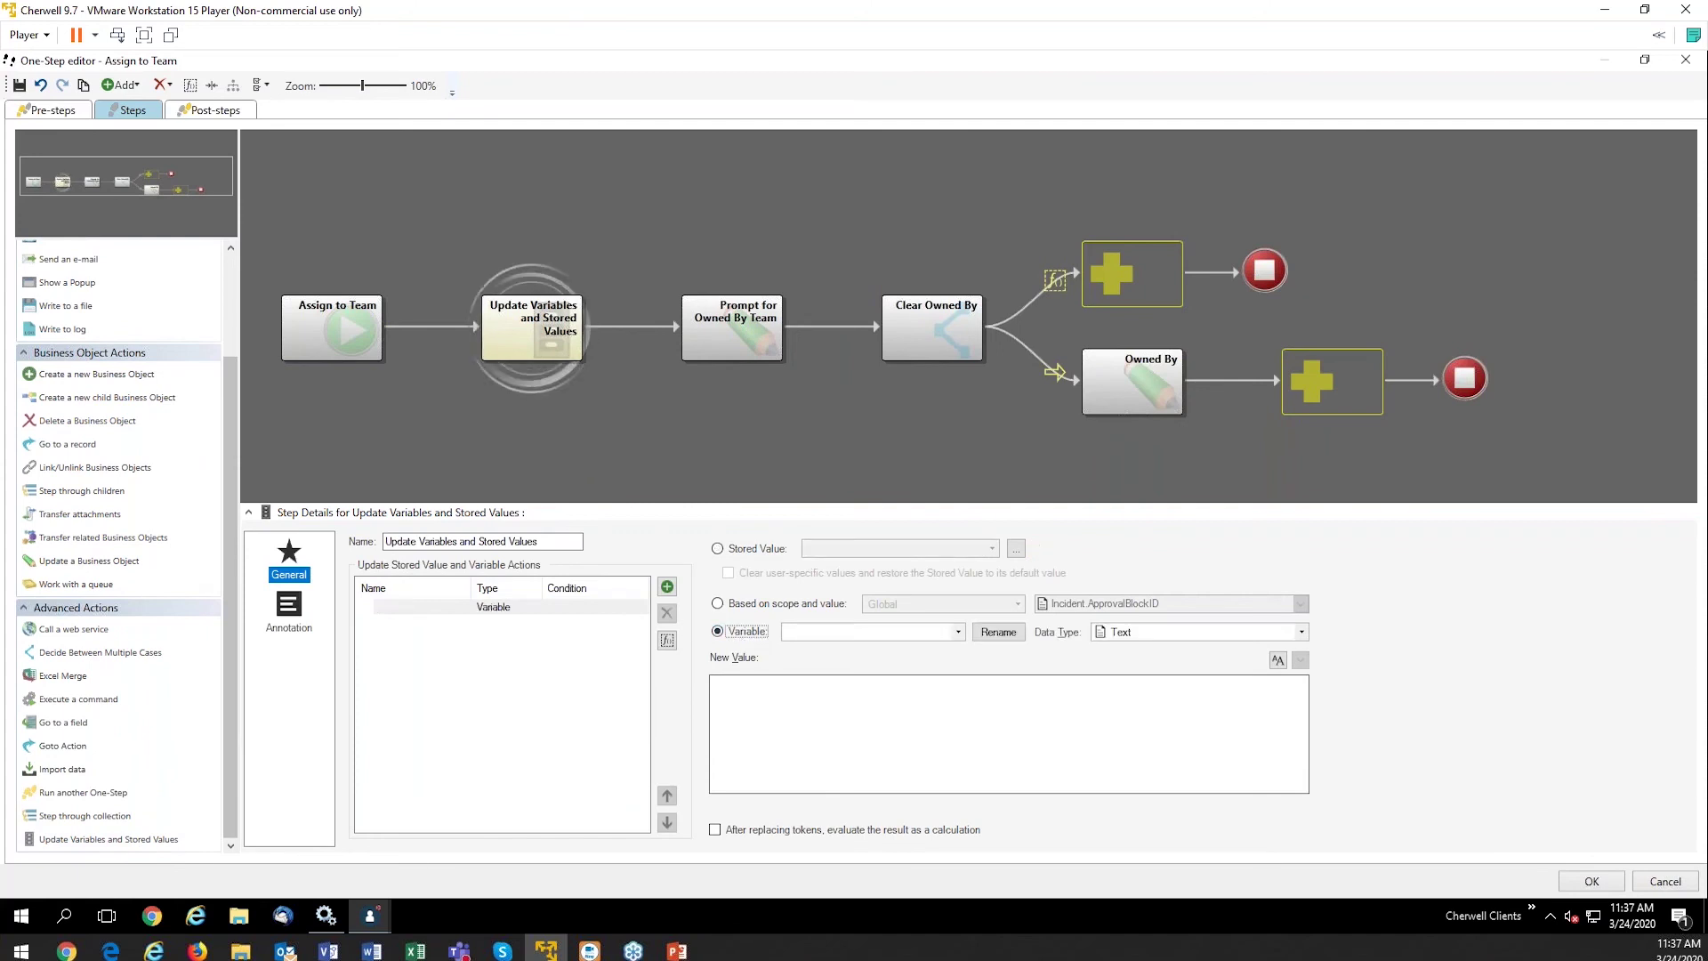
click(886, 709)
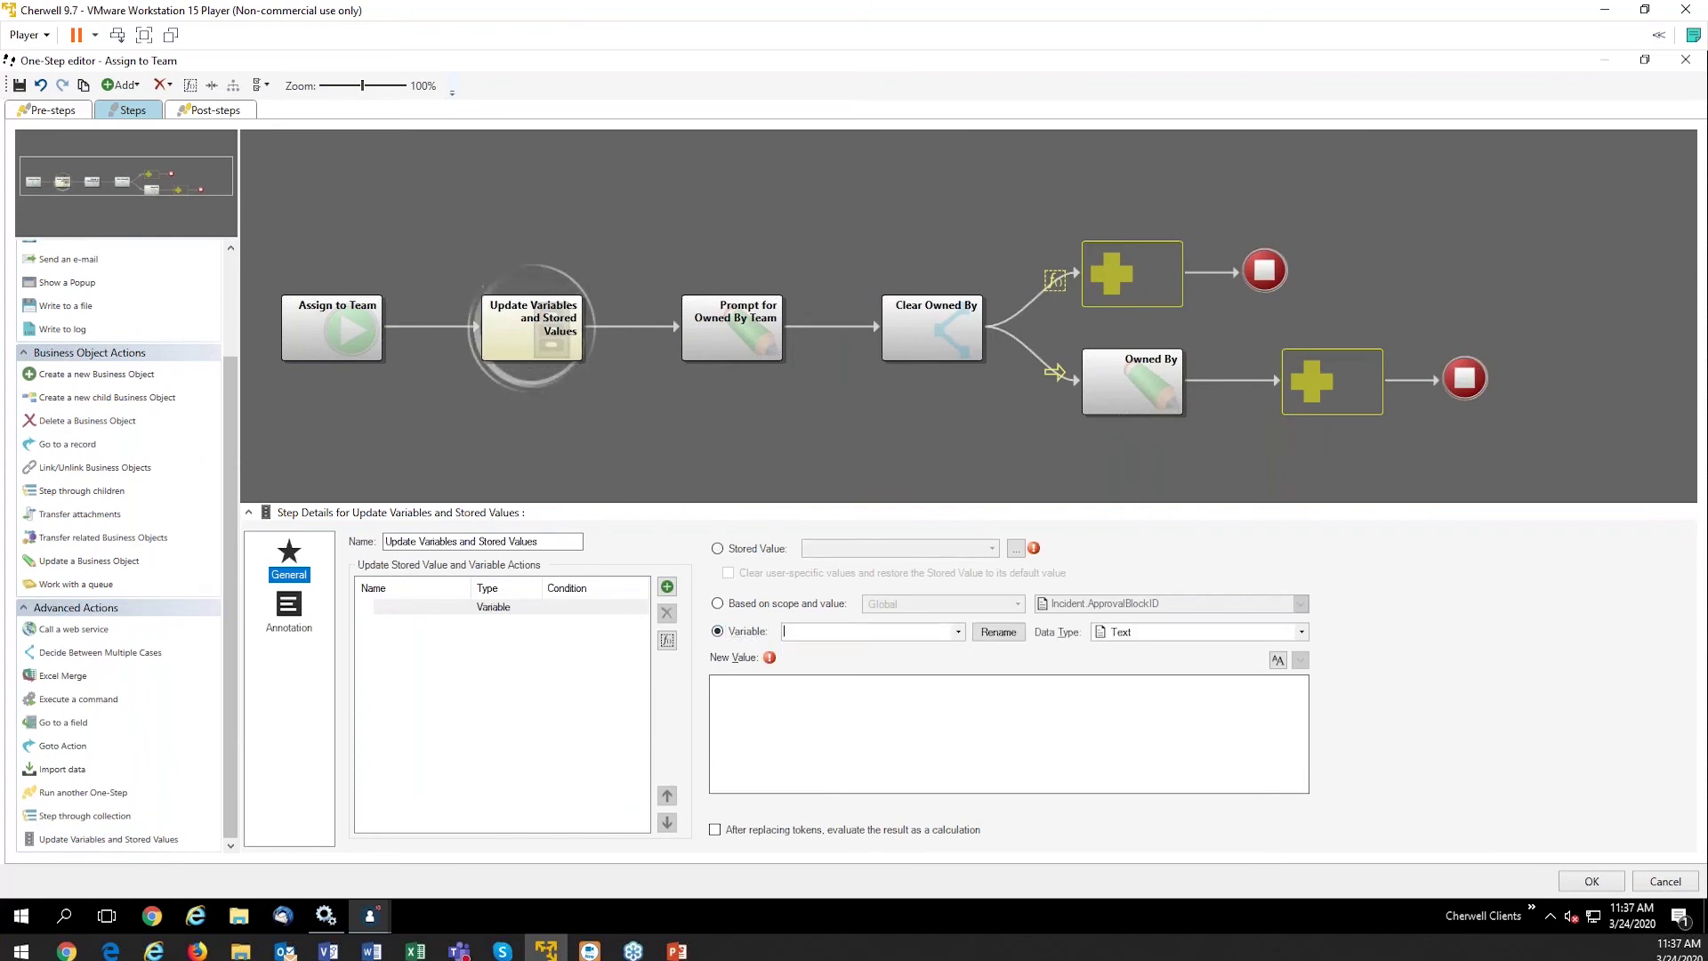
Step: Name the new variable 'XML Collection', correcting the typos
click(866, 633)
text(XML Xol)
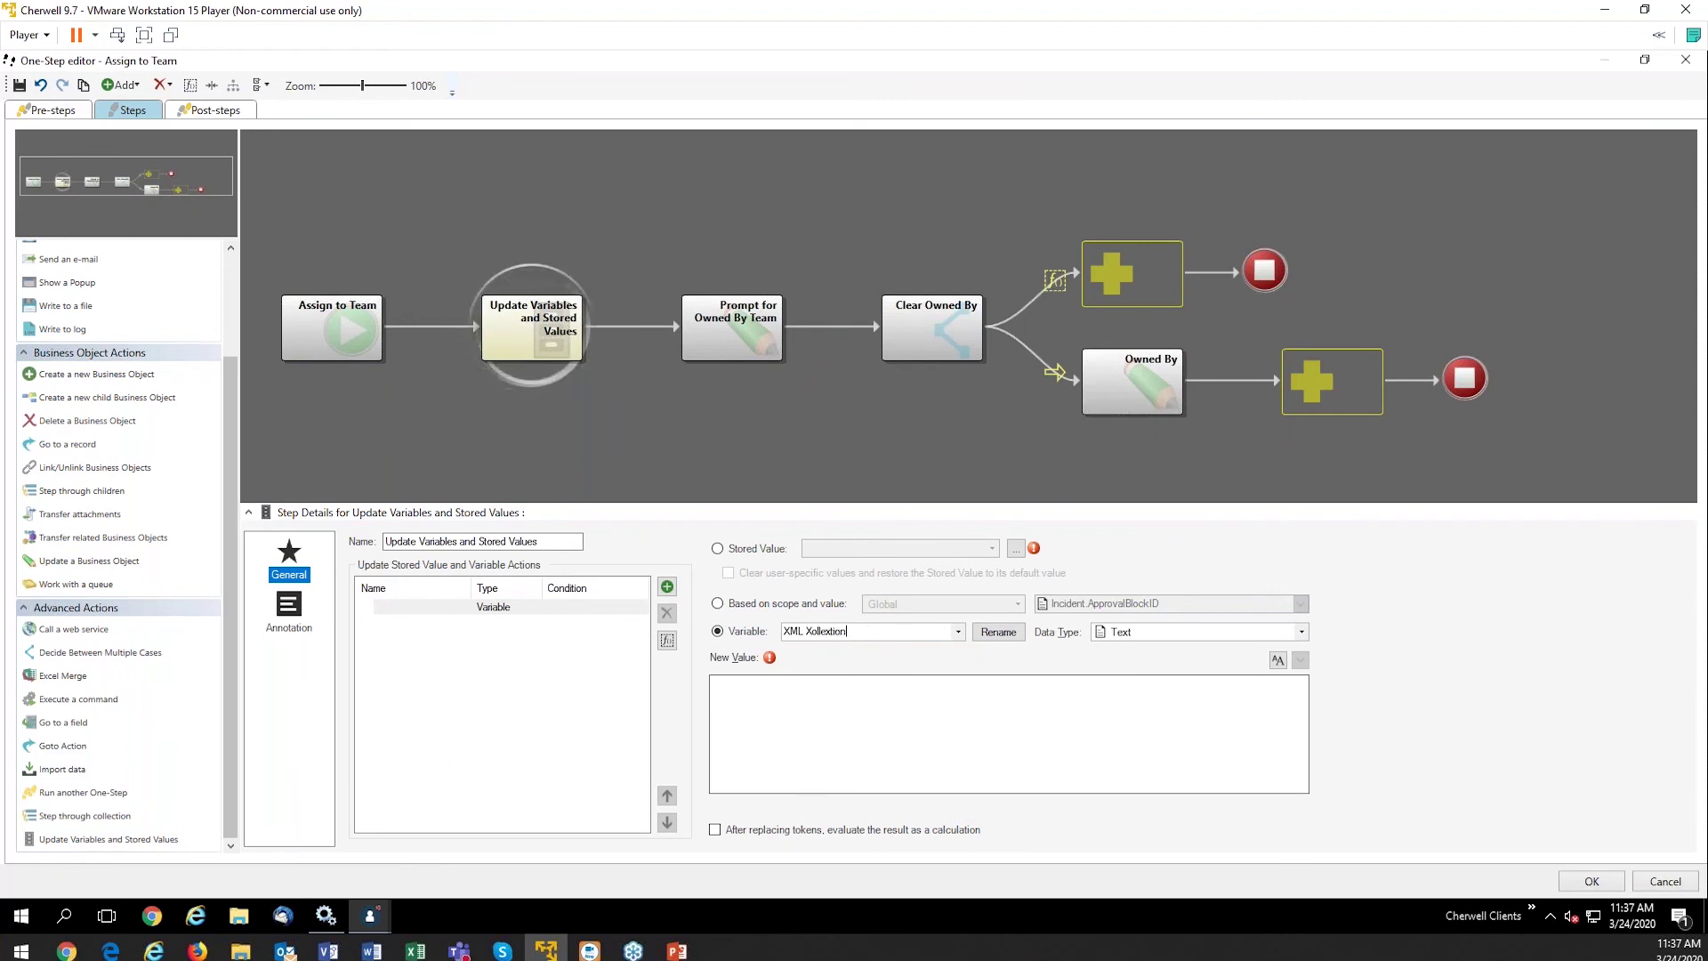
text(lextion)
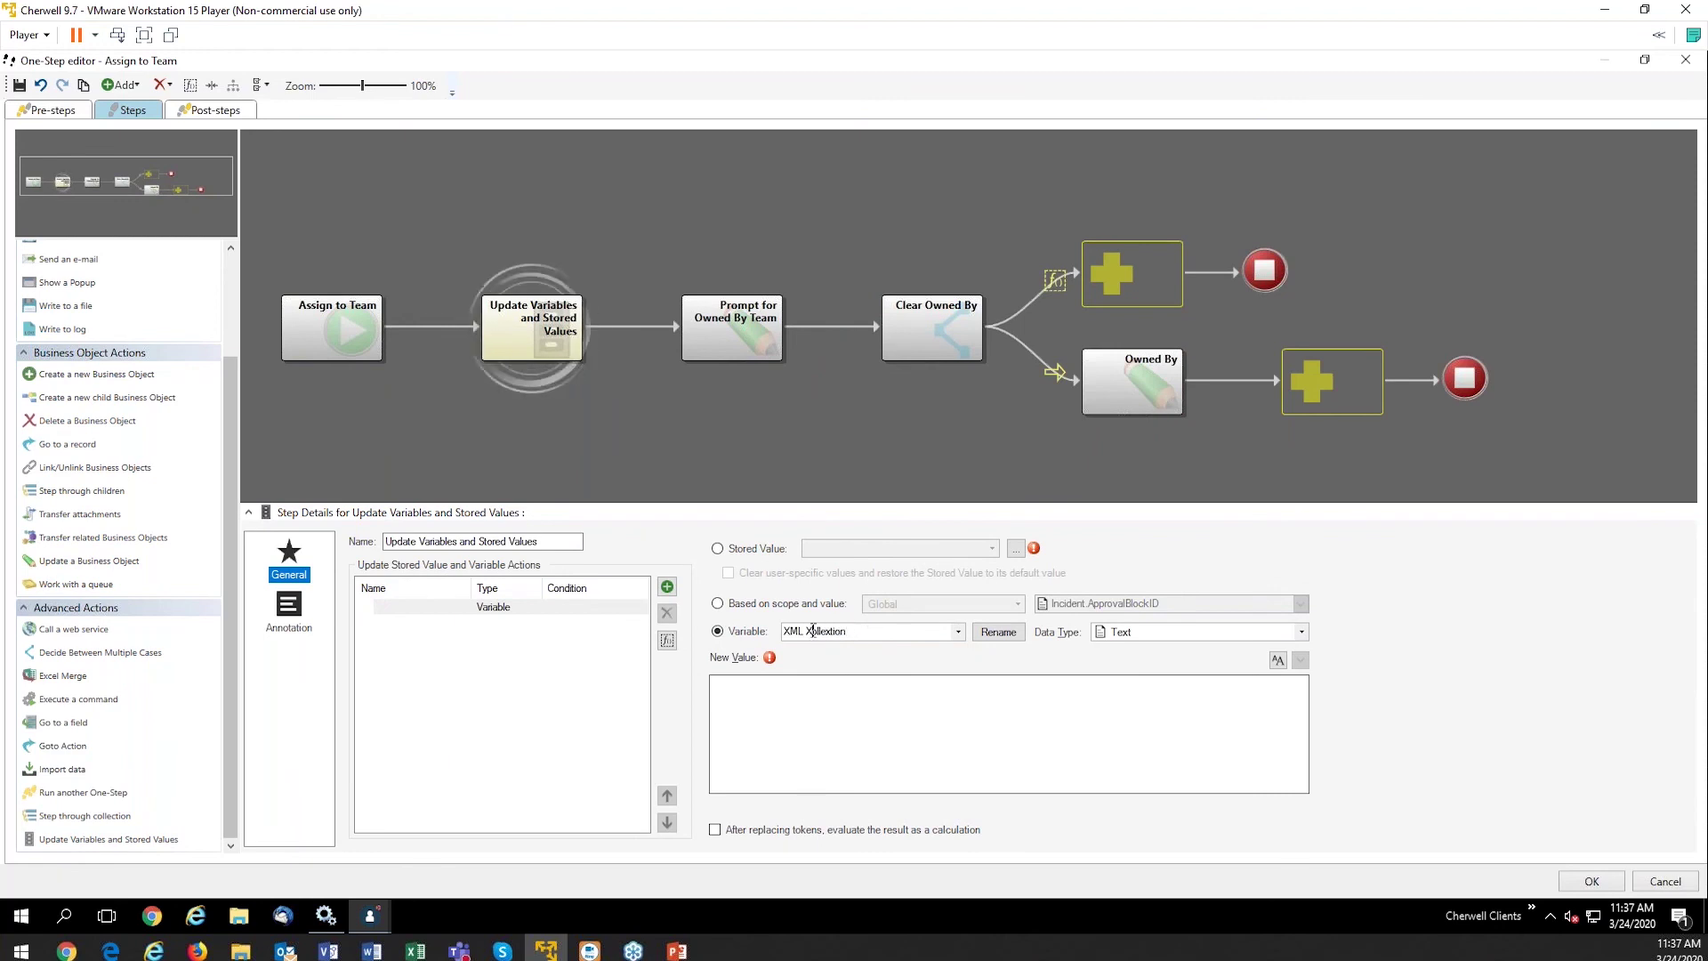
click(812, 632)
key(BackSpace)
text(C)
click(833, 632)
key(BackSpace)
text(c)
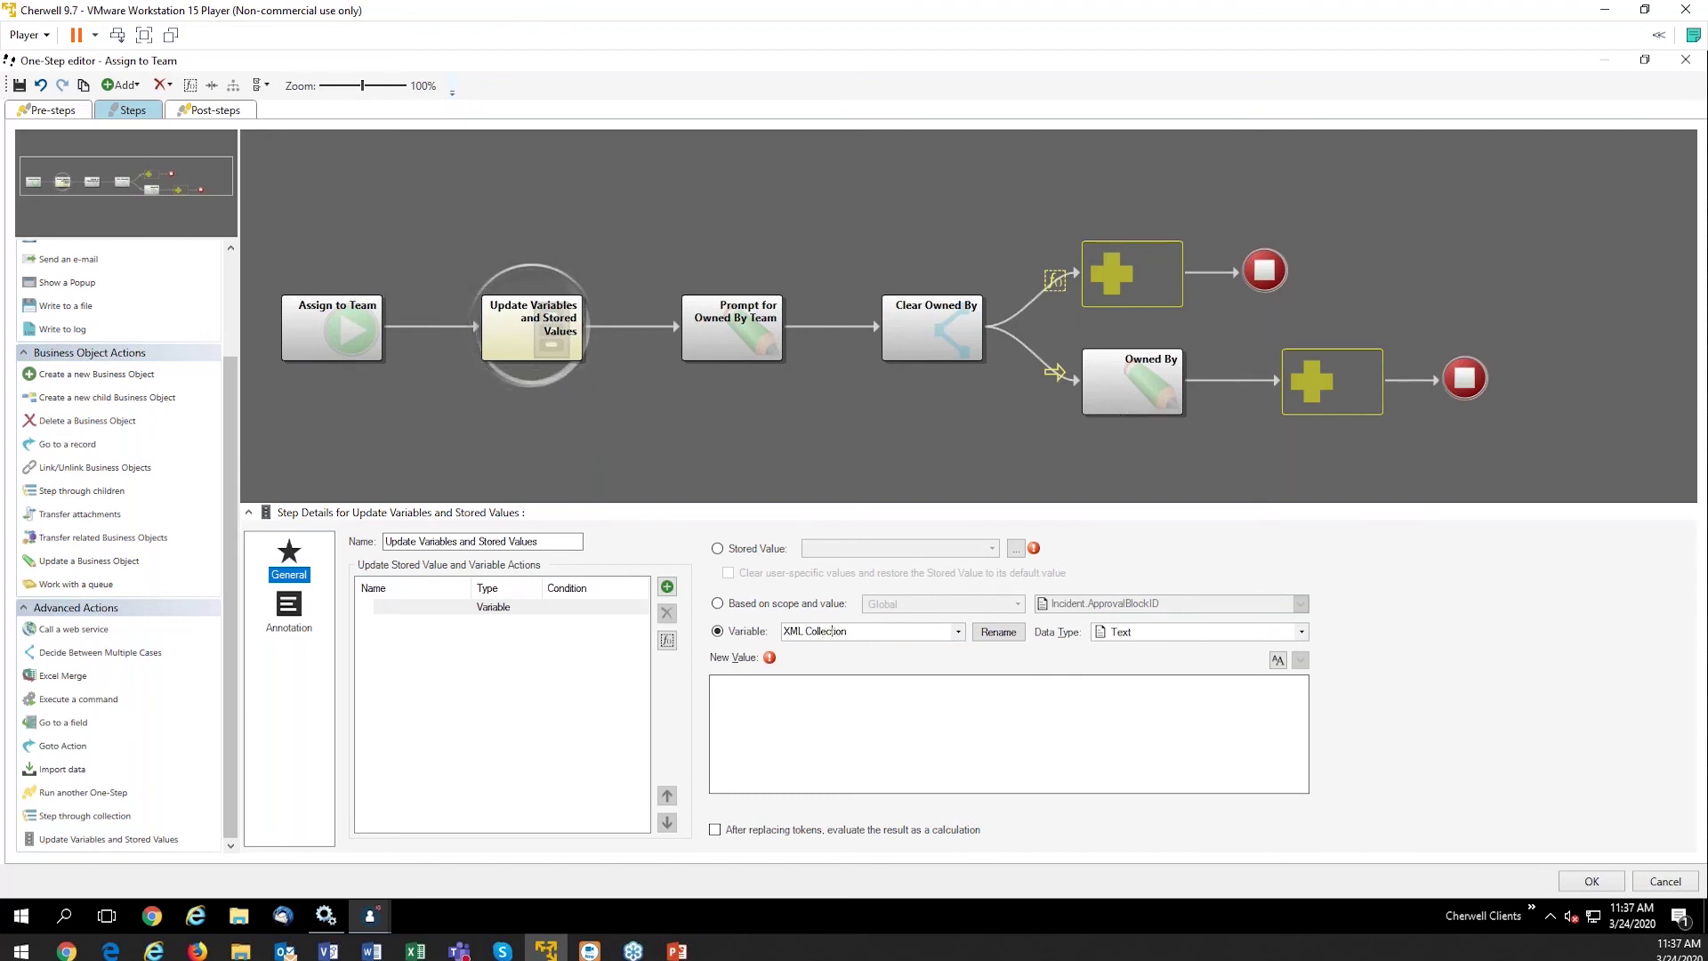
Step: Make it an XML Collection valued <type name = "1" /> in xml, then add a Step through collection loop
click(1302, 632)
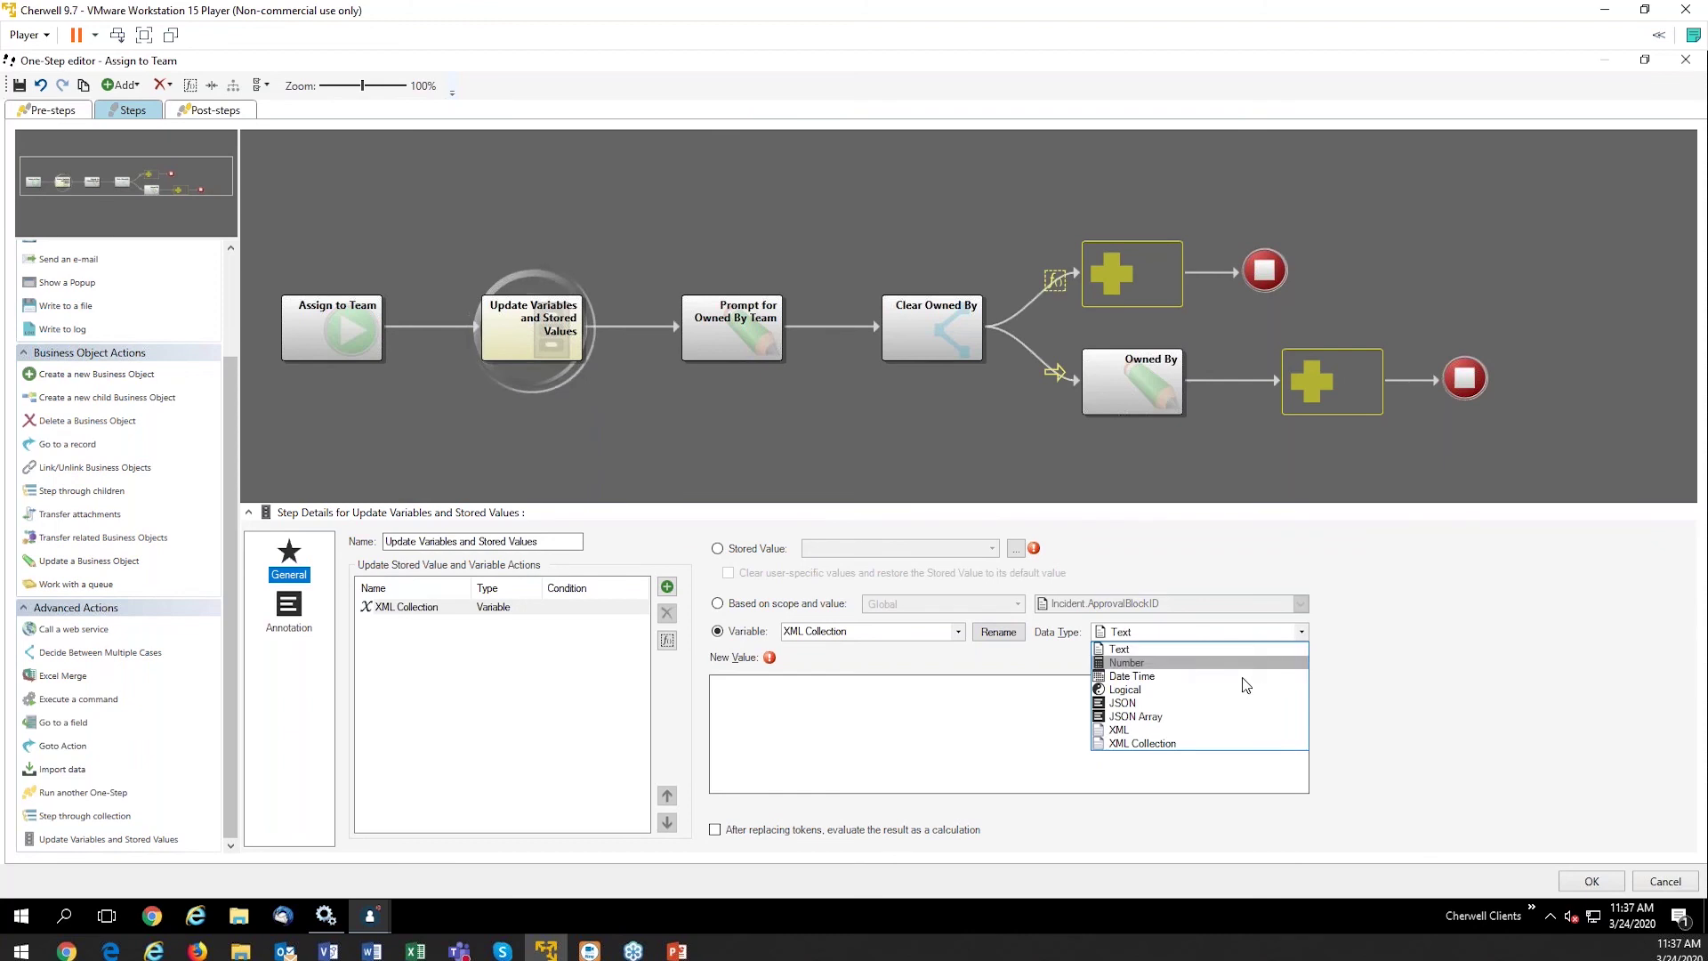
click(1184, 745)
click(835, 707)
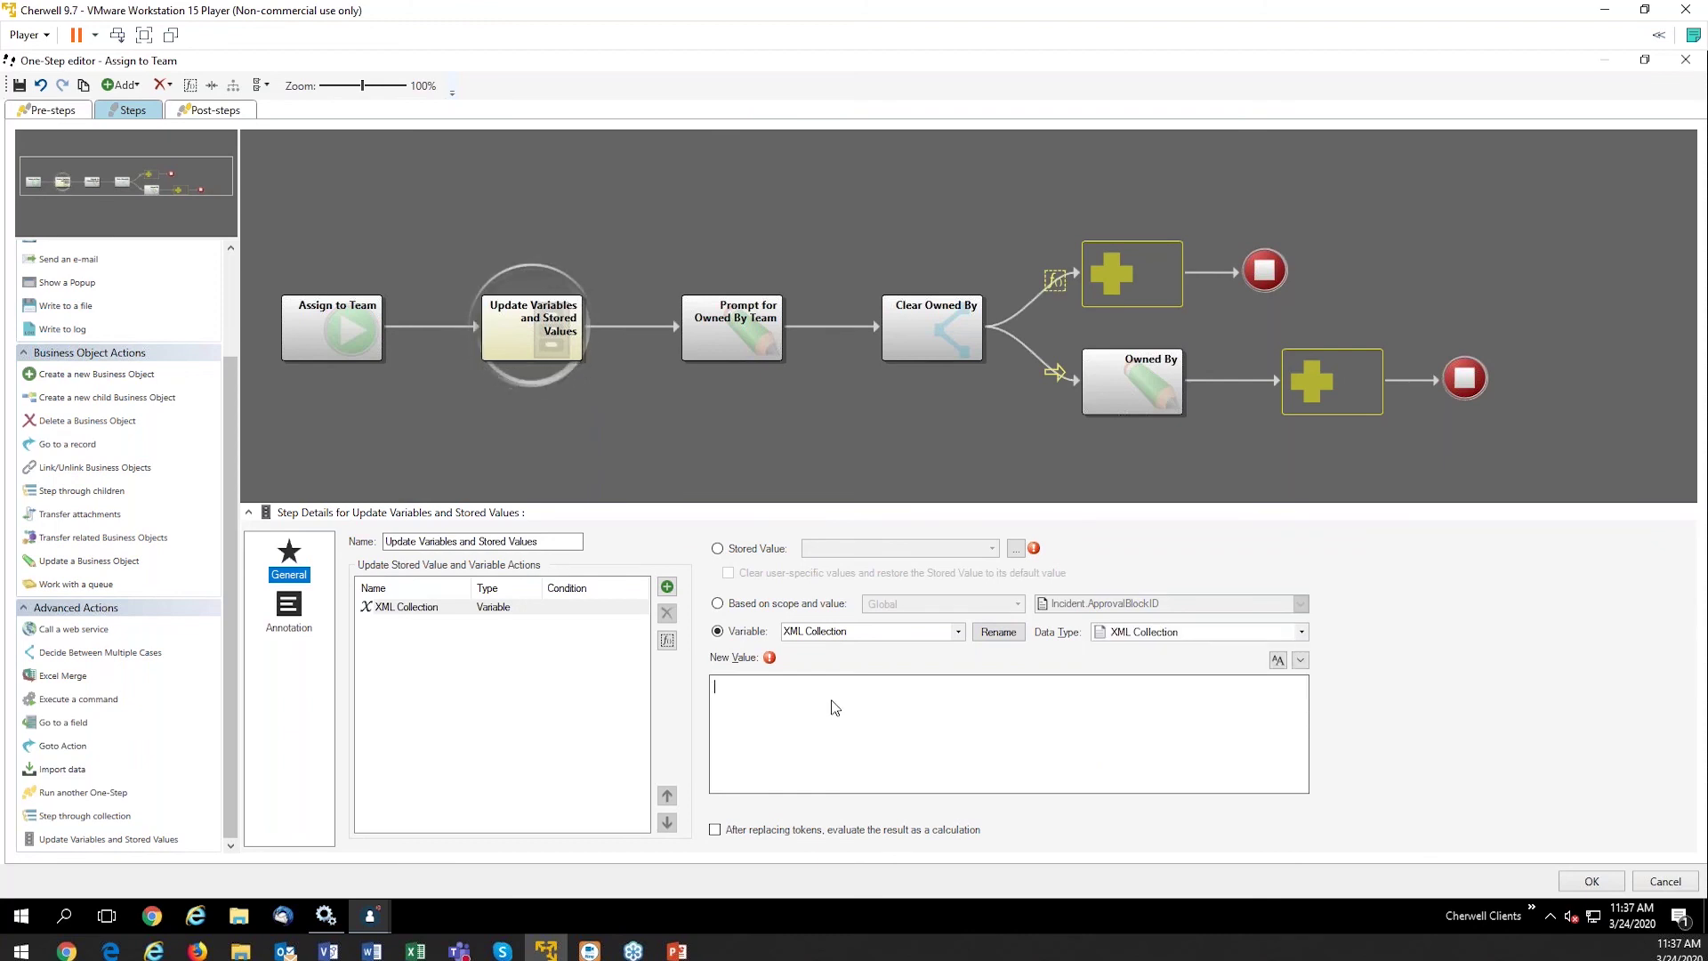
text(<xml)
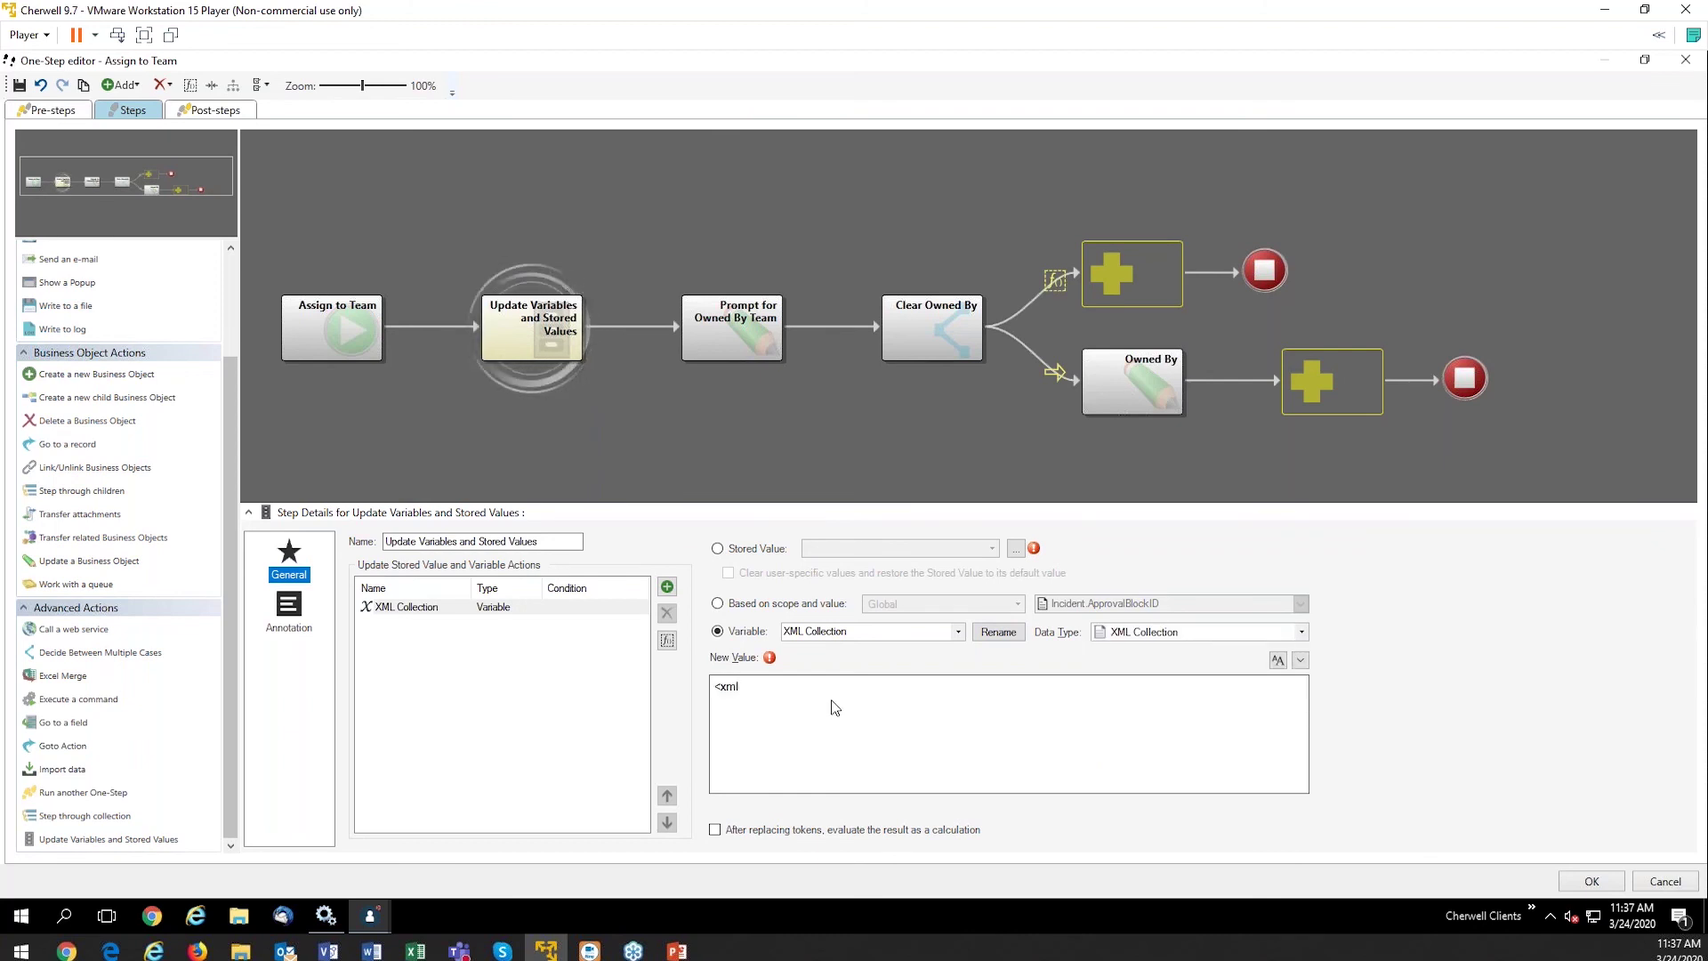
key(BackSpace)
text(> )
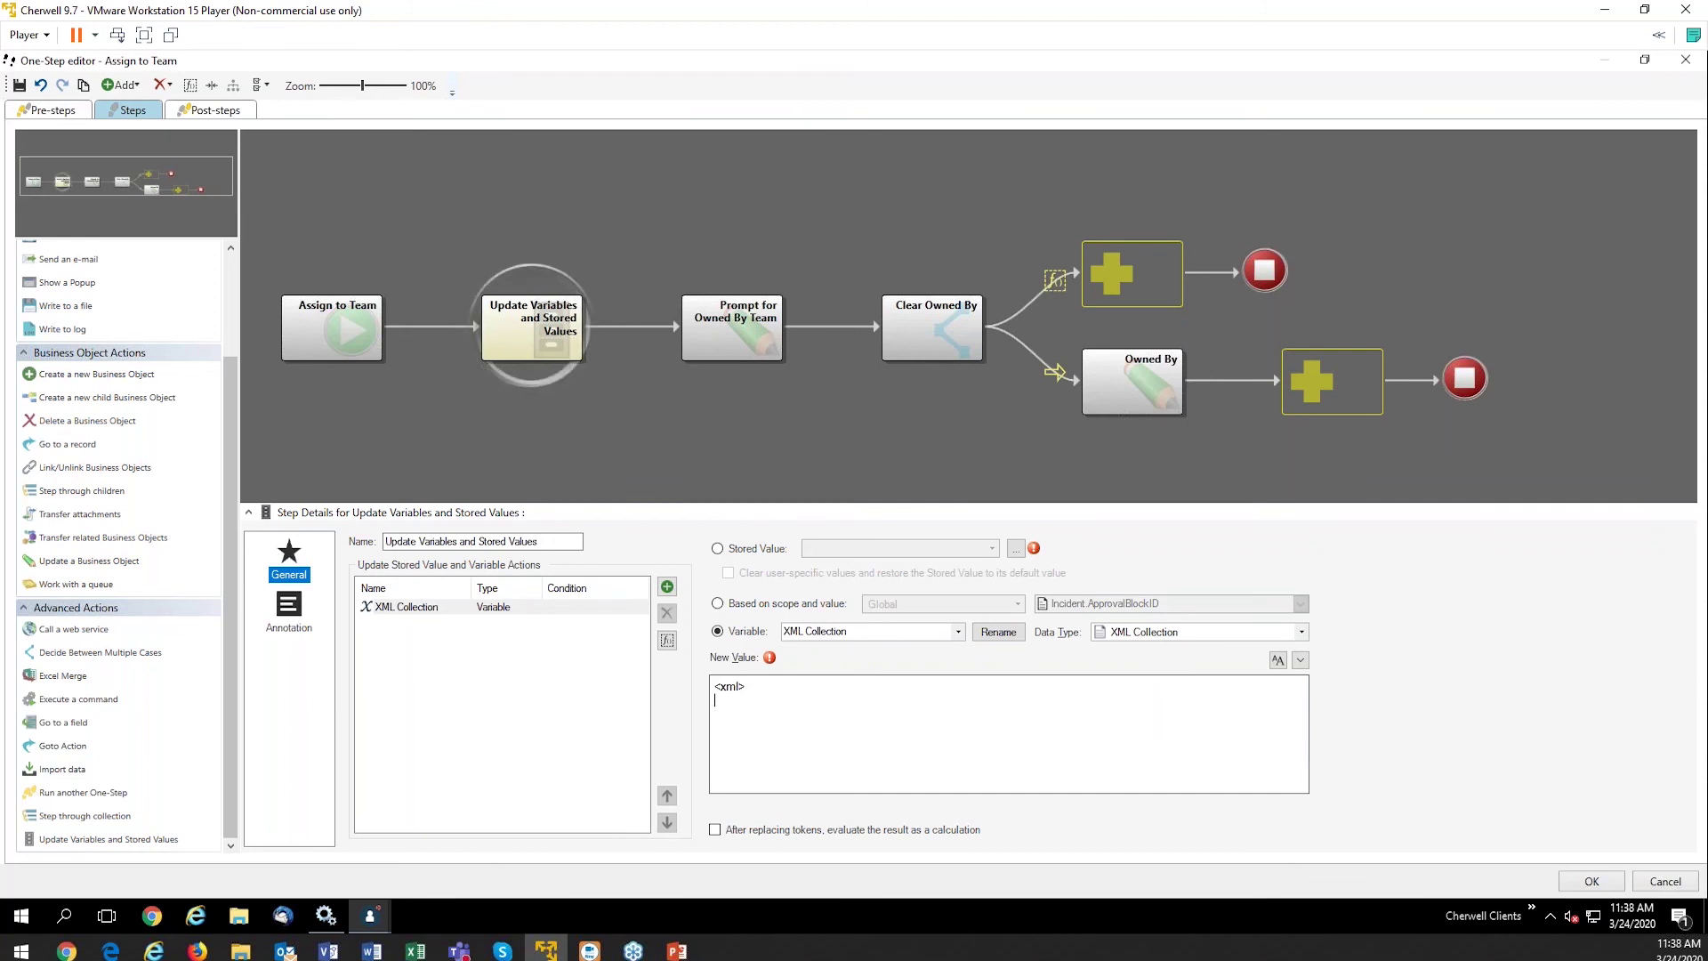
text(<ty)
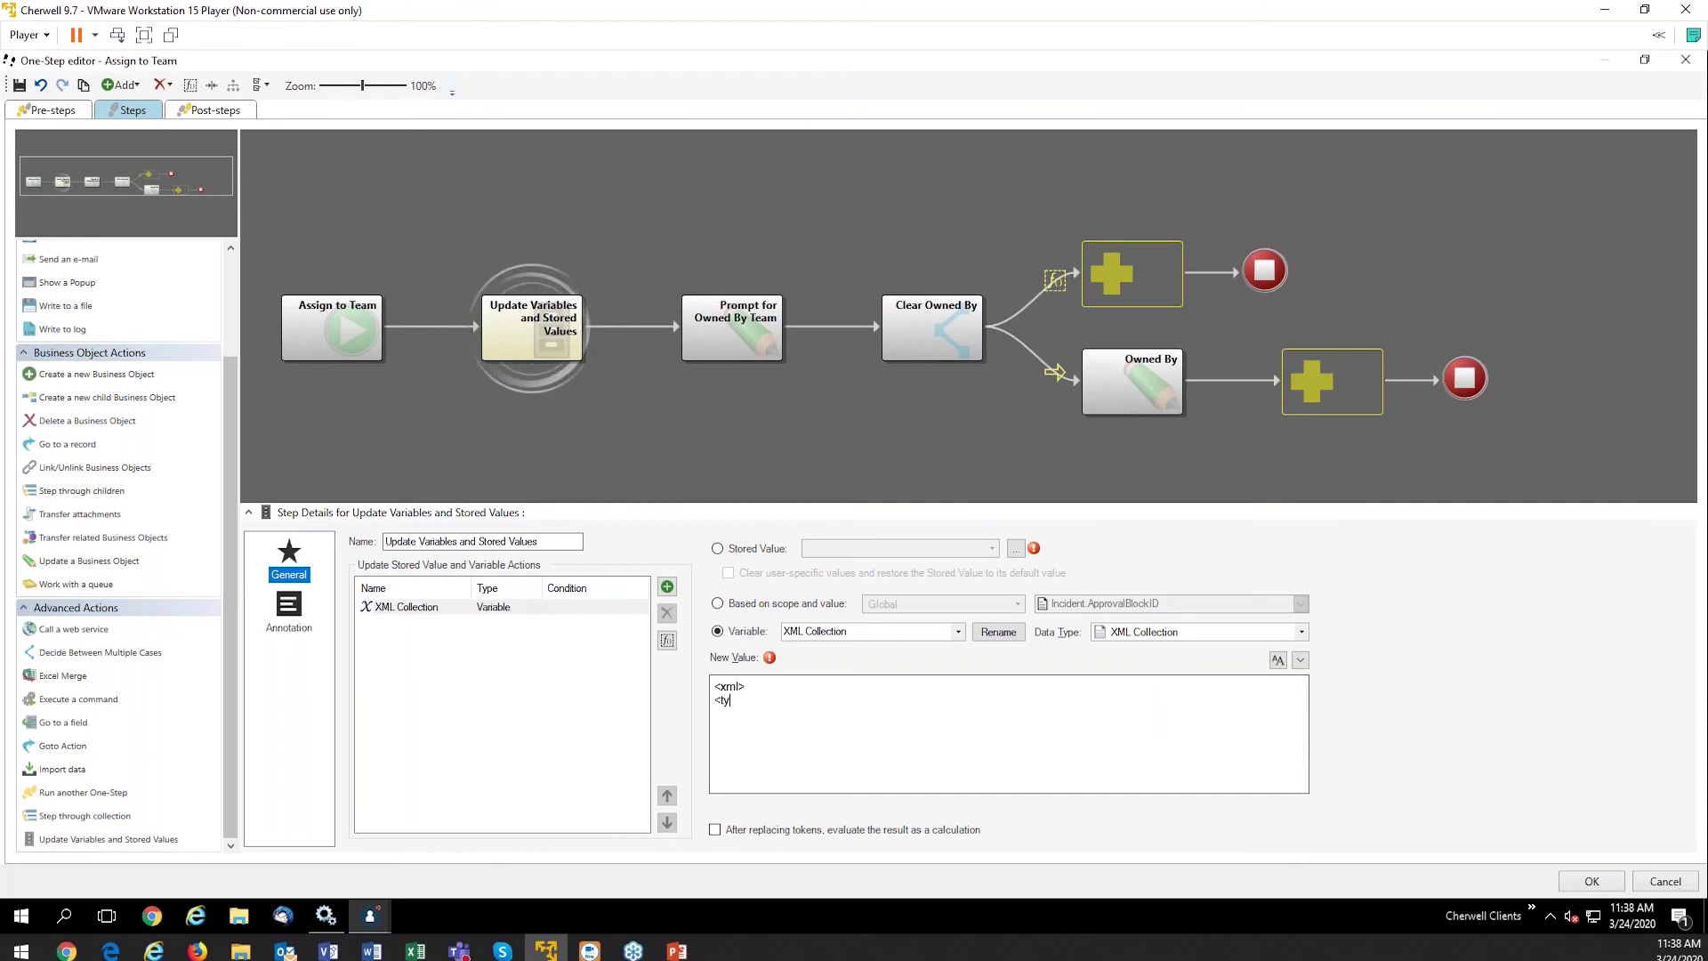
text(pe name = "1" /> </)
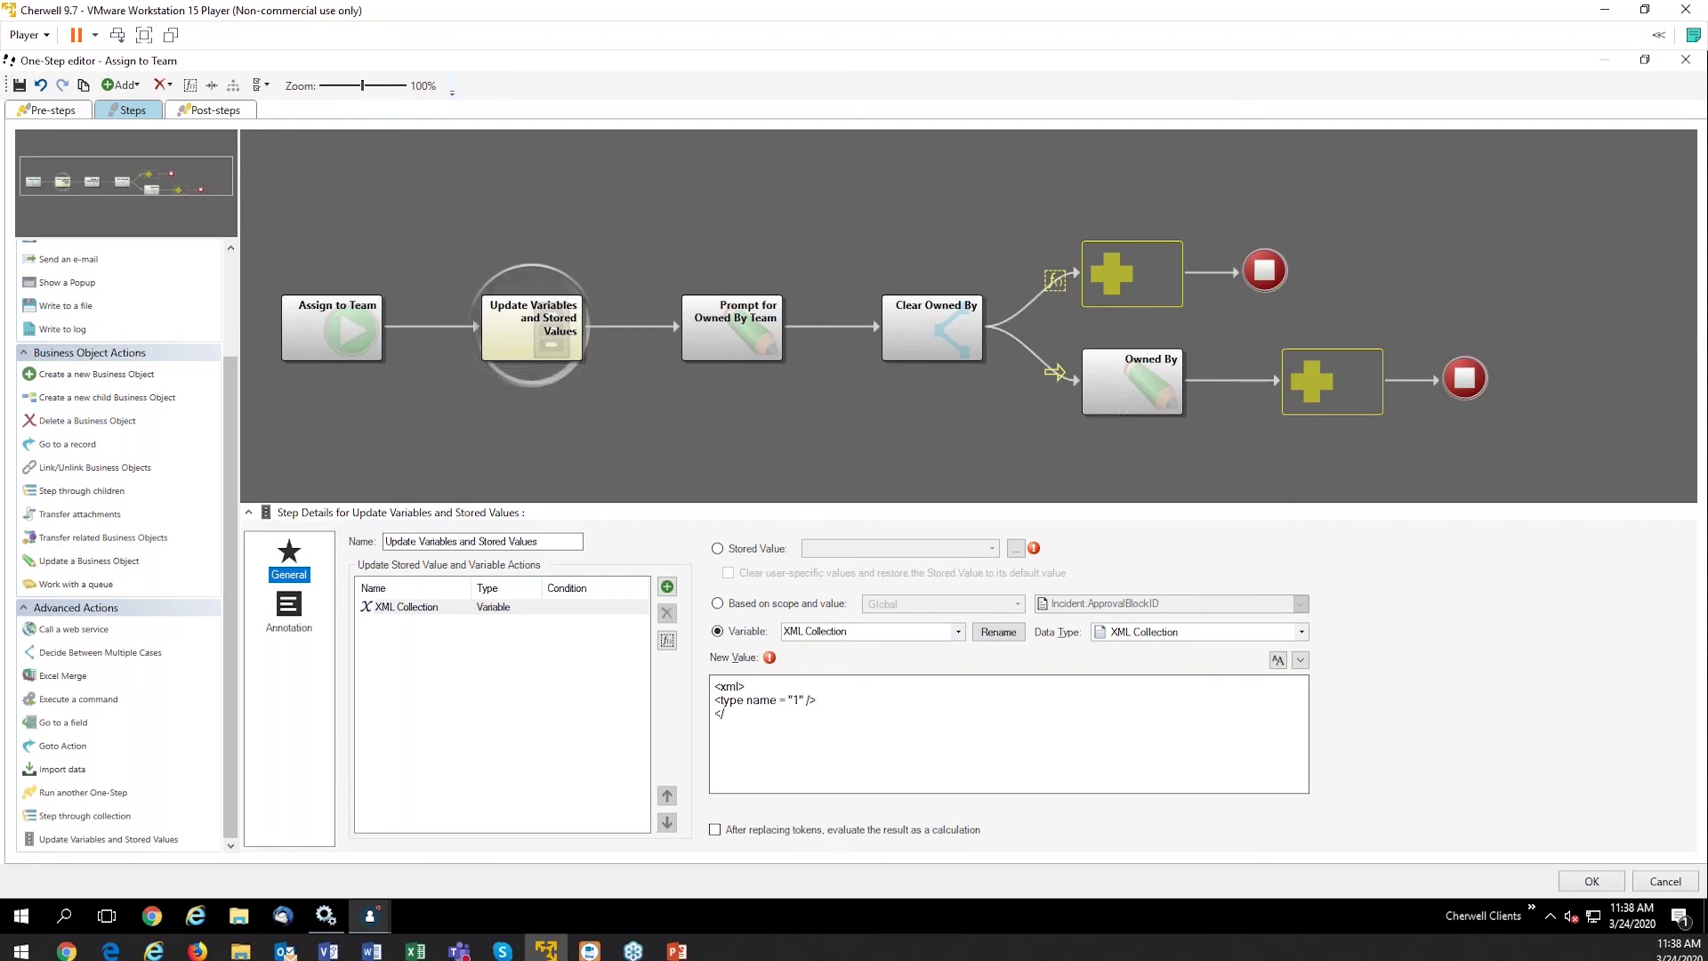
text(xml>)
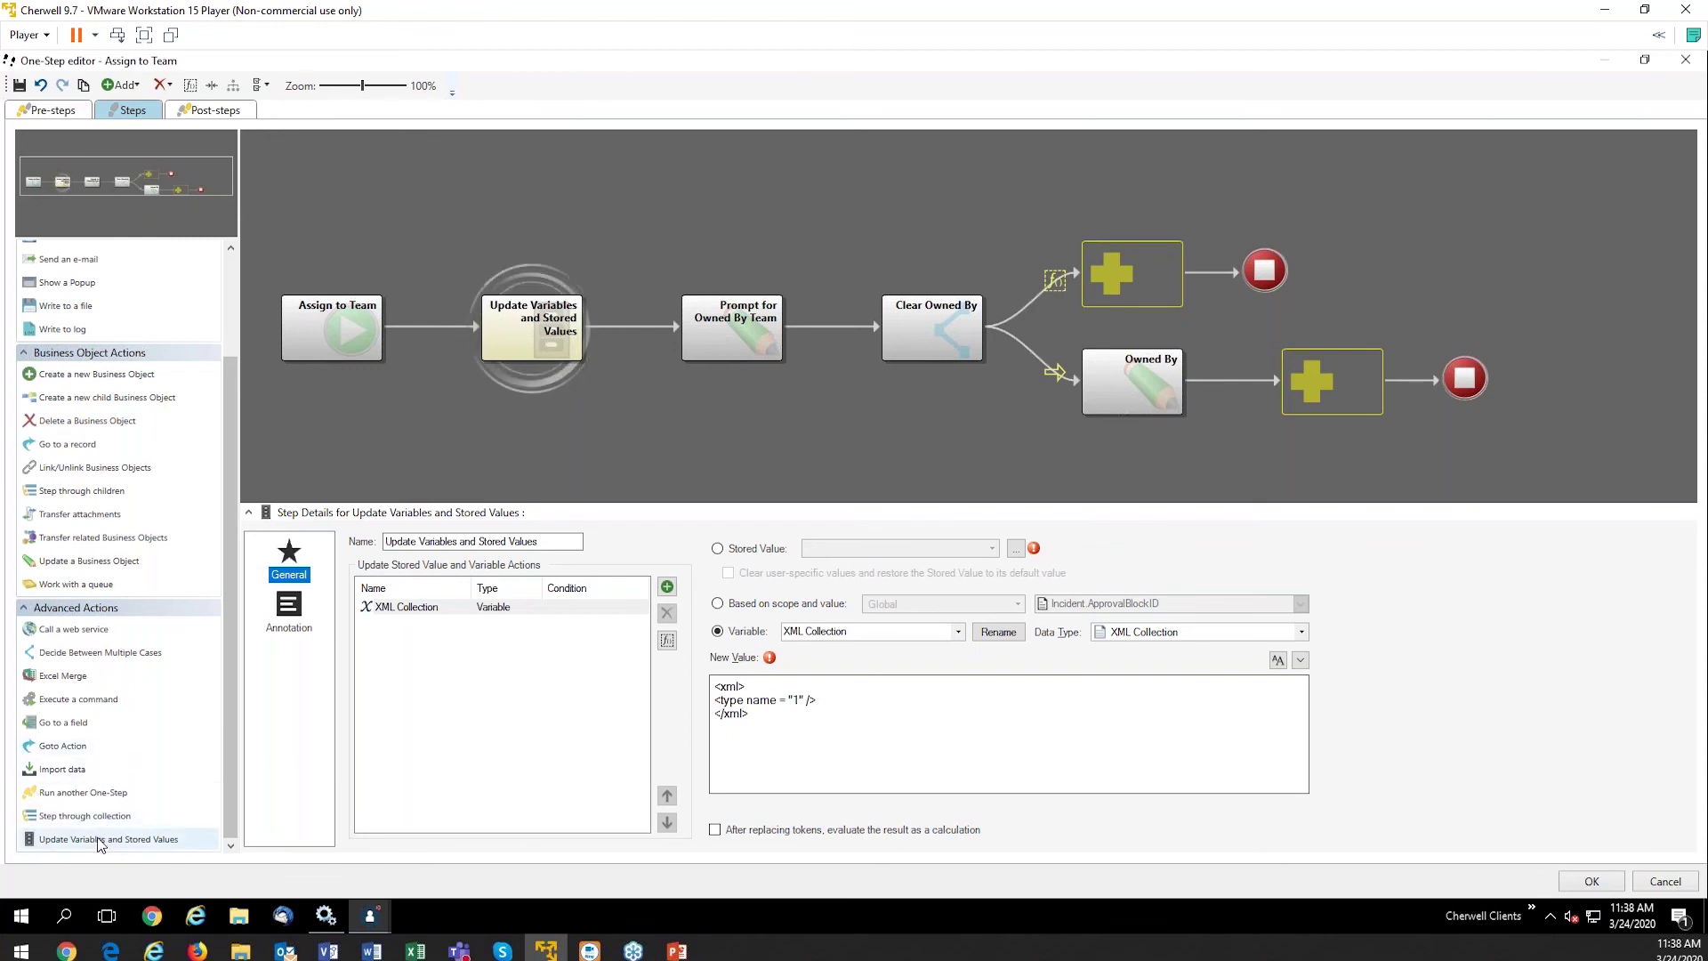
drag(104, 829, 629, 326)
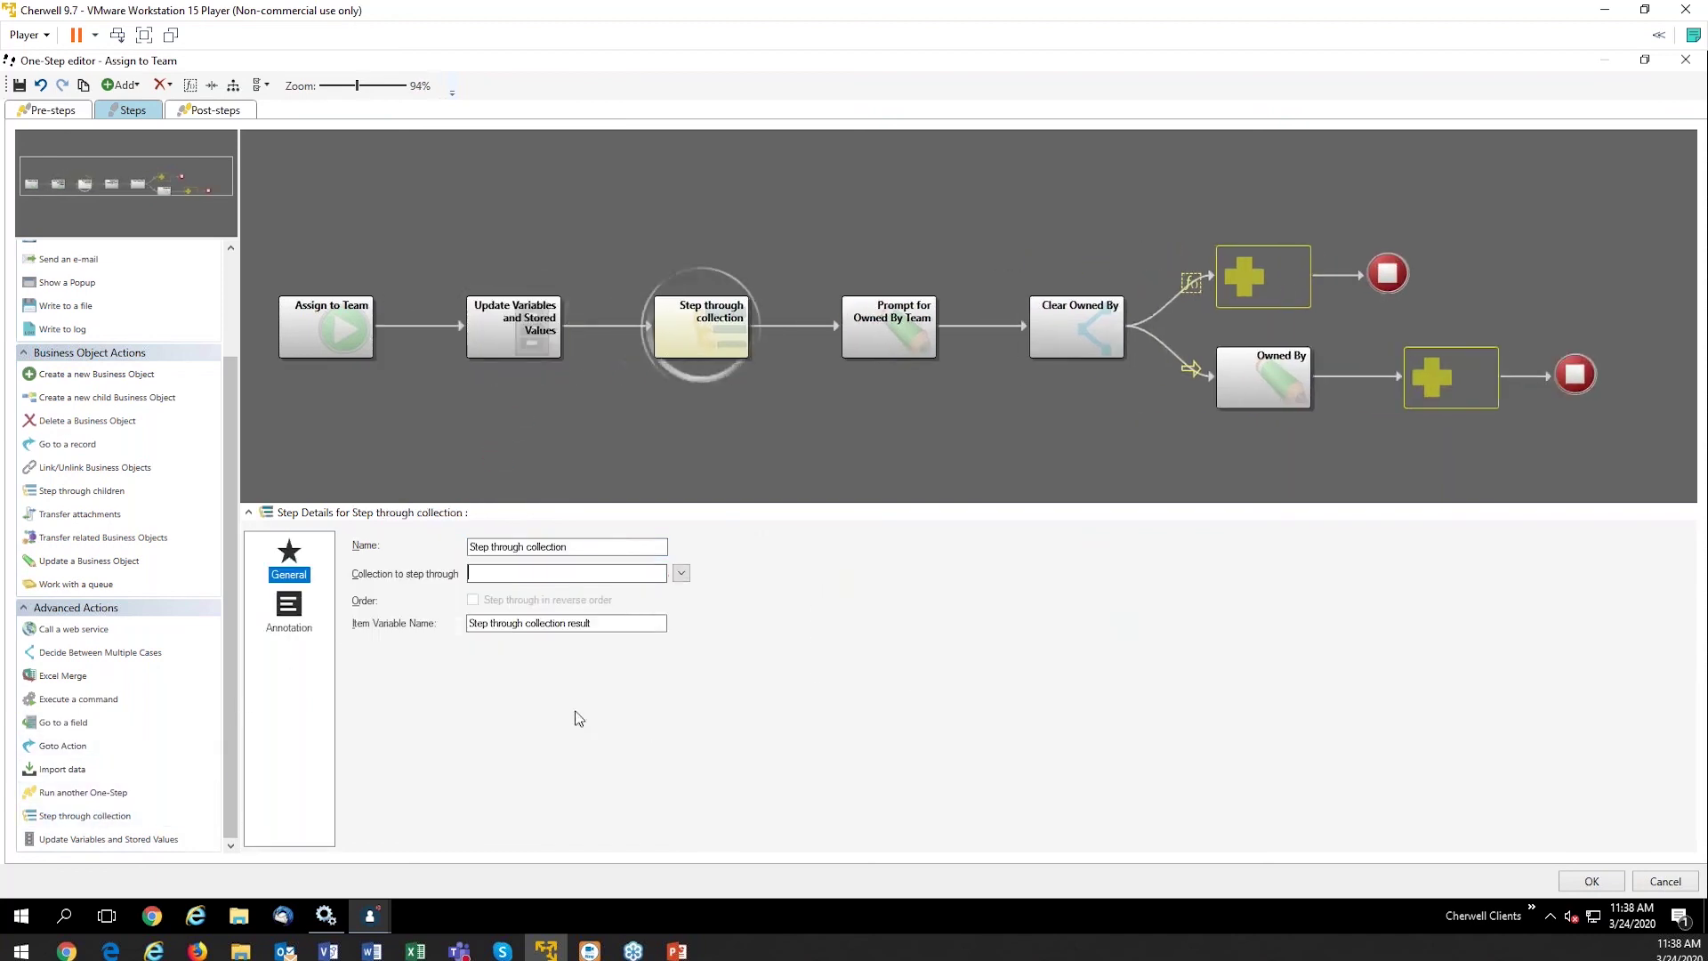
Step: Loop over the XML Collection variable with item name 'list', then drill into the loop's steps
click(680, 573)
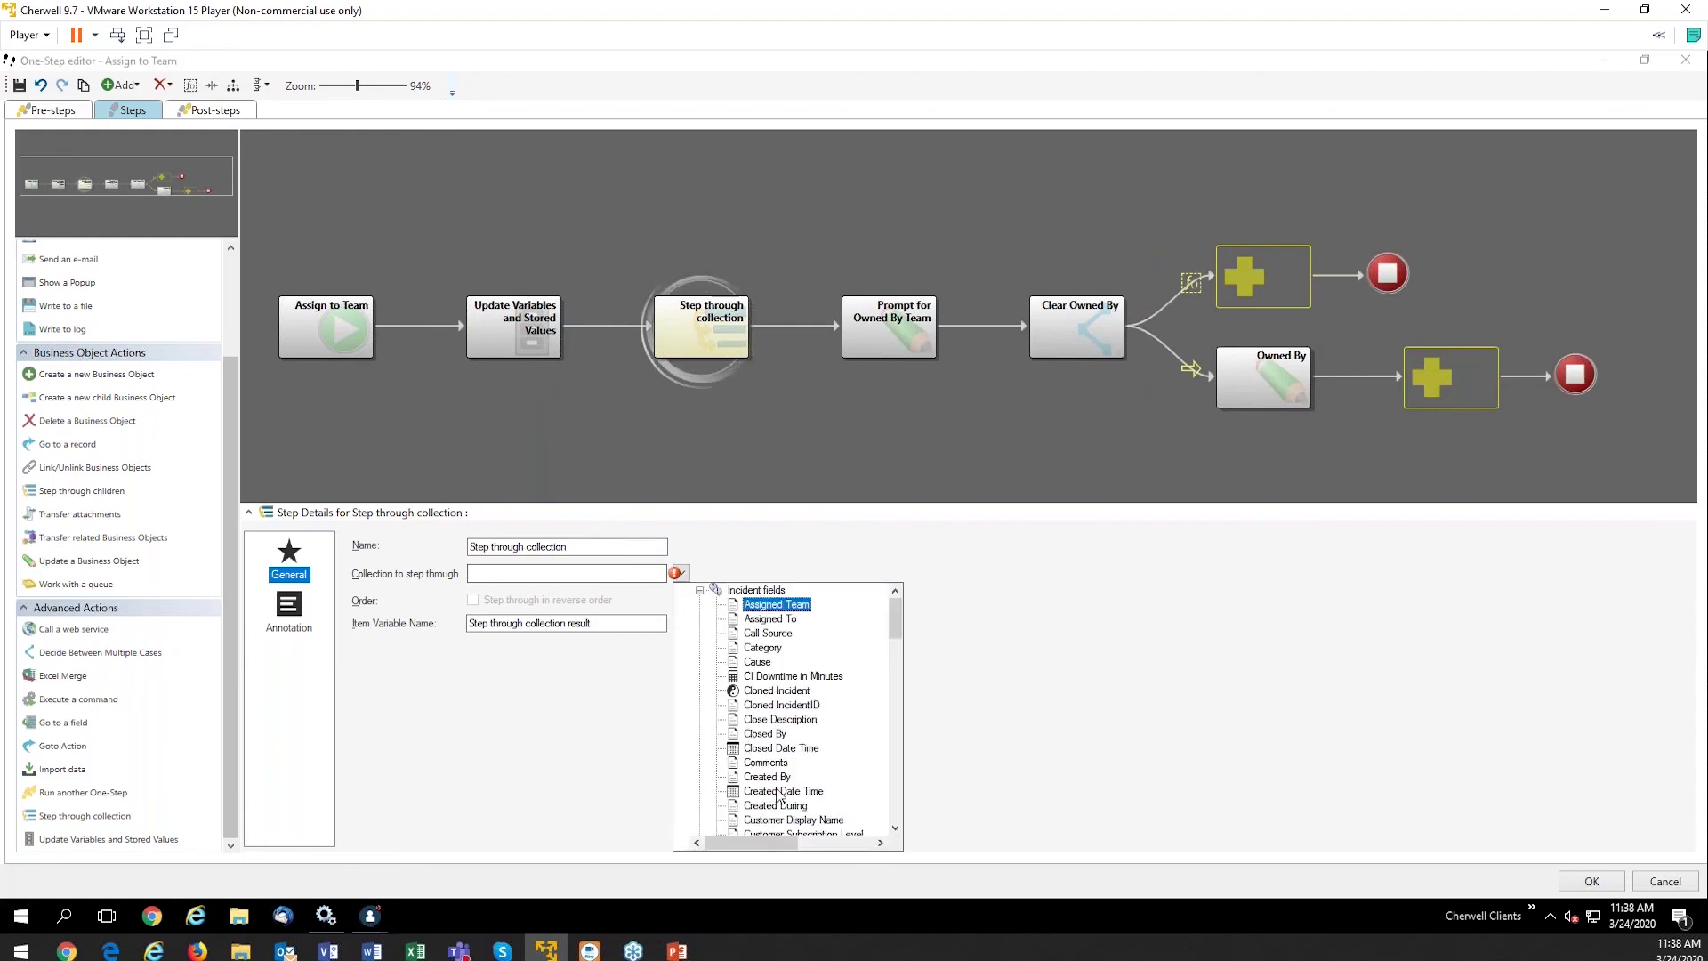
scroll(756, 756, down, 10)
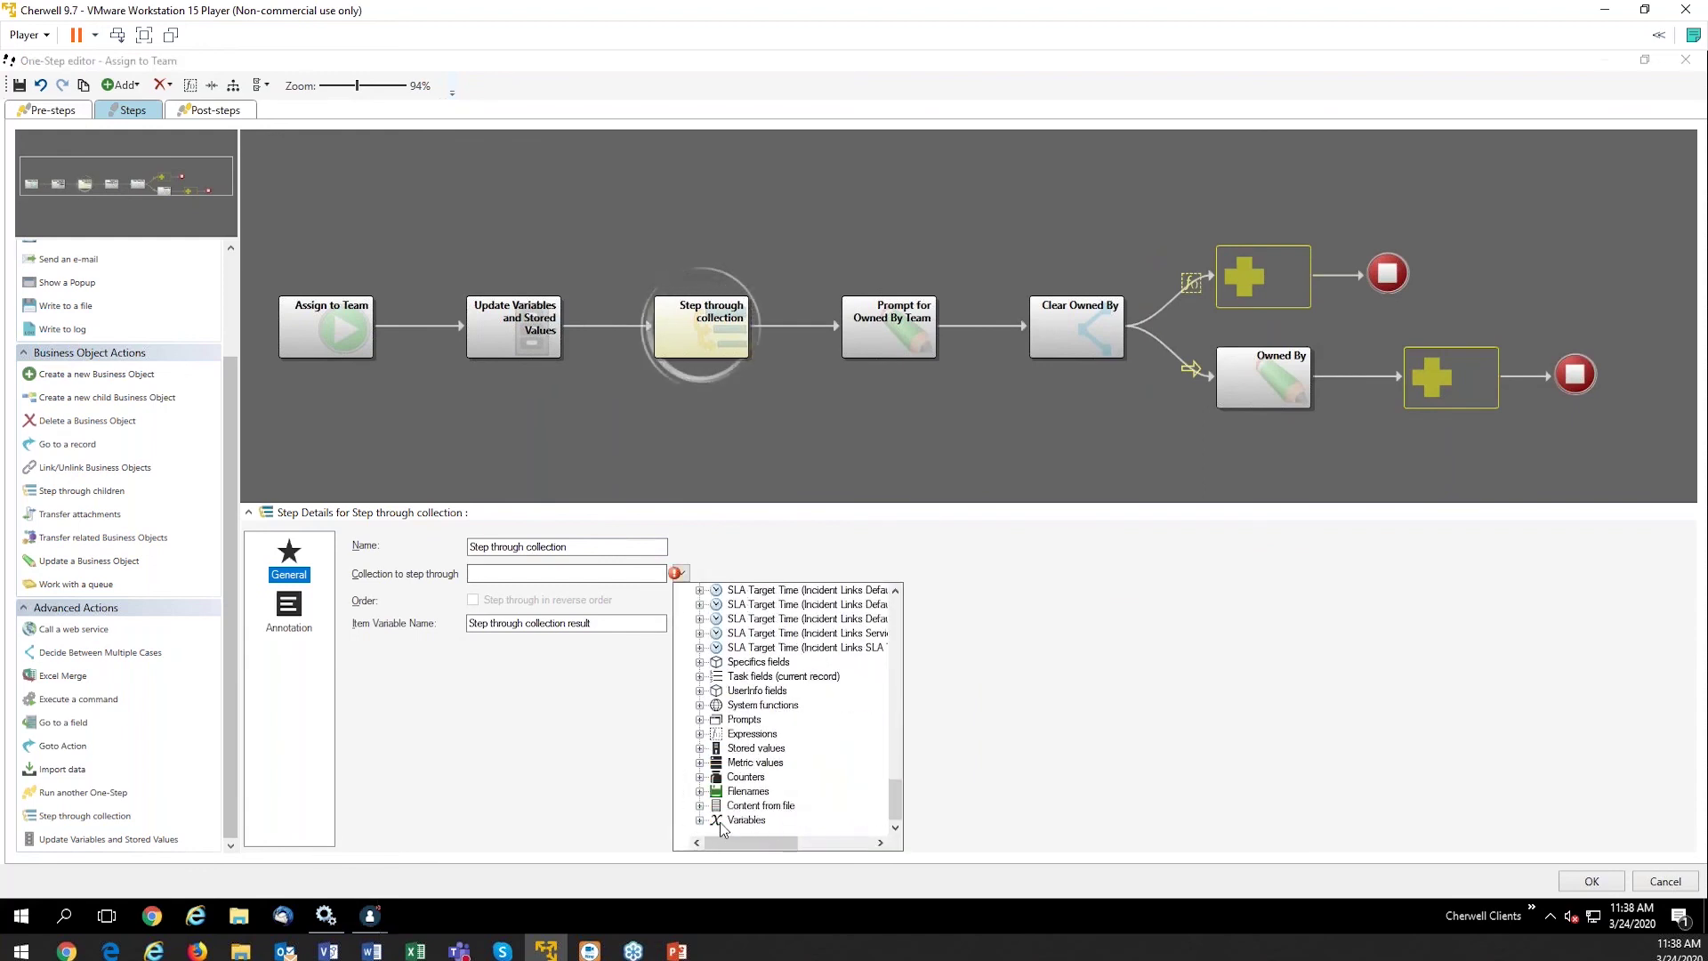
double_click(746, 820)
click(759, 779)
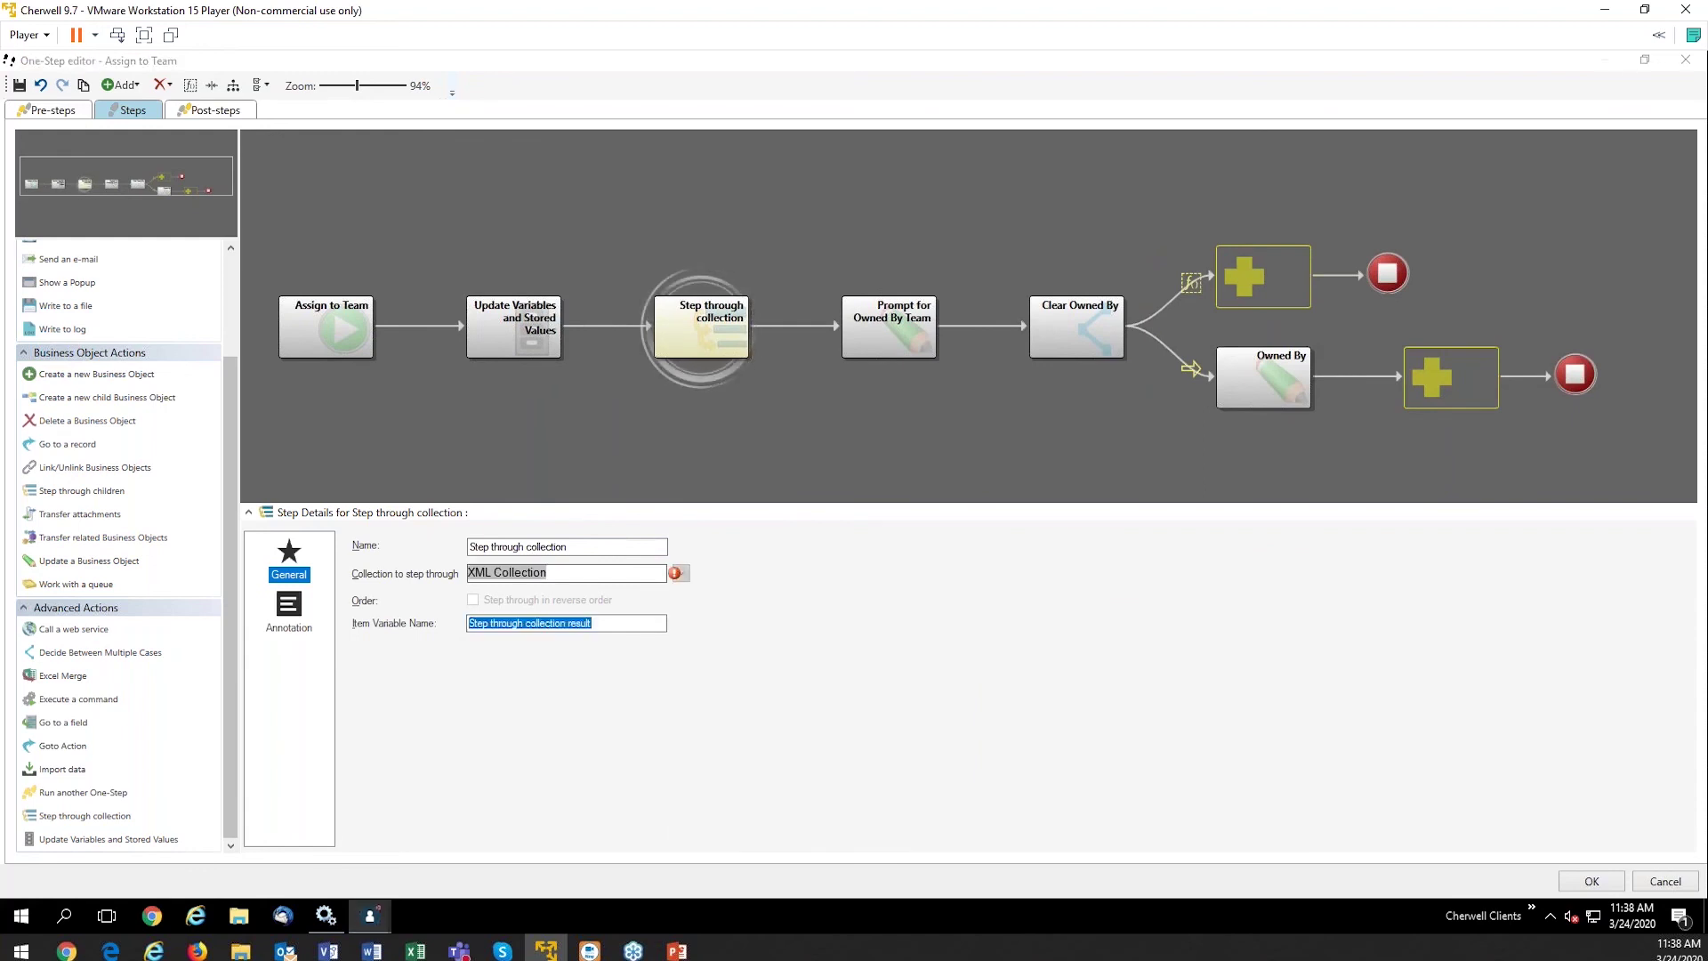
drag(594, 623, 468, 625)
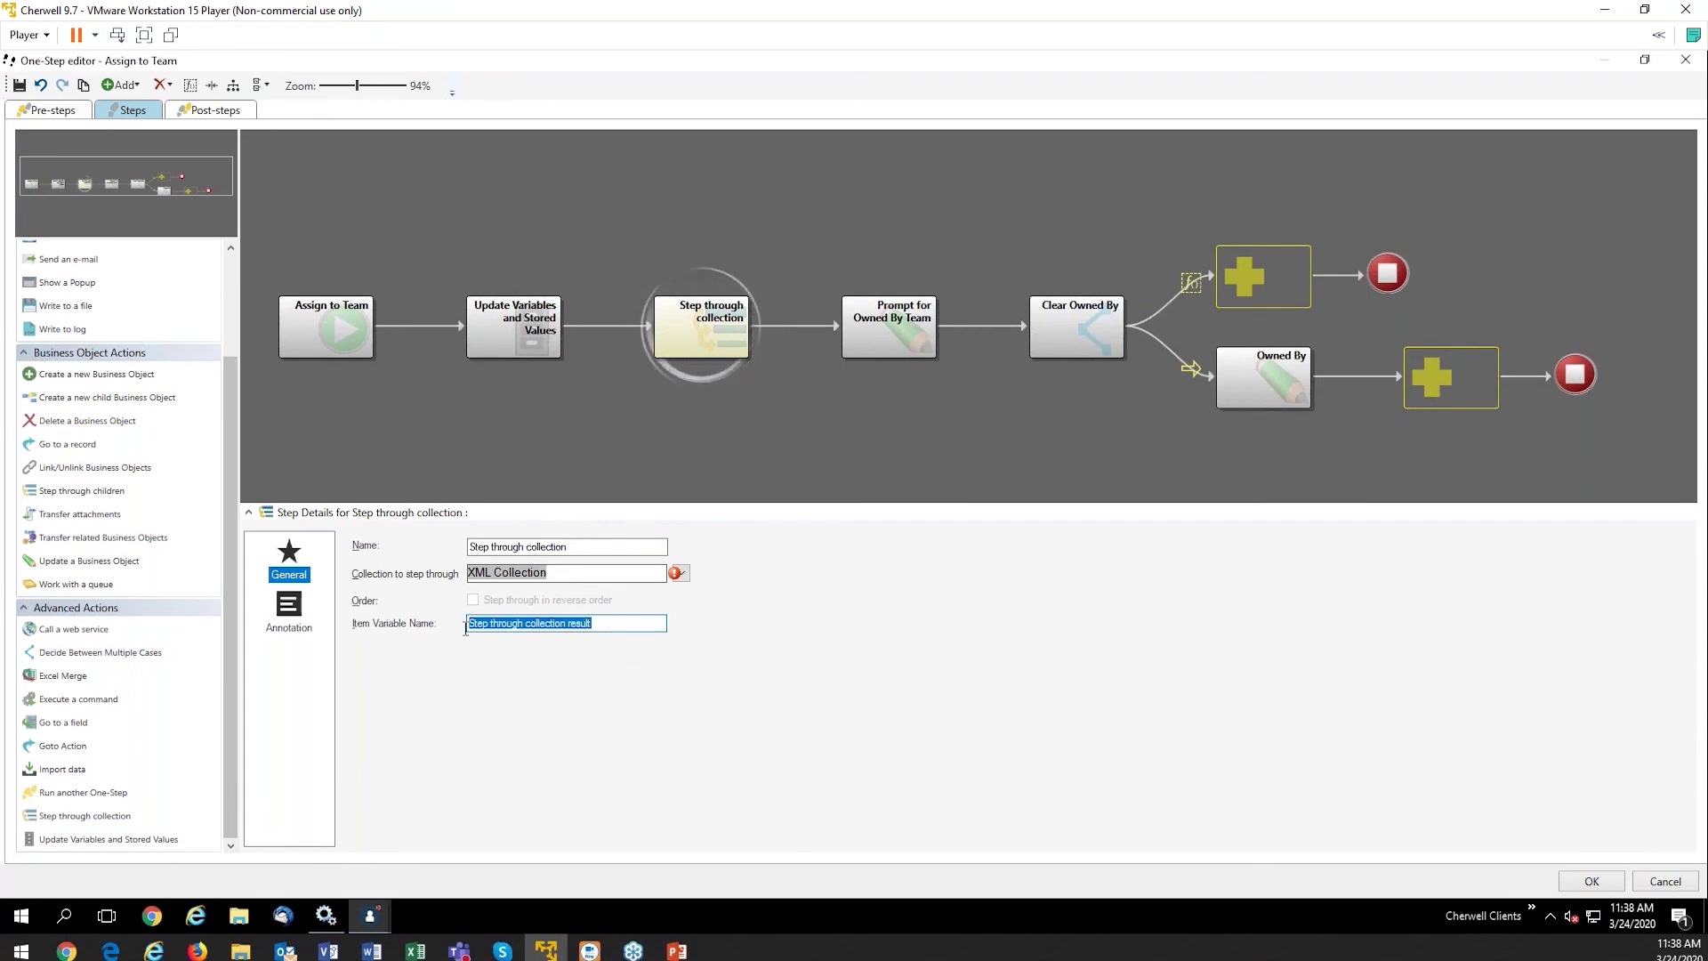
text(list)
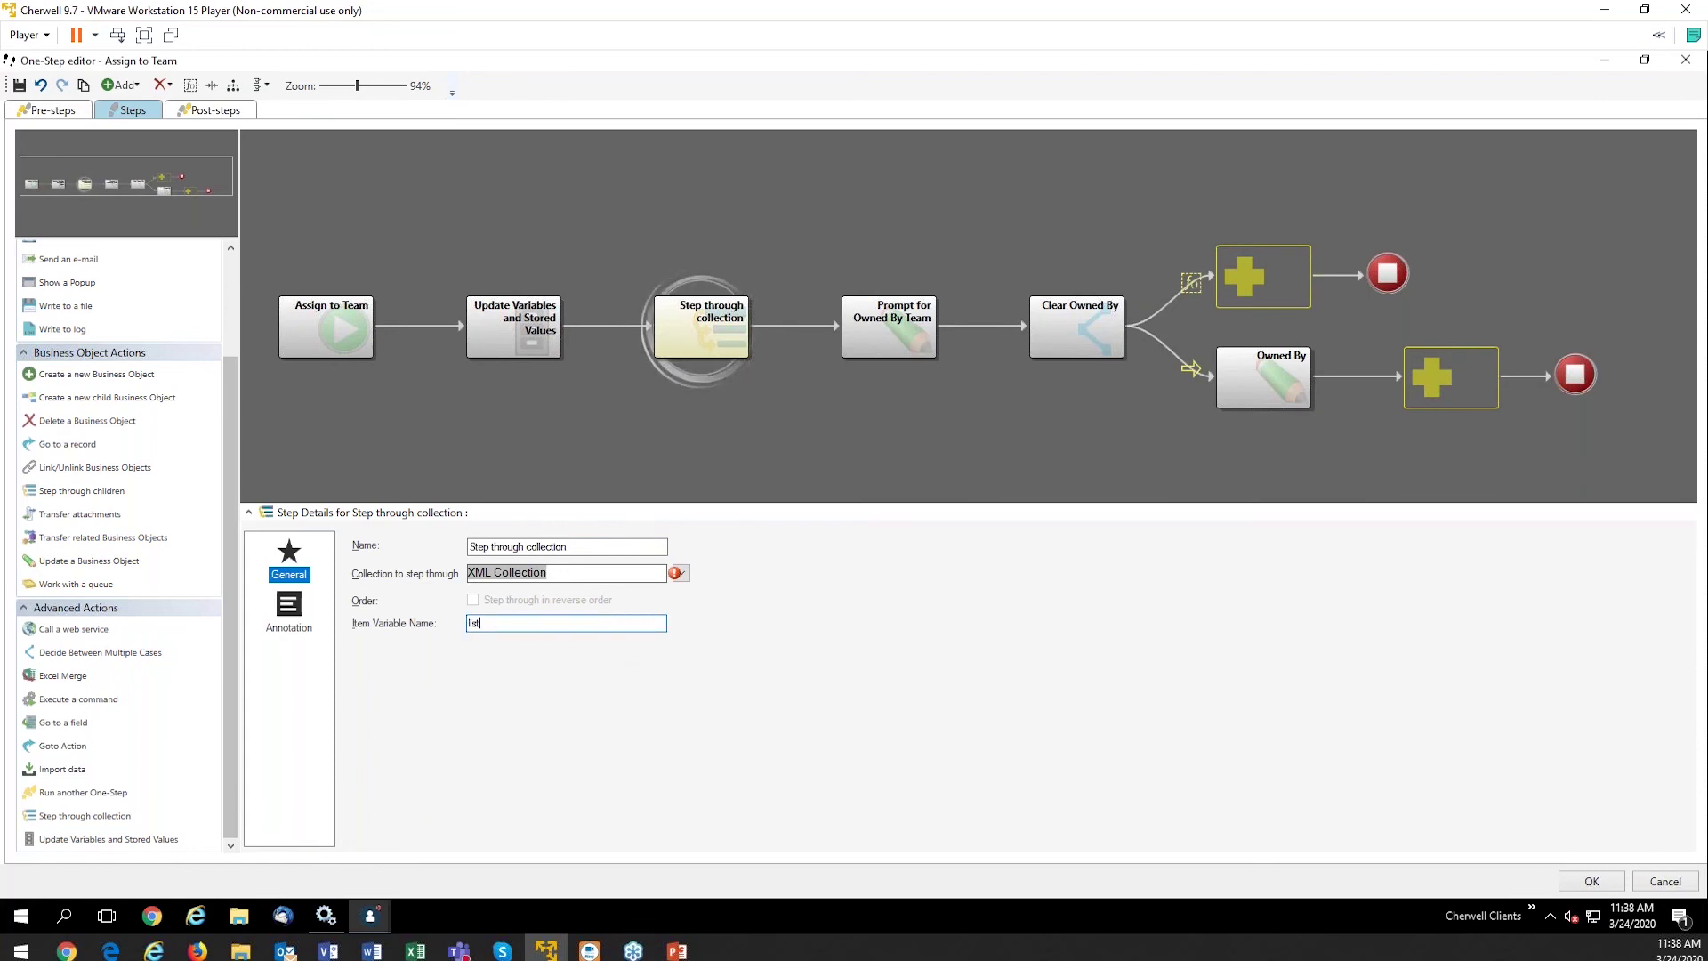
key(Tab)
double_click(701, 327)
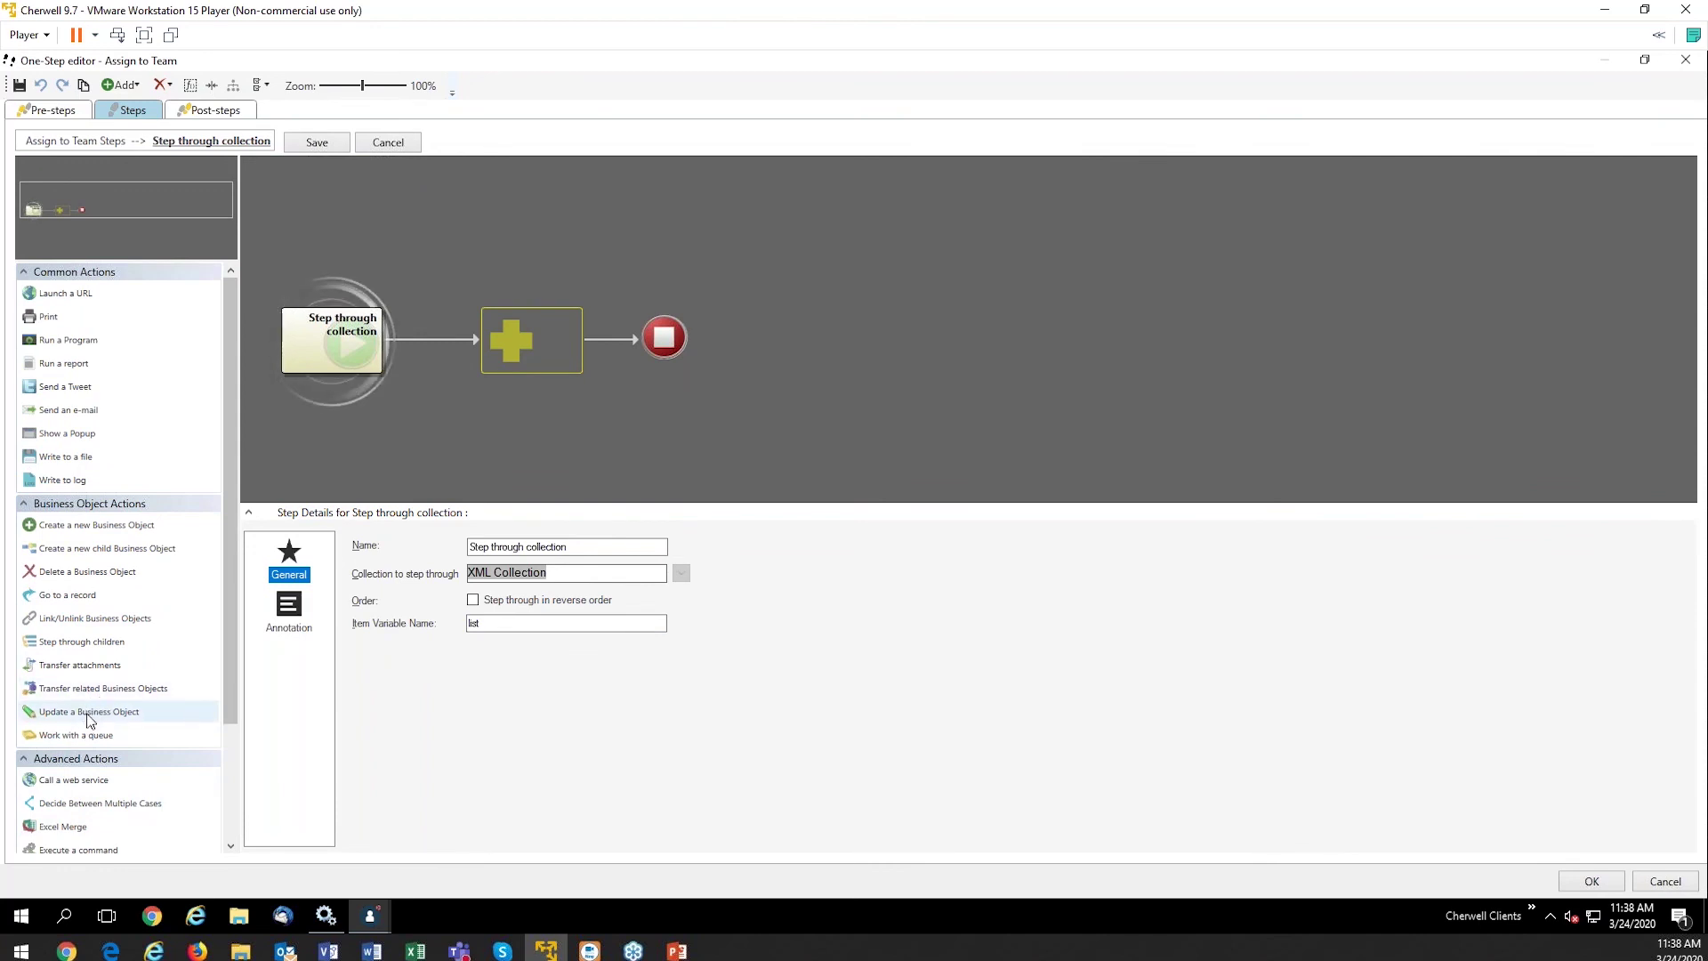
Step: Add an Update a Business Object step setting Assigned Team's template to the list variable
drag(86, 723, 512, 352)
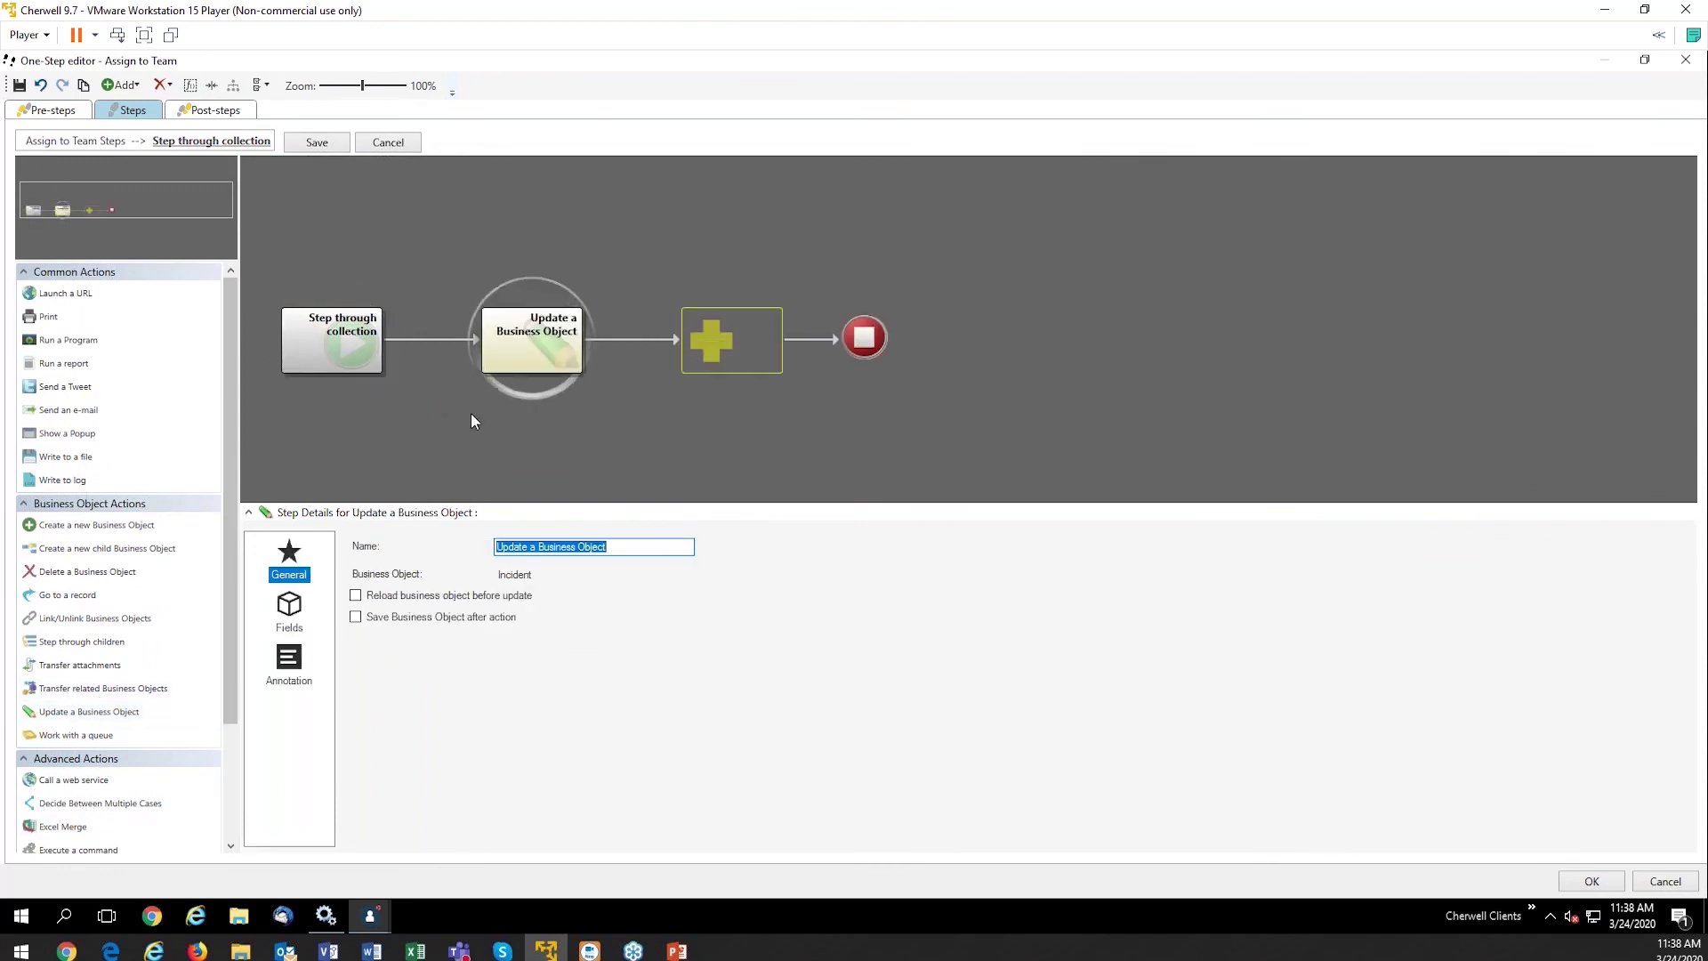
click(290, 610)
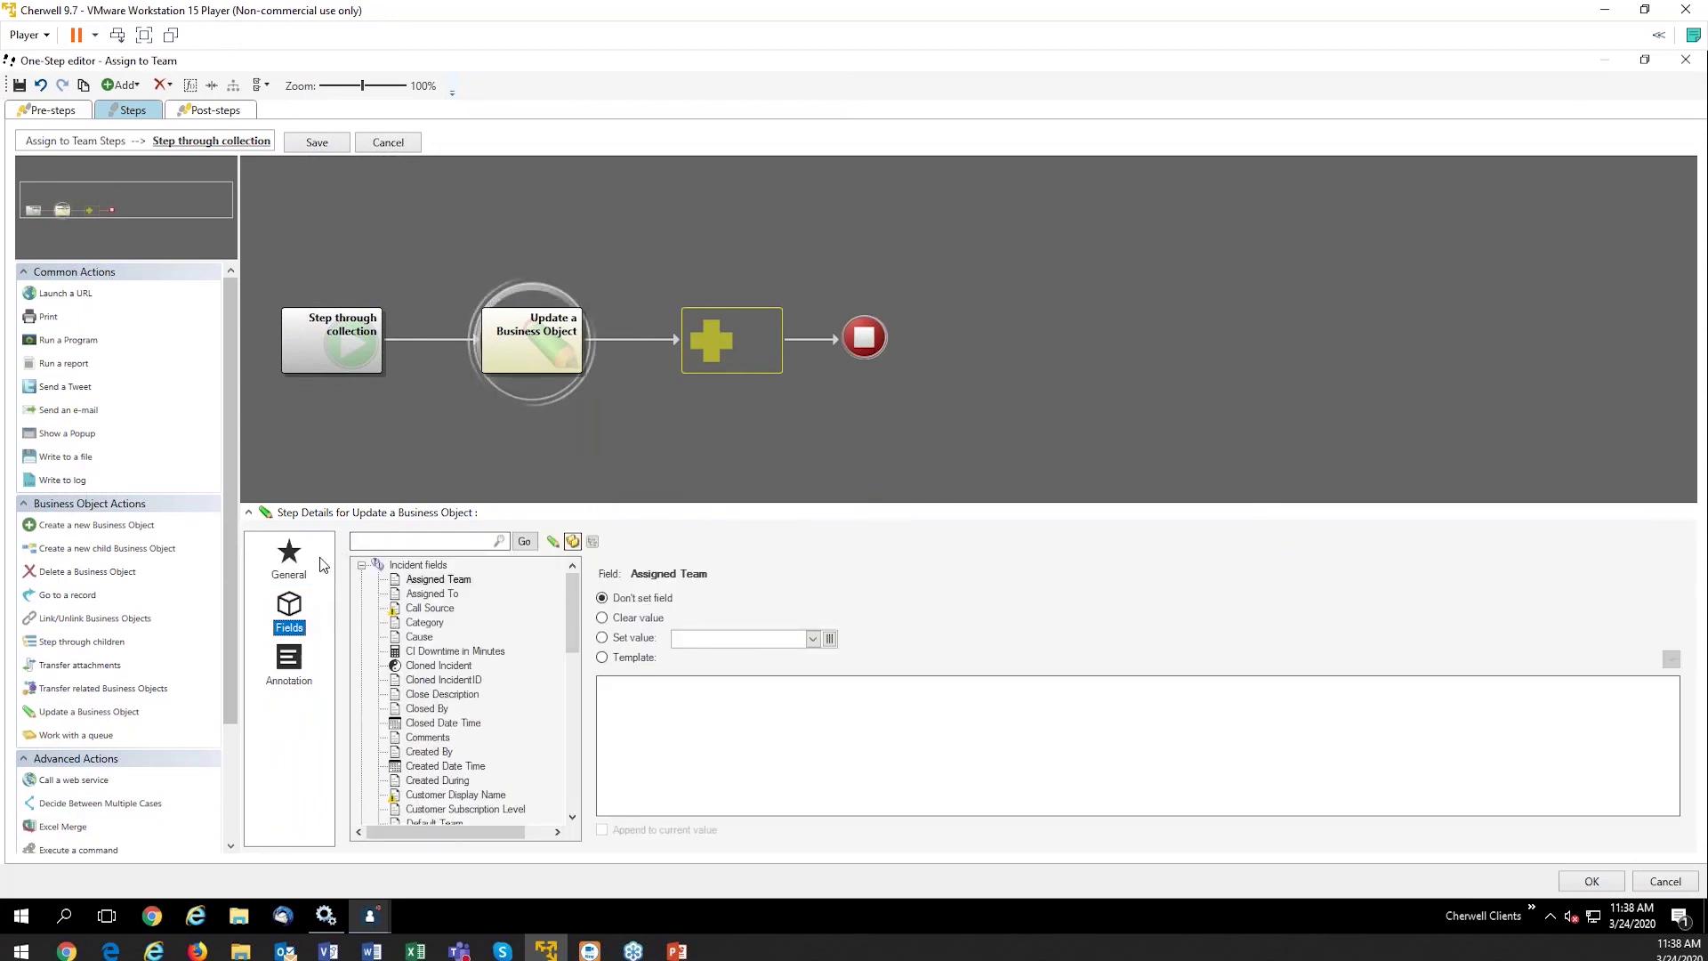
click(430, 579)
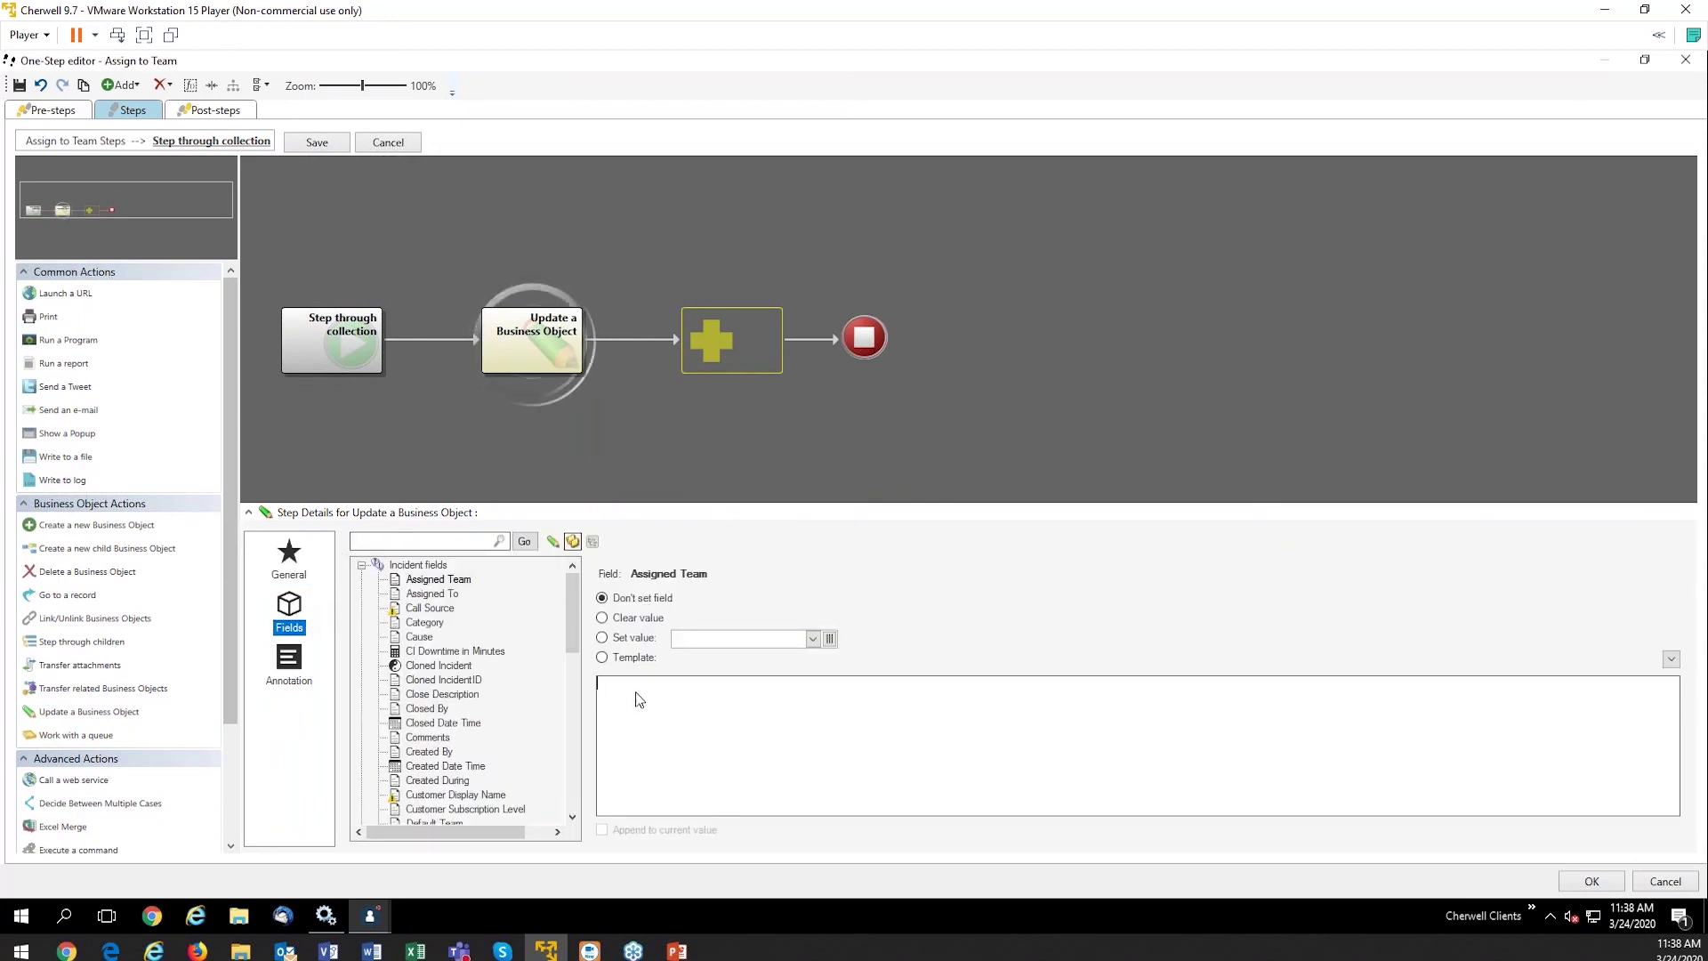
click(613, 658)
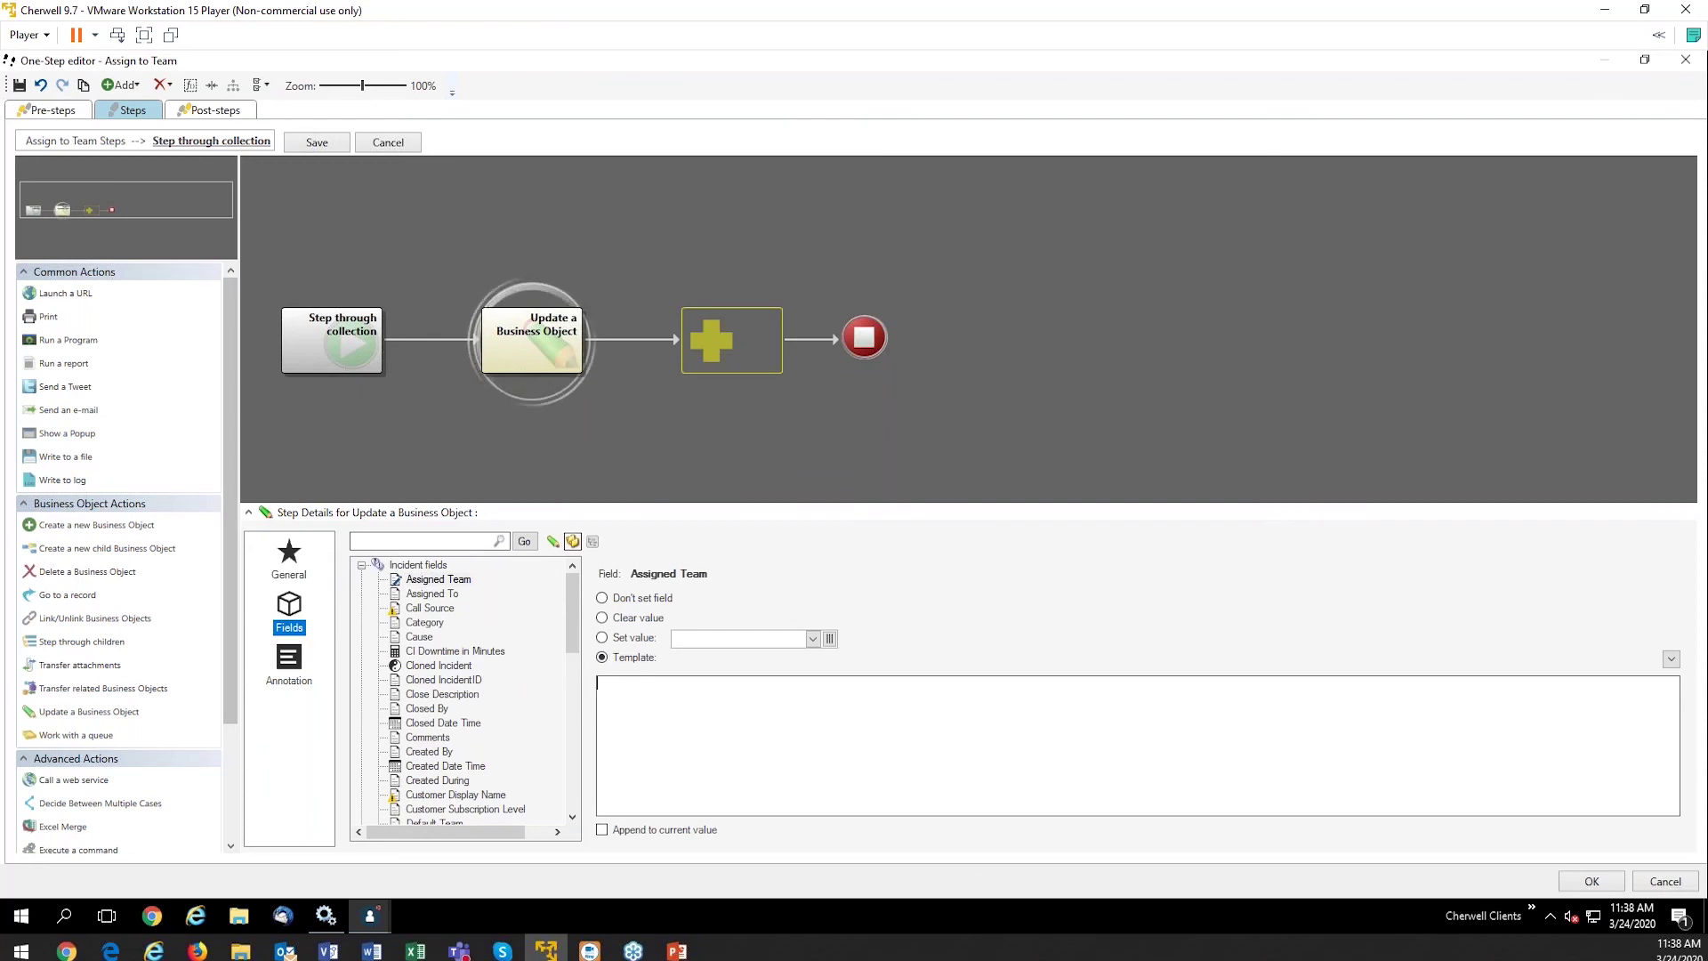
right_click(630, 685)
scroll(707, 552, down, 10)
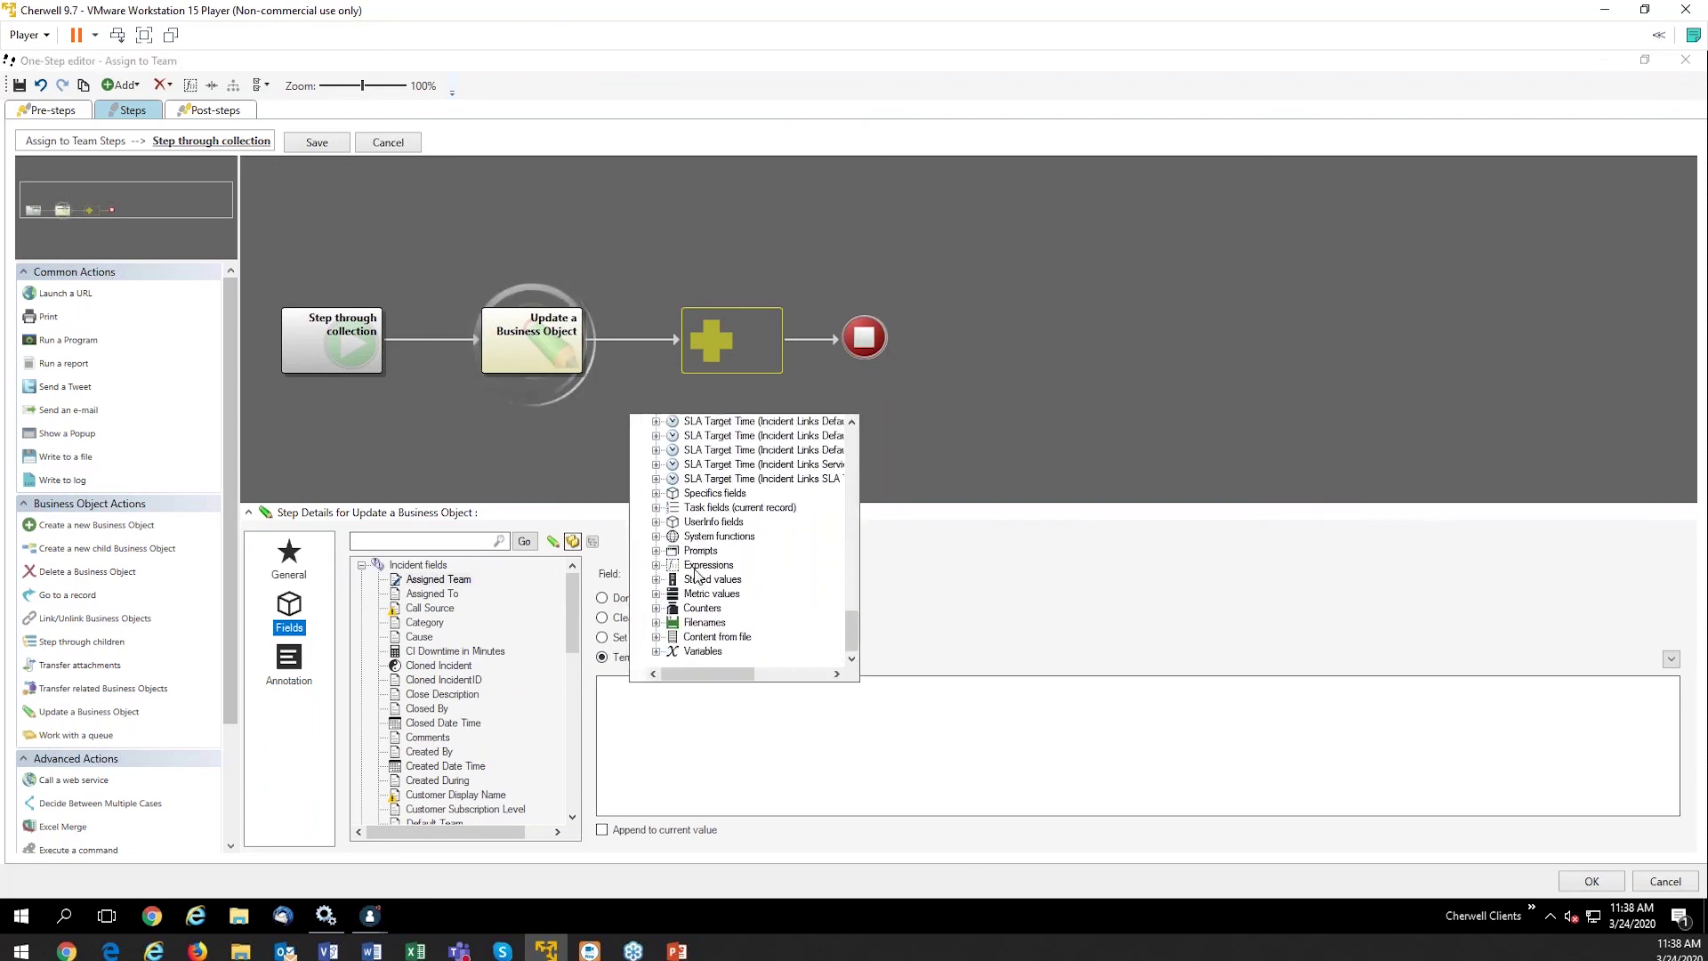
double_click(719, 616)
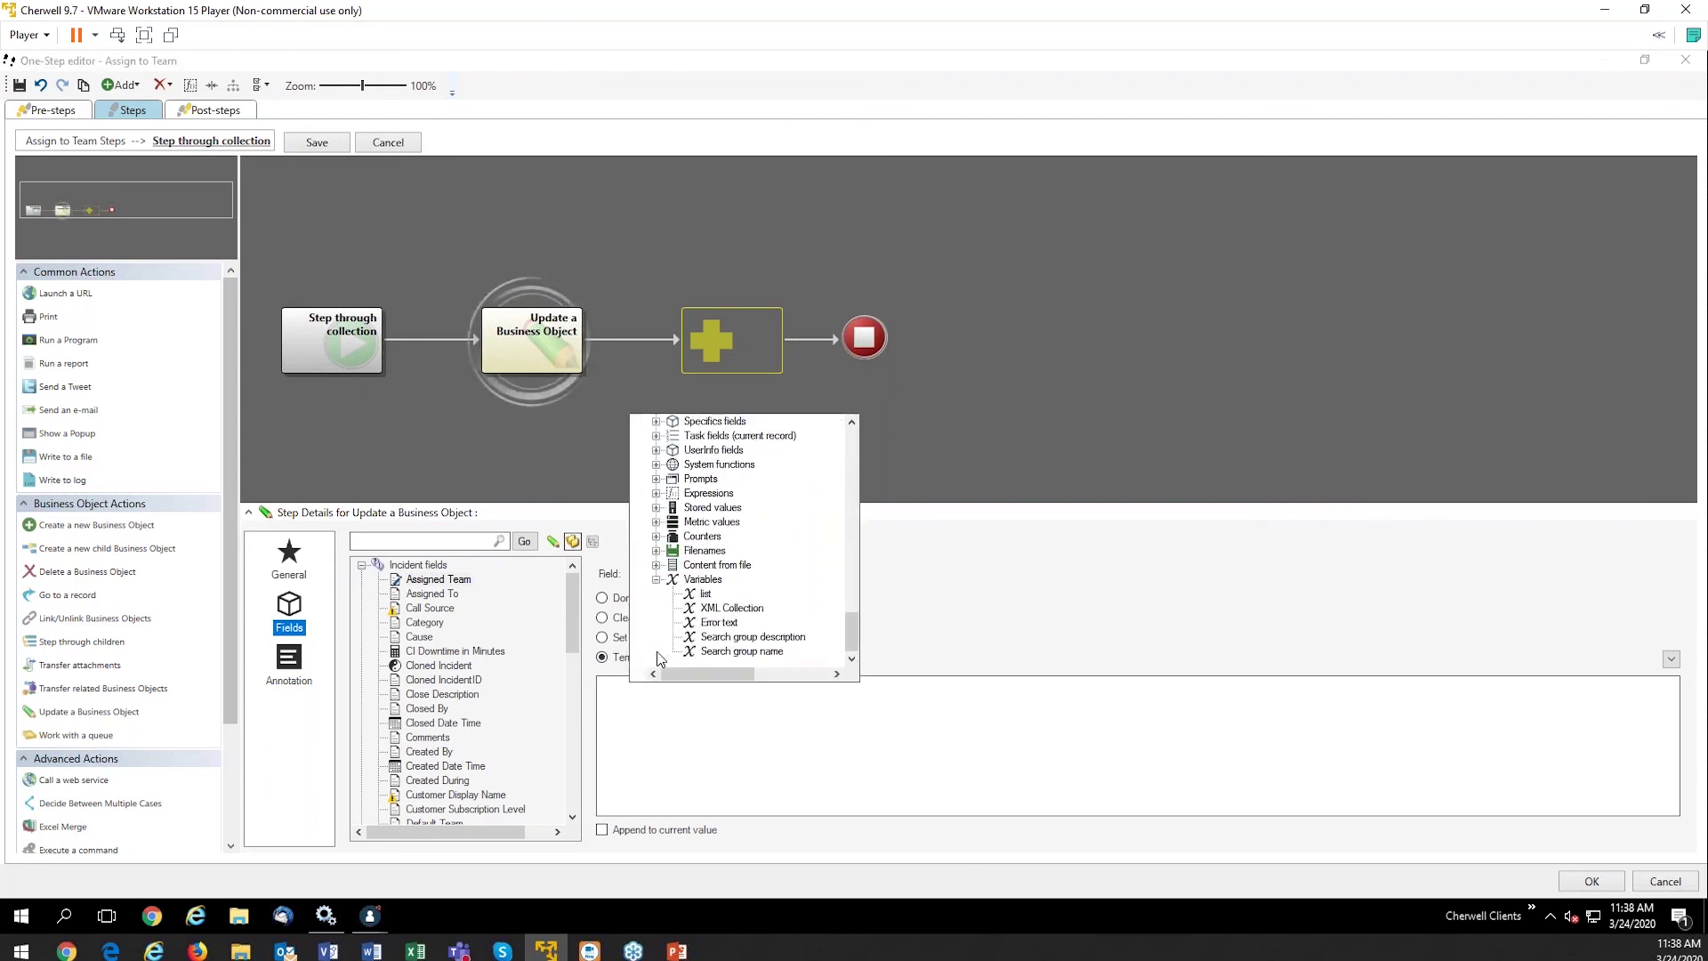
double_click(711, 594)
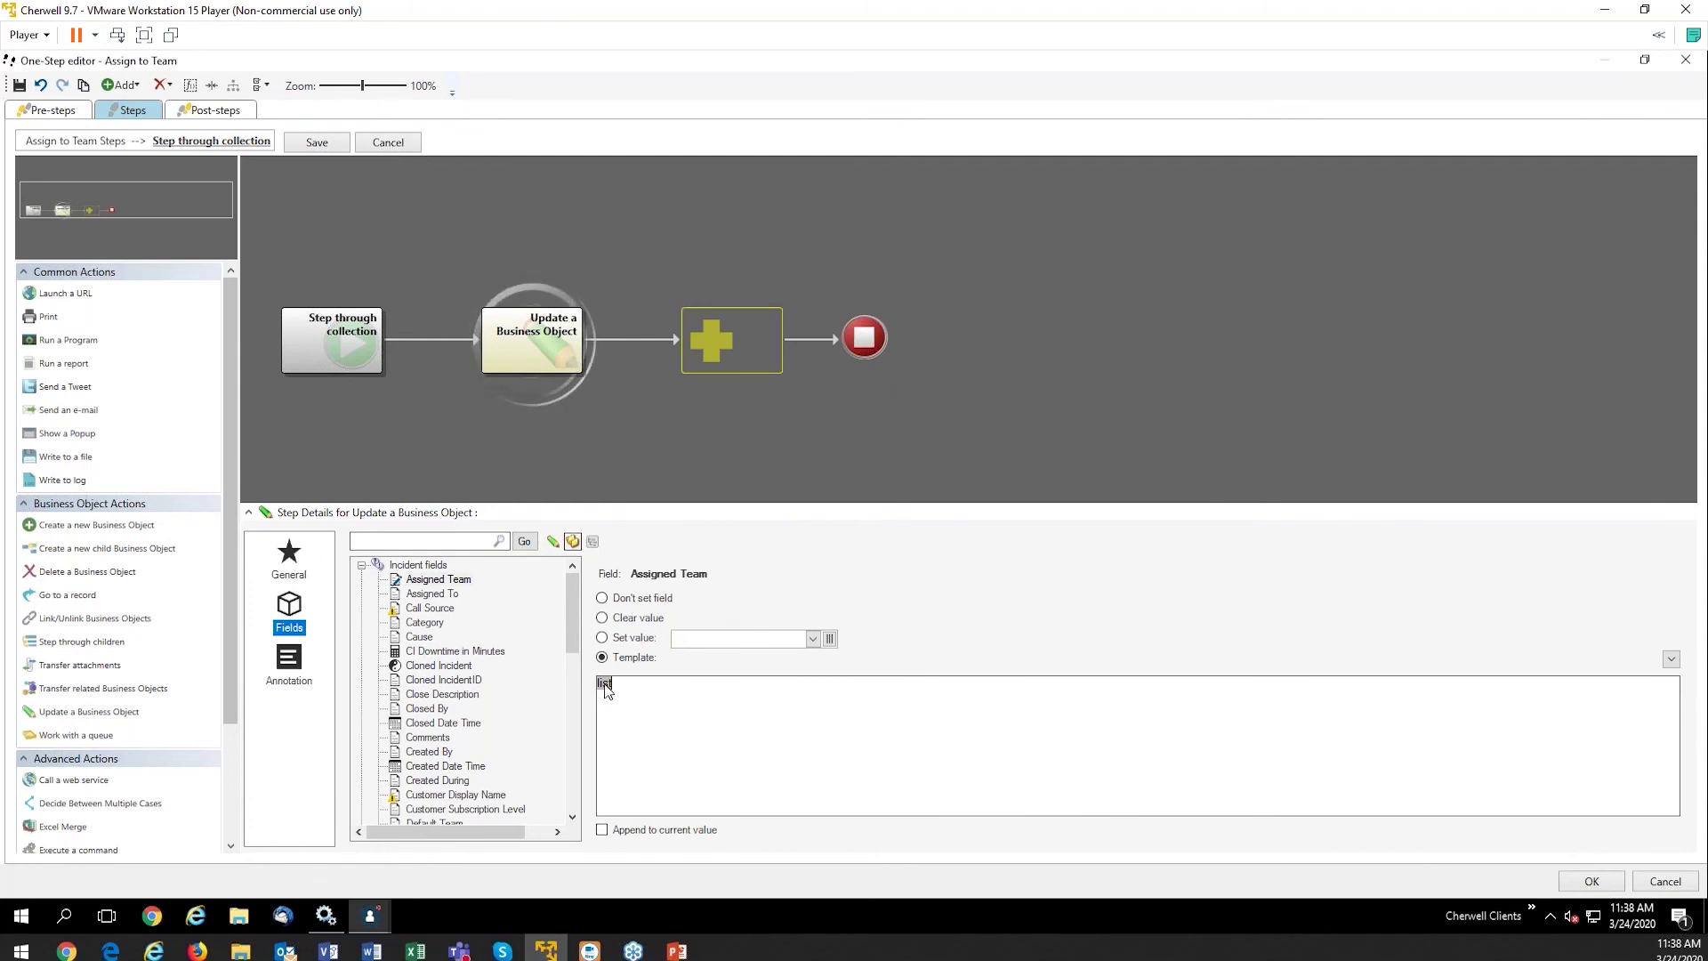
Step: Give the list value a String from Attribute modifier for attribute 'type', then return to PowerPoint
right_click(604, 683)
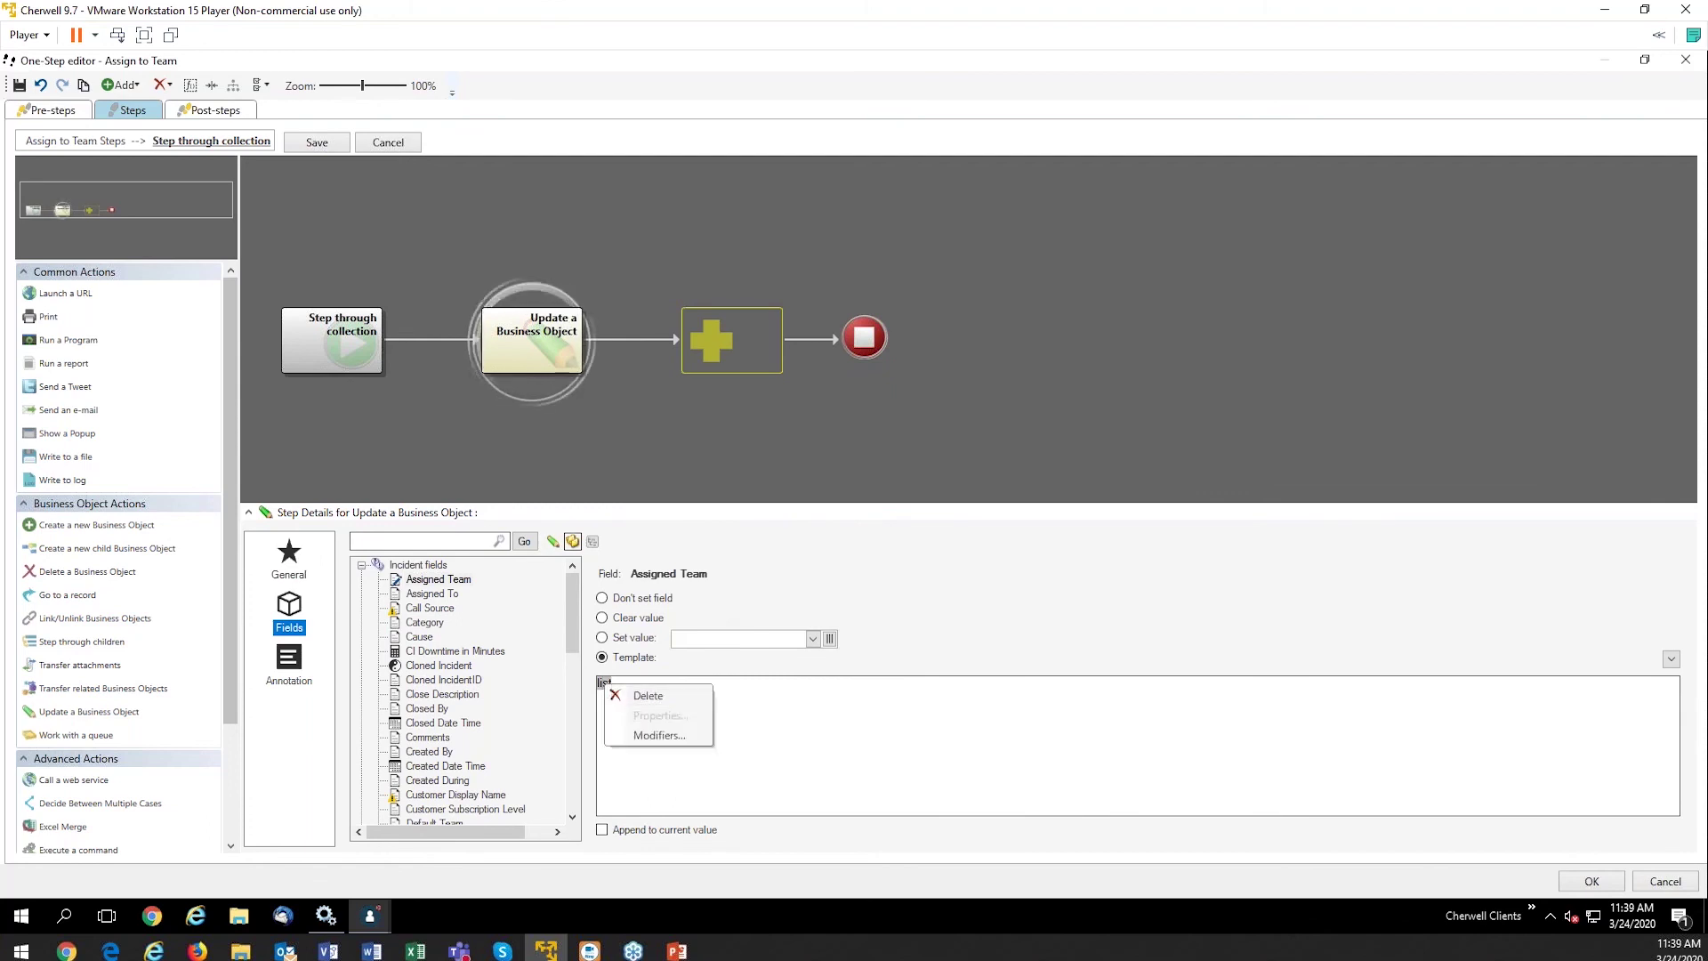
click(659, 735)
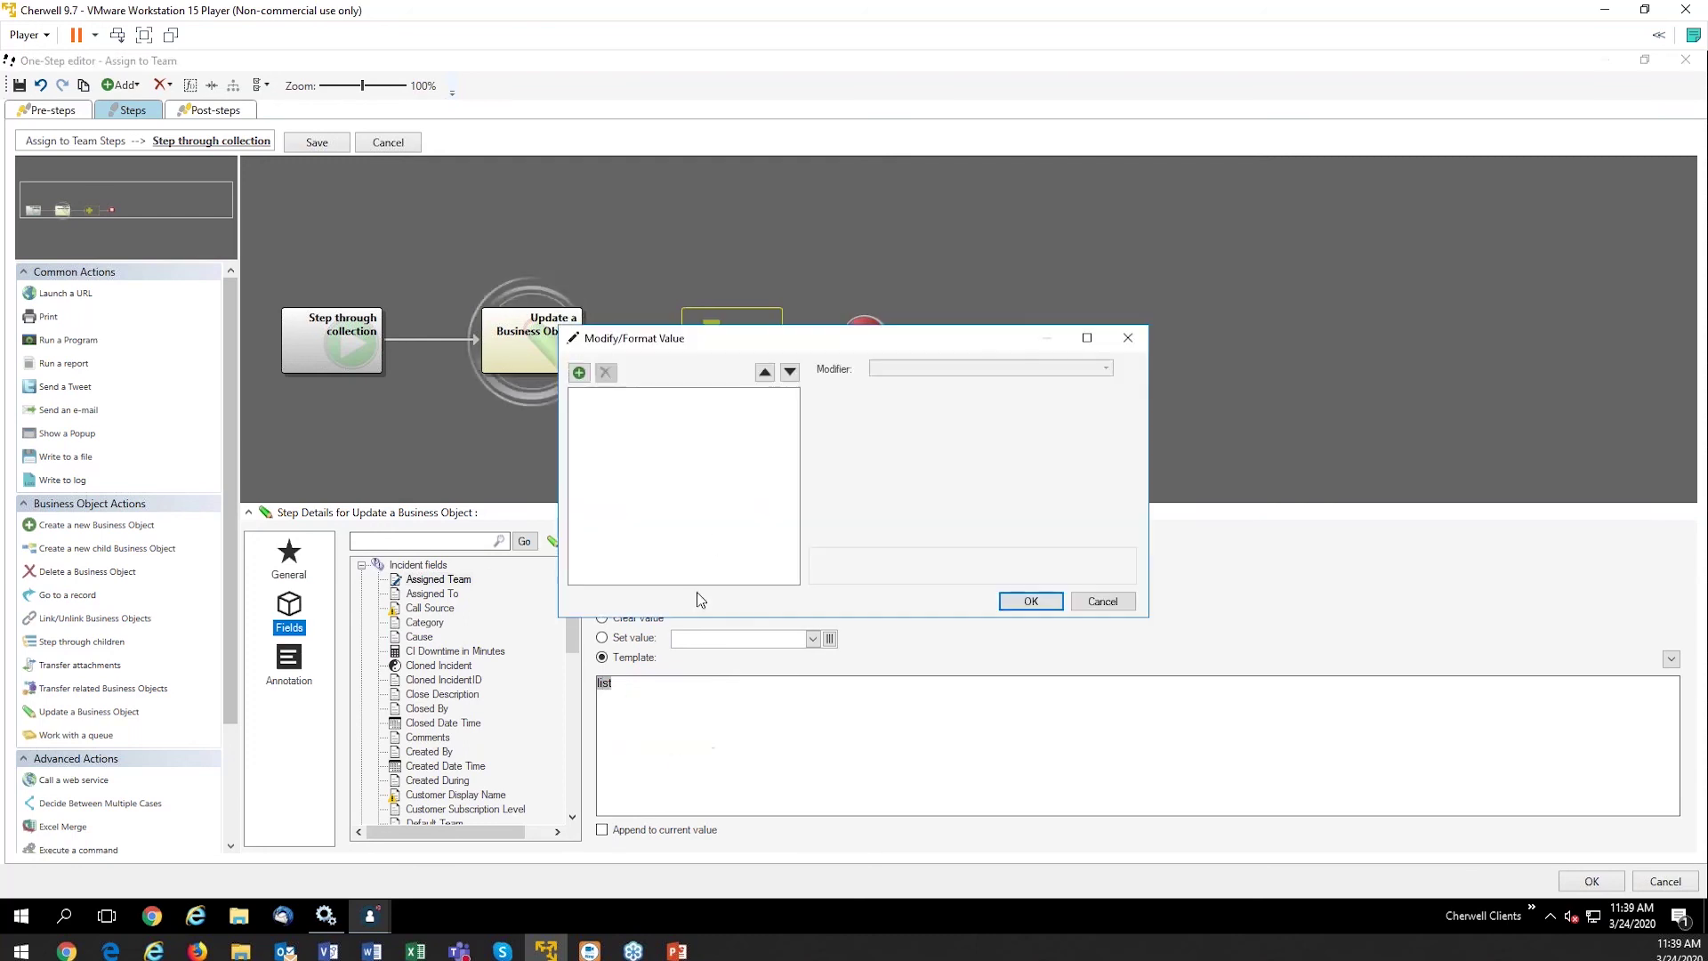
click(579, 372)
click(939, 370)
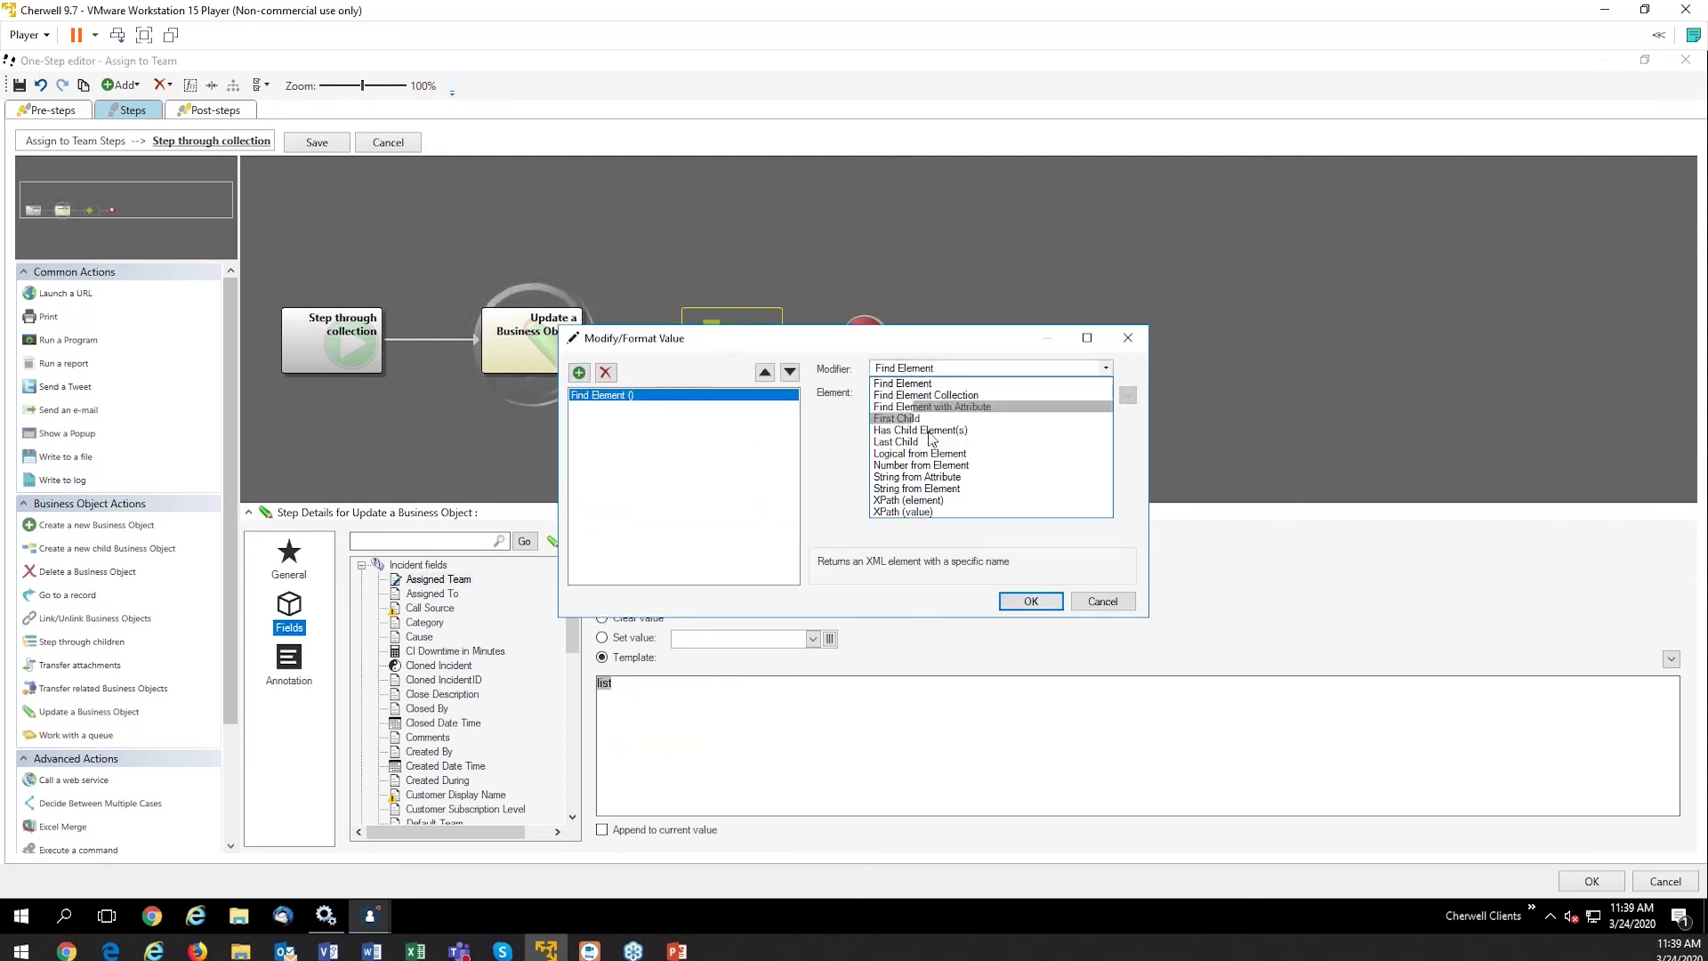
click(925, 477)
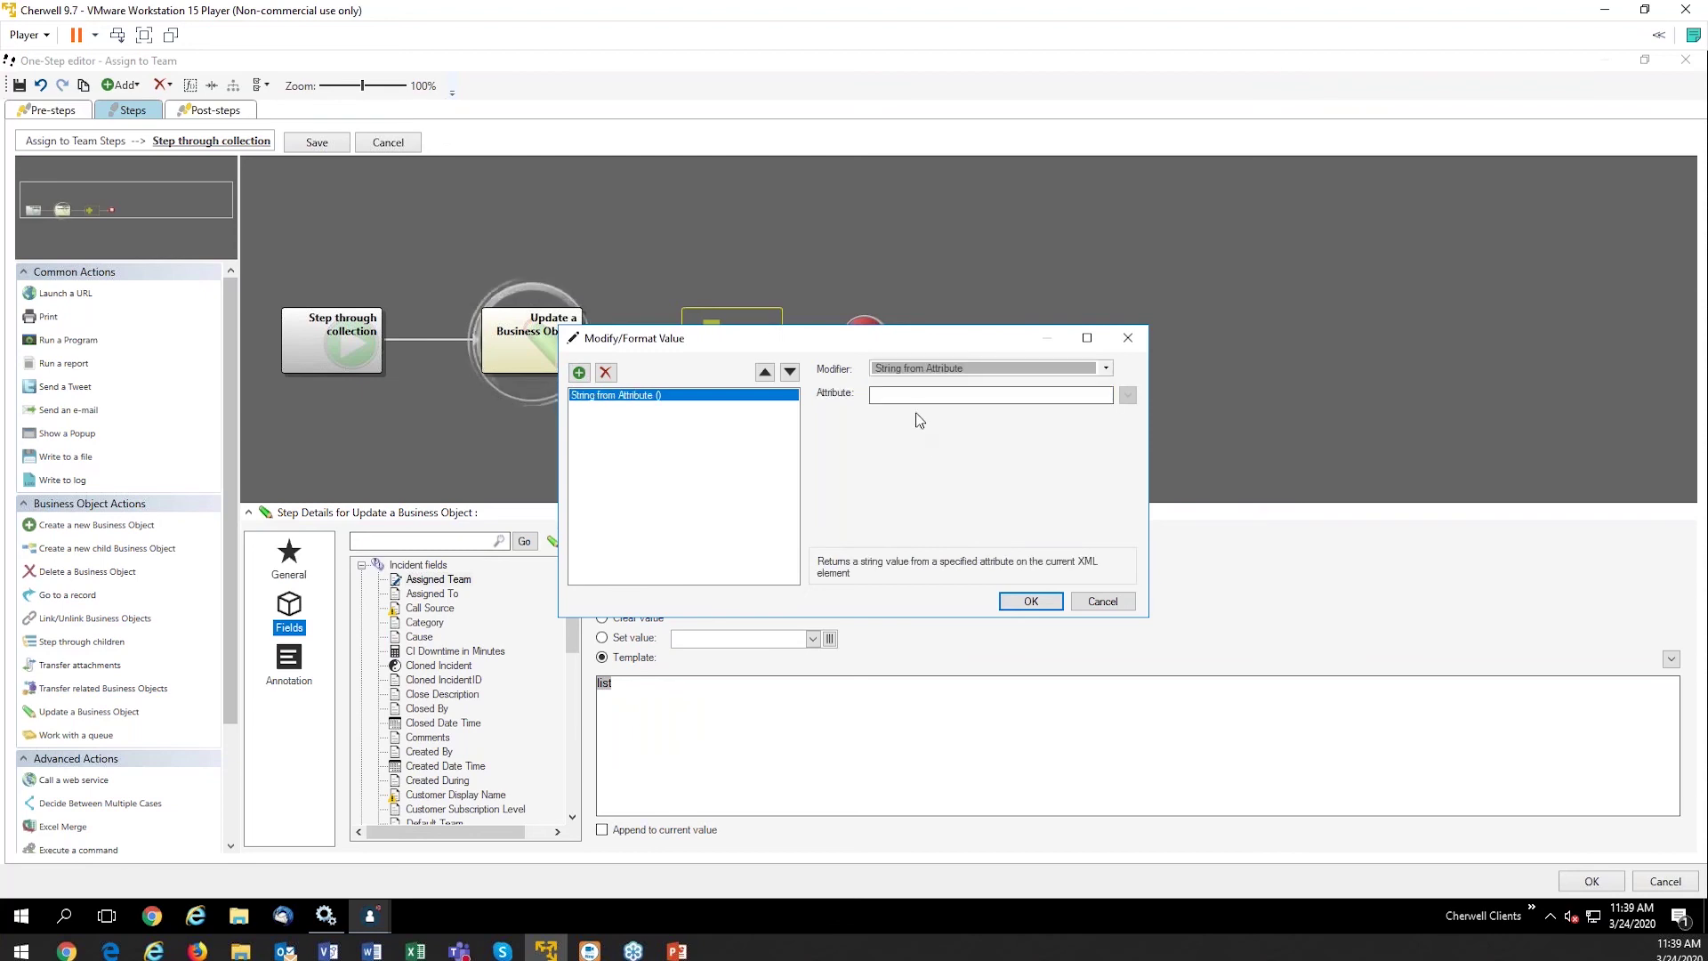
click(918, 397)
text(n)
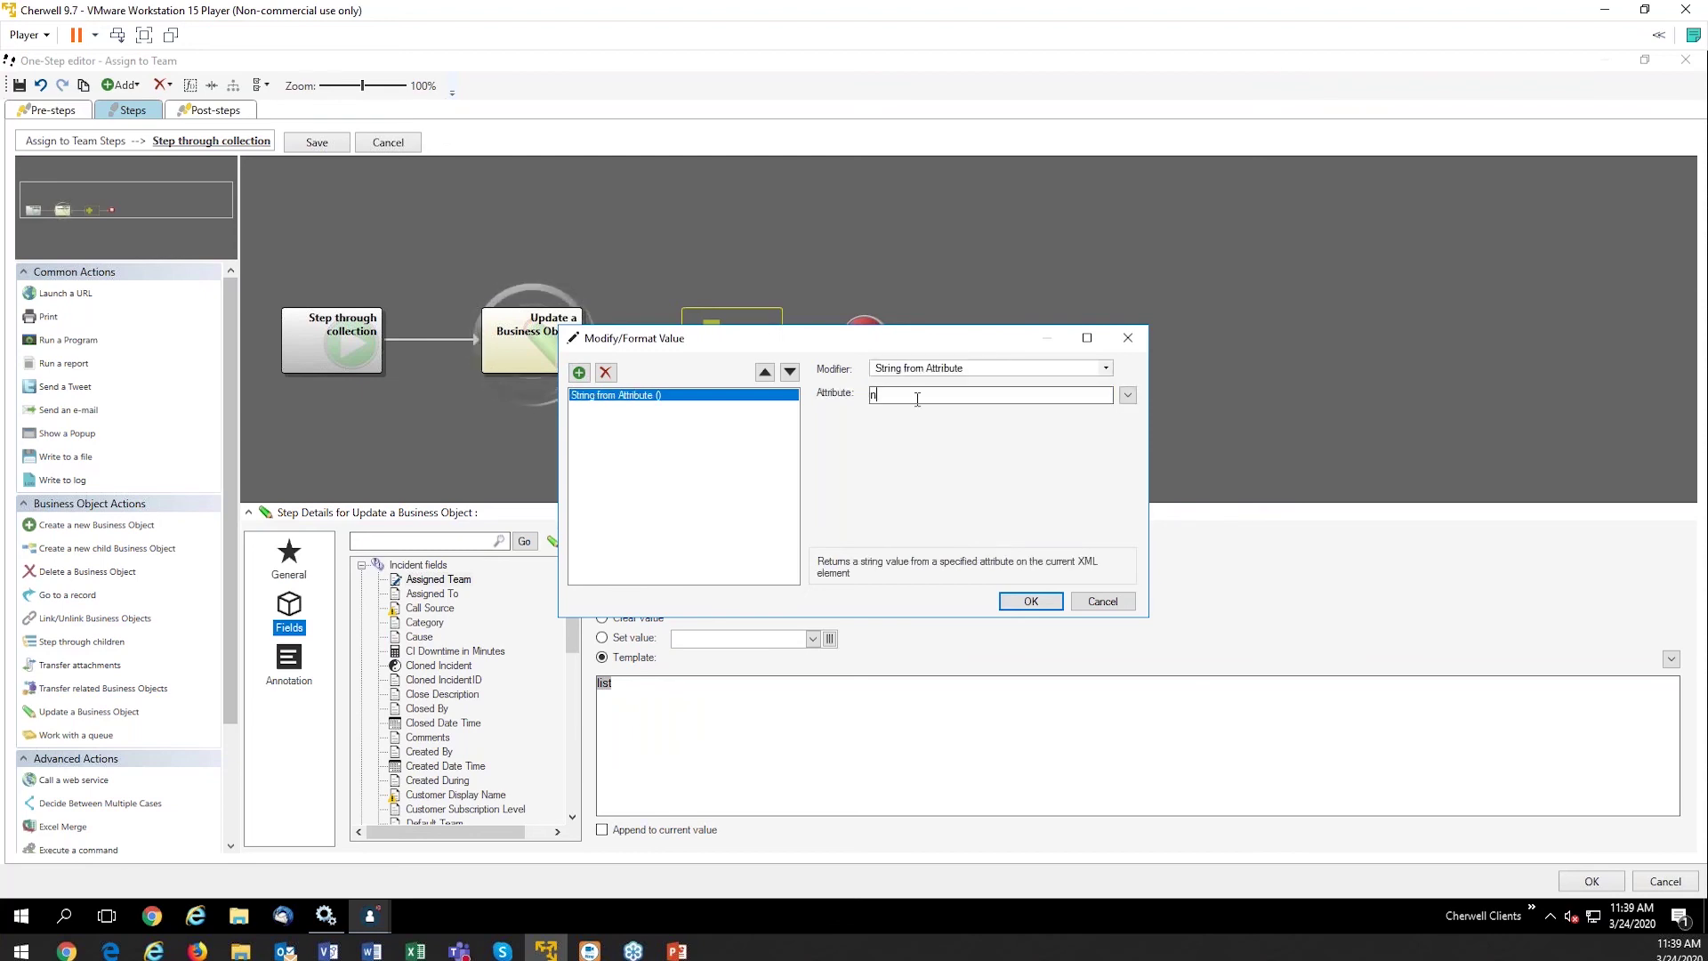
text(ame)
key(BackSpace)
key(BackSpace)
key(BackSpace)
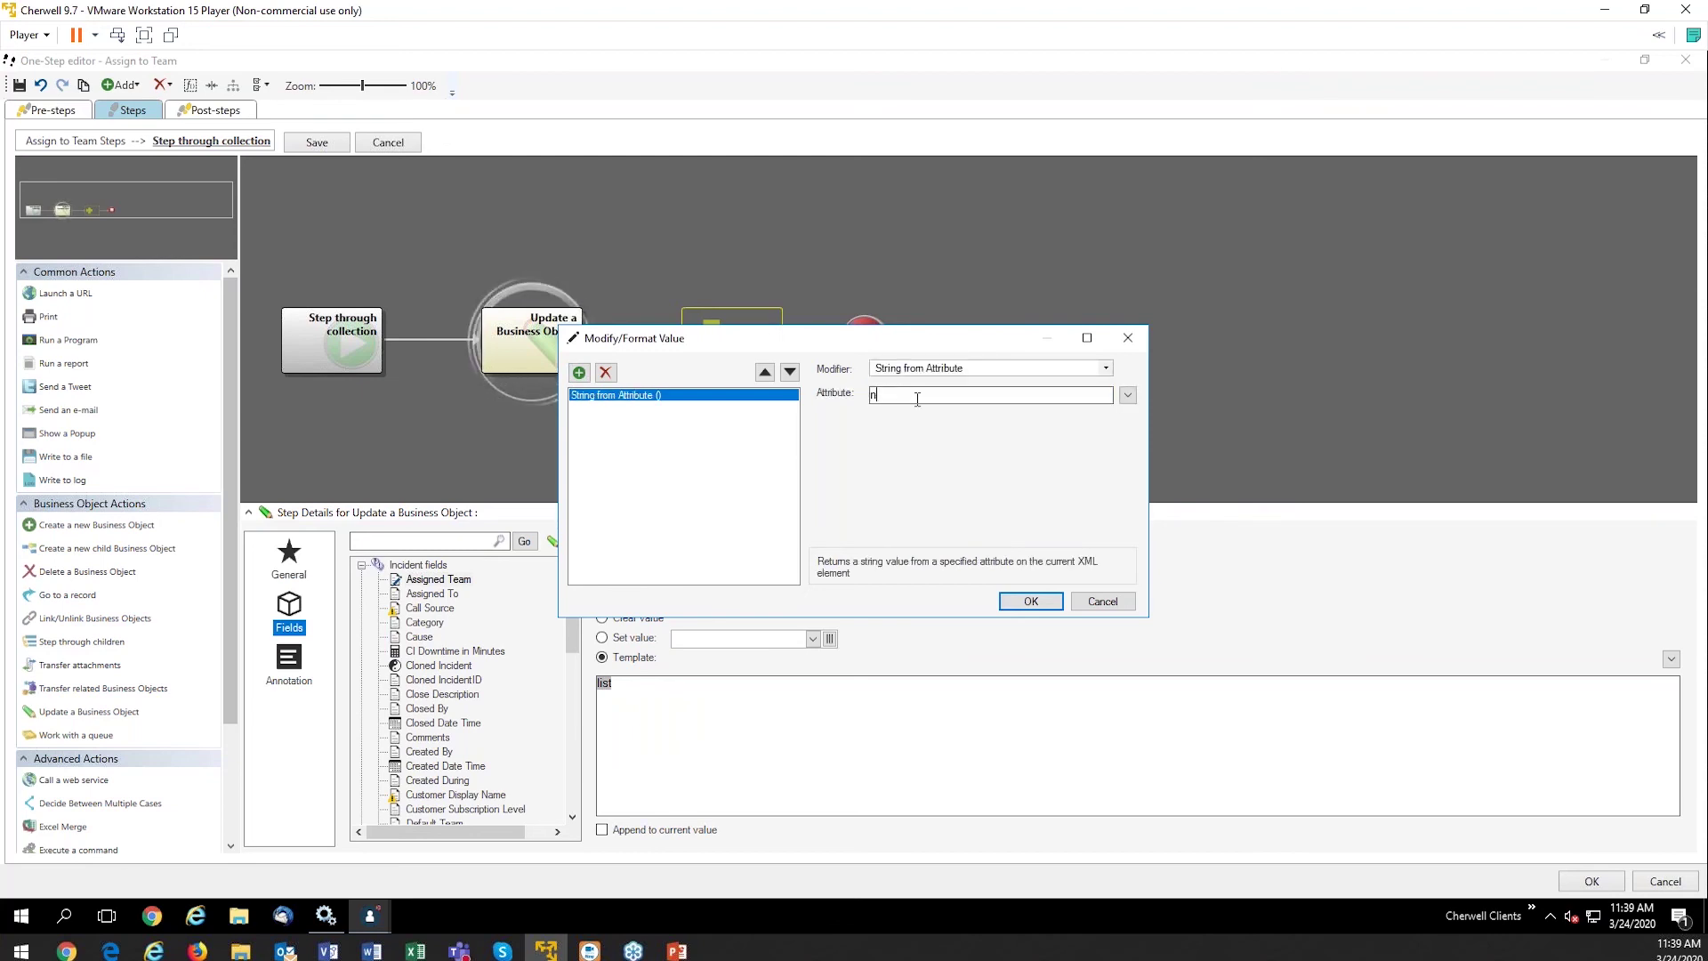
text(type)
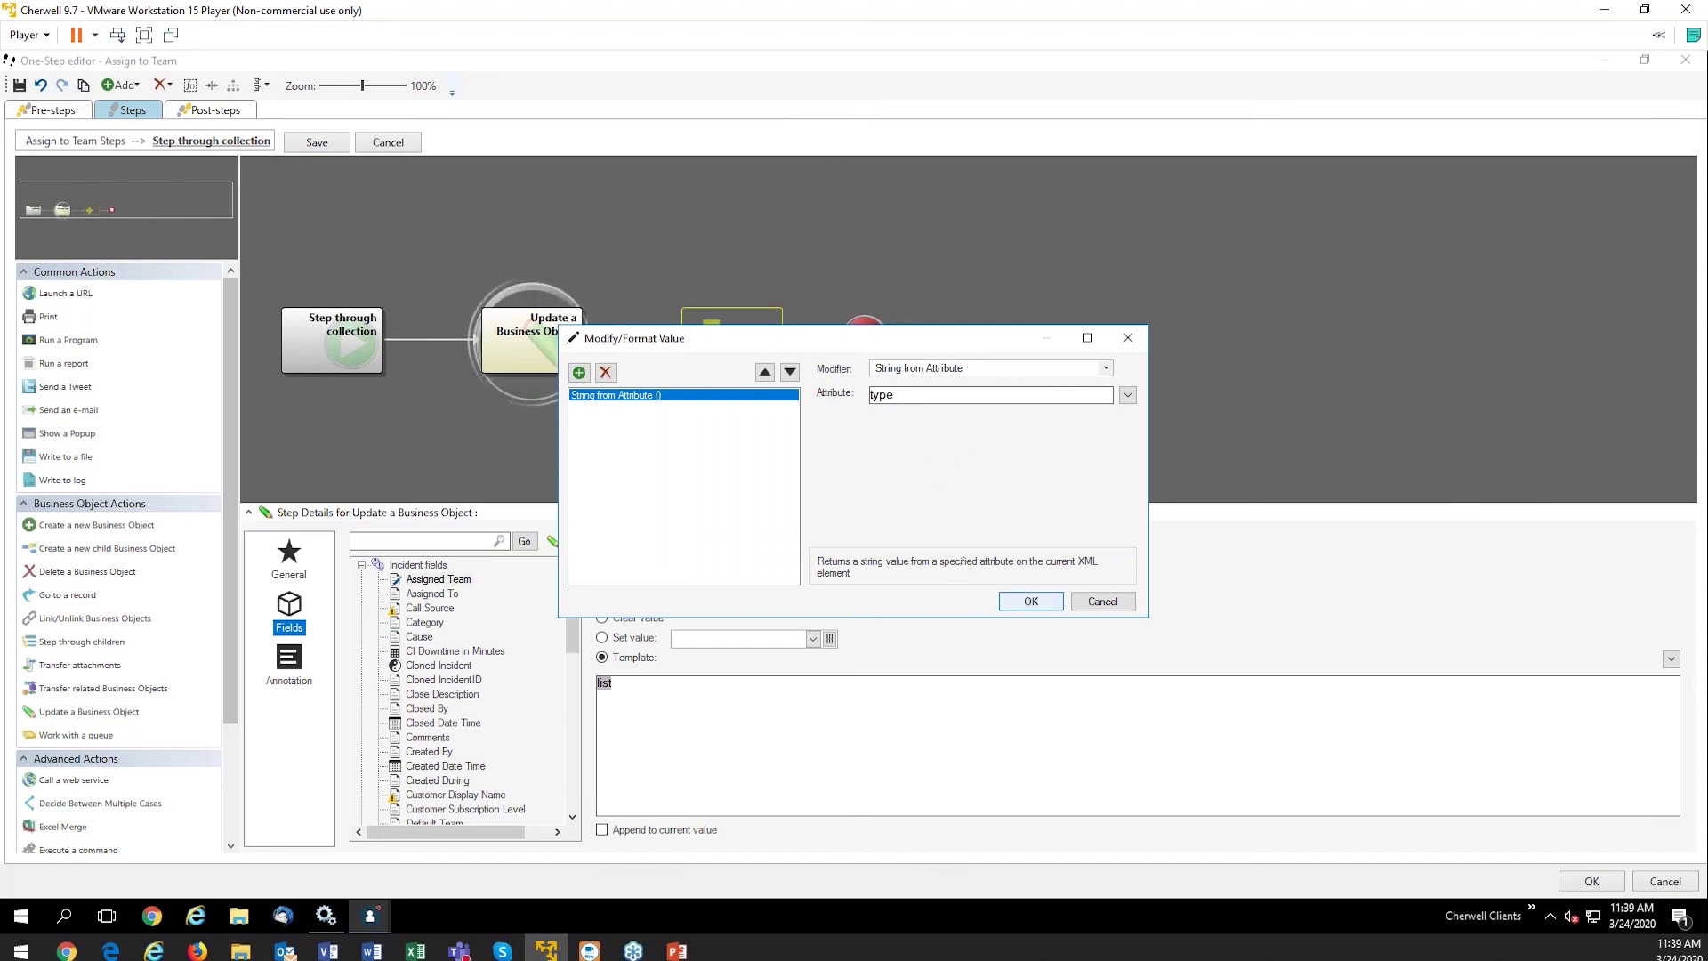
click(1014, 601)
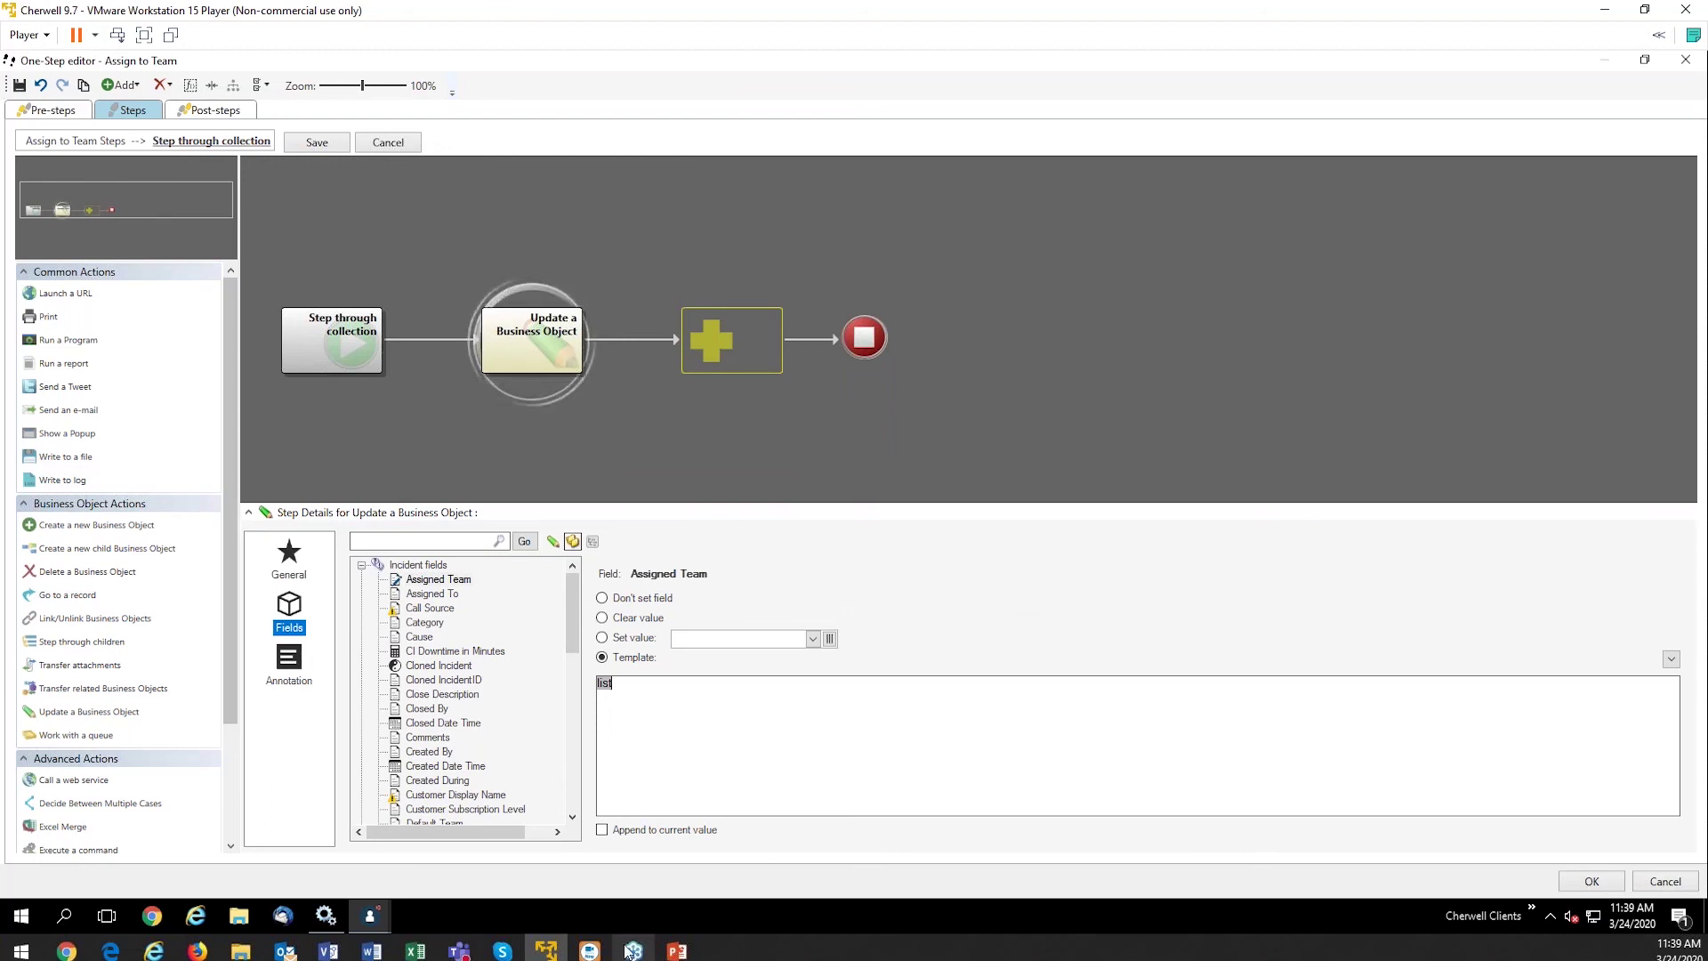
click(676, 951)
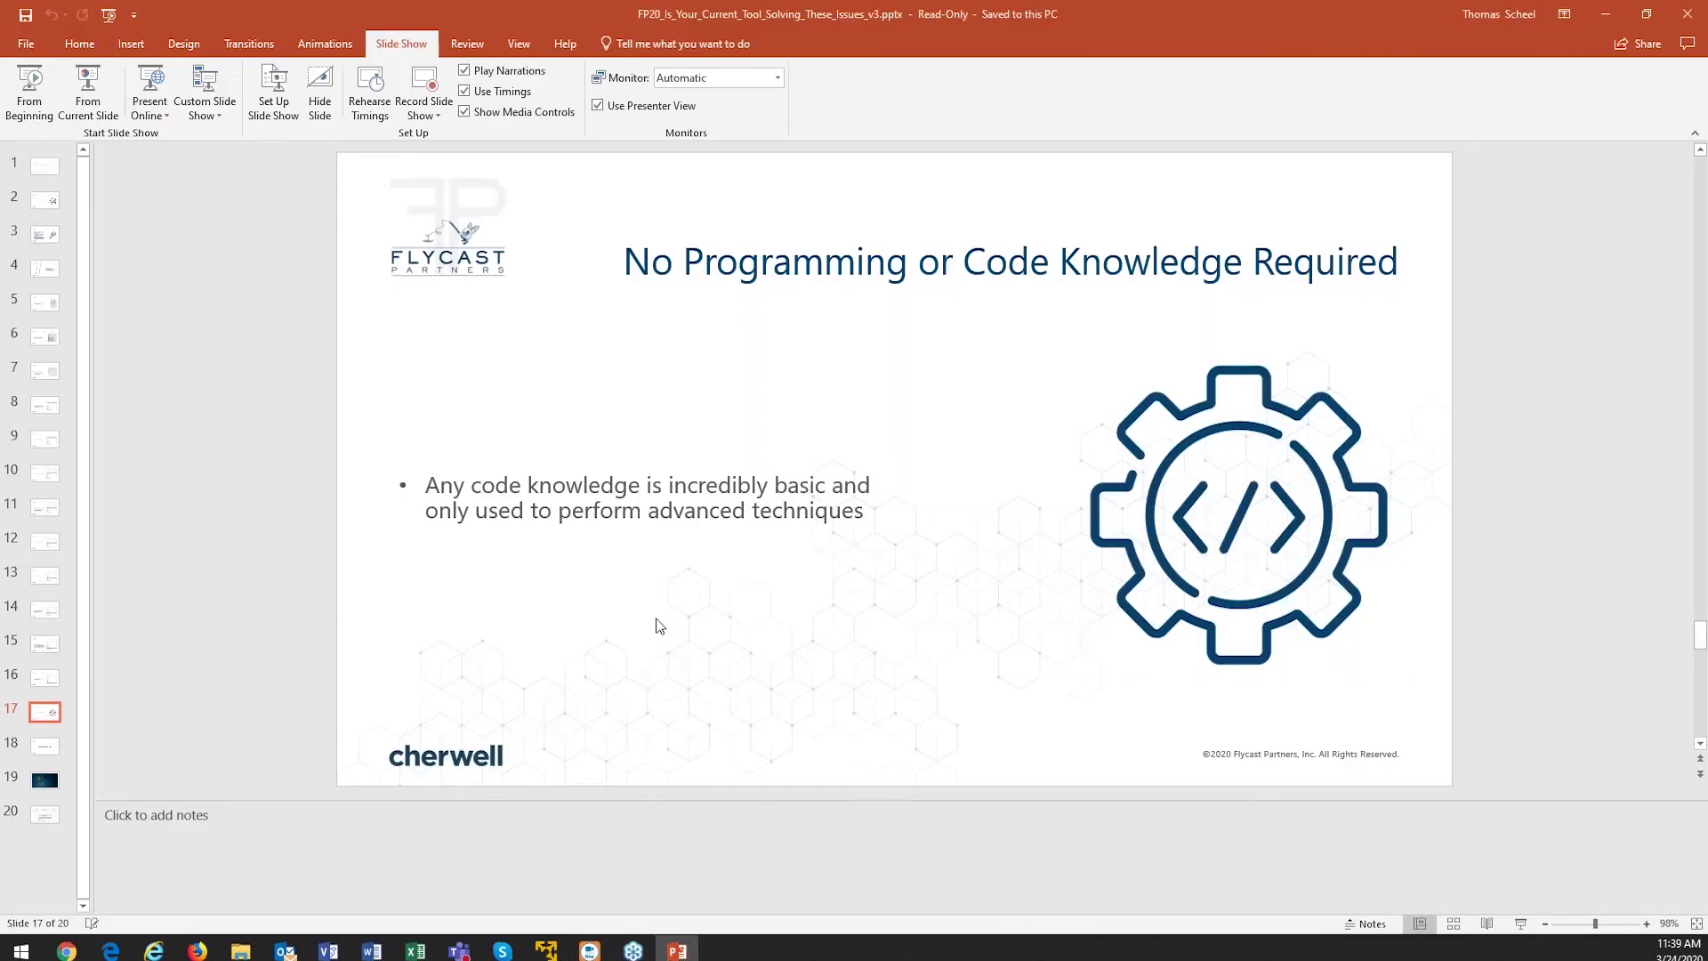